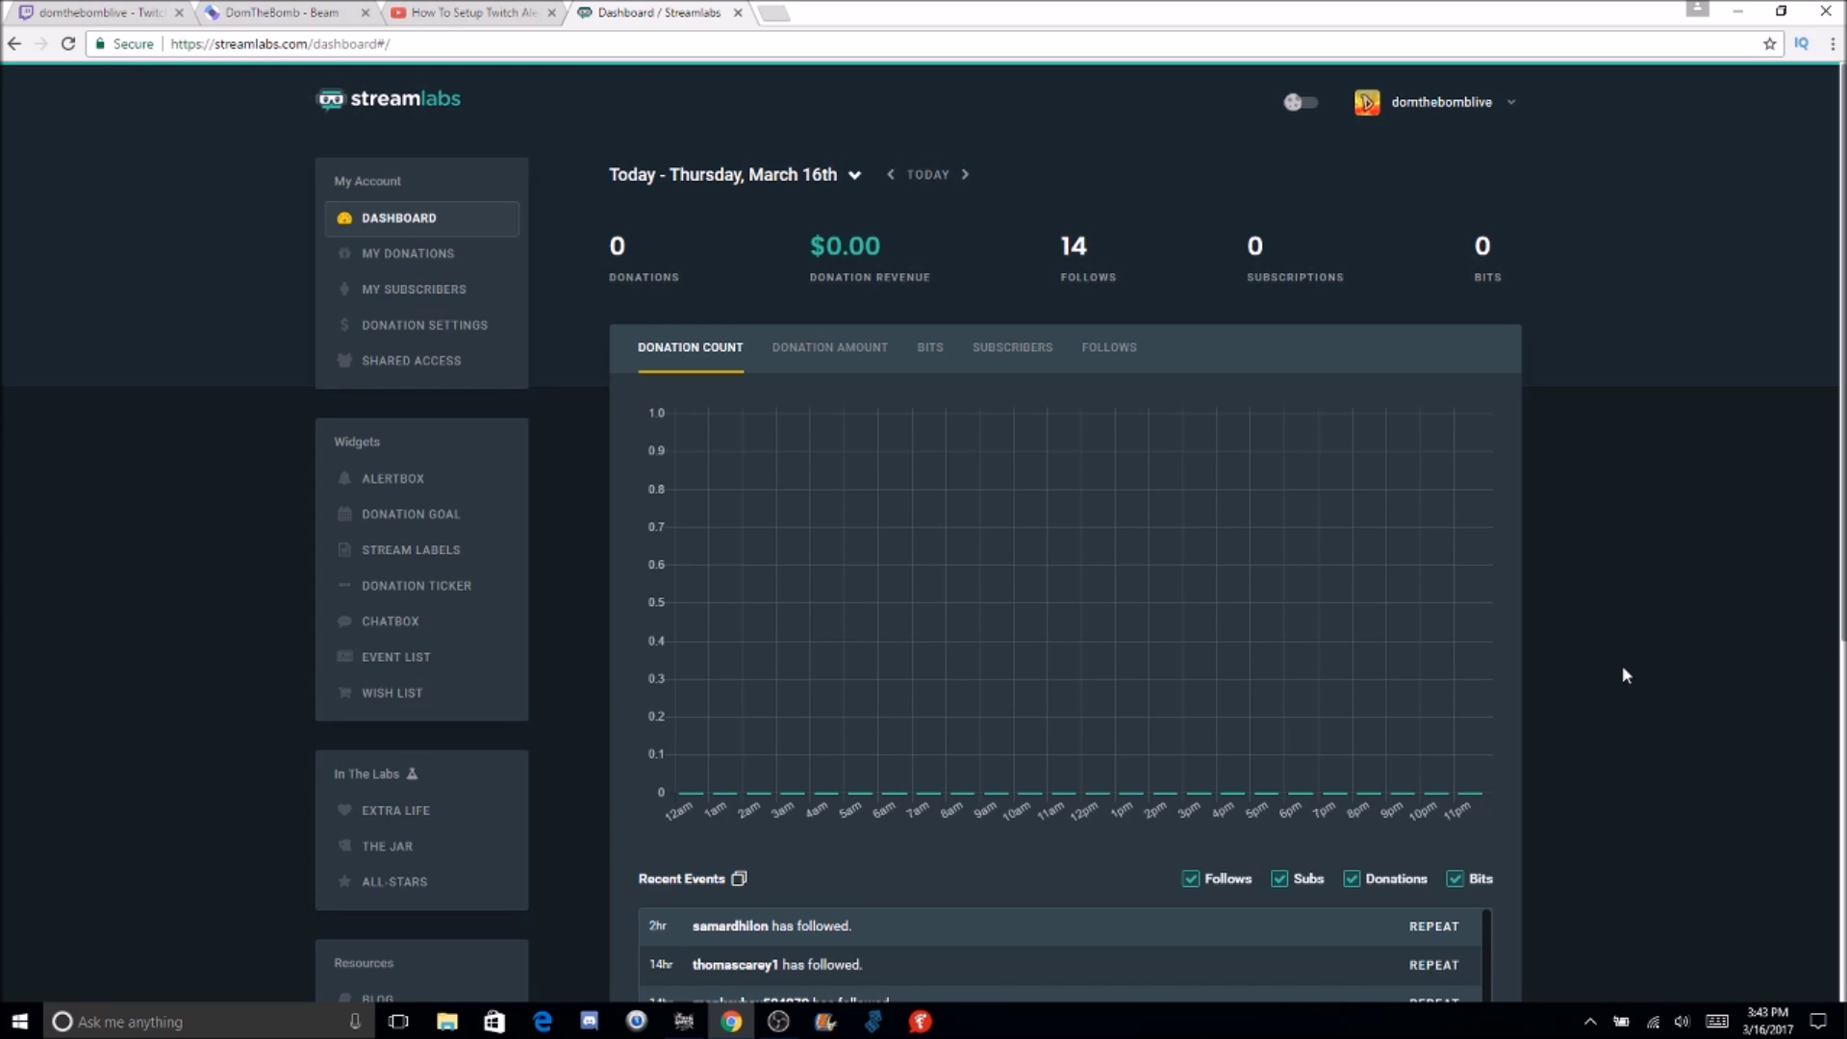
# Show the Alert Box Follows tab with Fade In/Fade Out and the '{name} just followed!' template
pyautogui.click(440, 489)
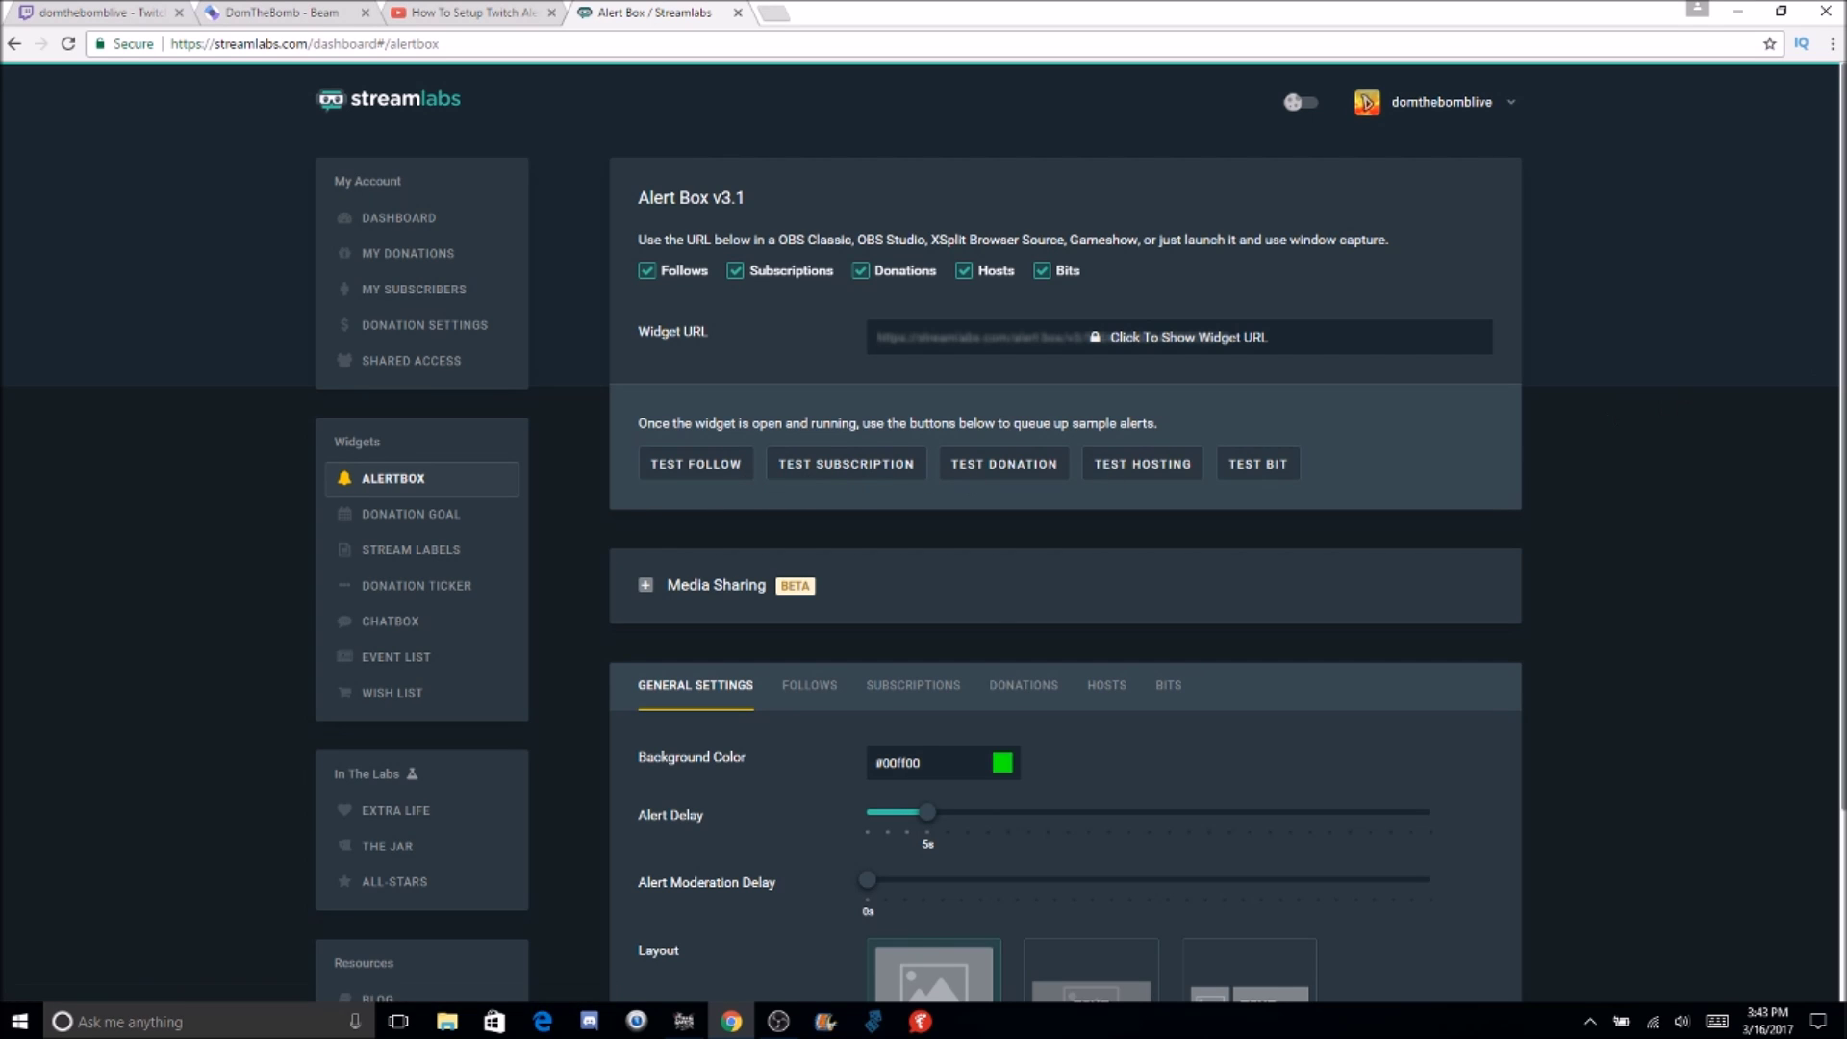
pyautogui.scroll(-2, 1665, 404)
pyautogui.moveTo(1842, 527); pyautogui.dragTo(1842, 576)
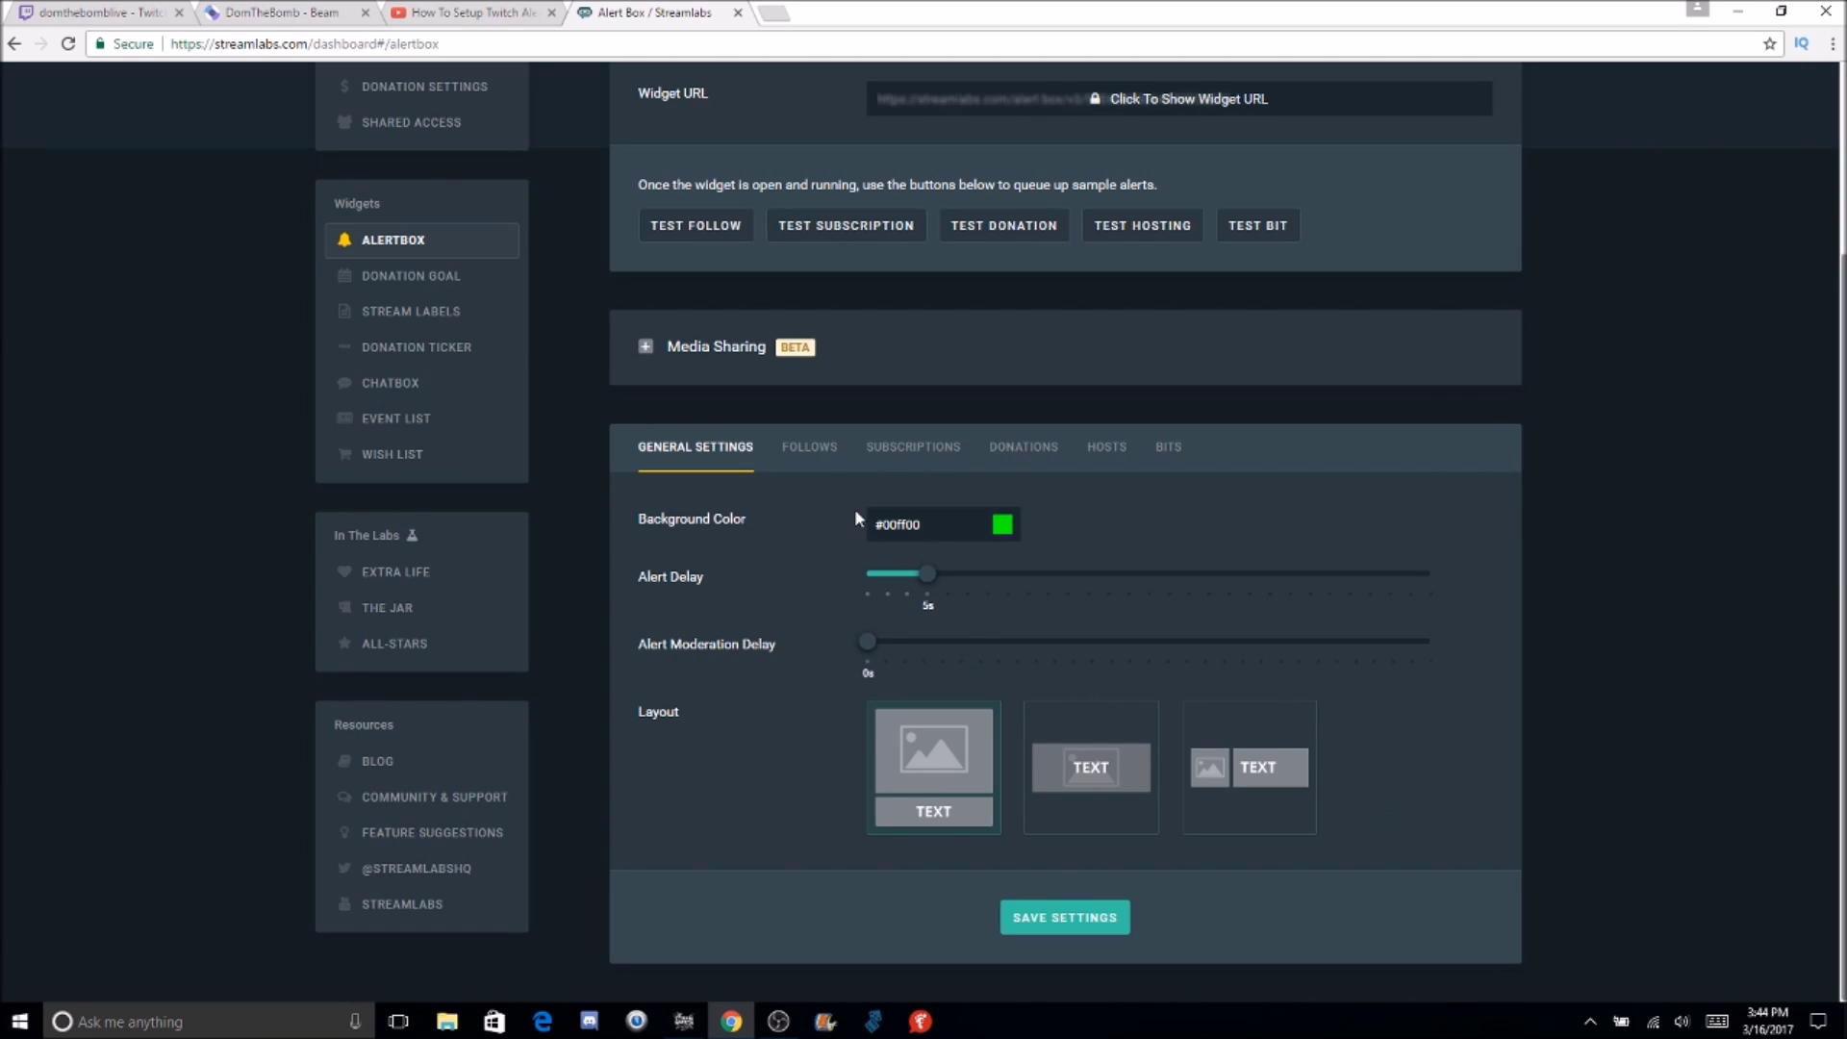
pyautogui.click(825, 468)
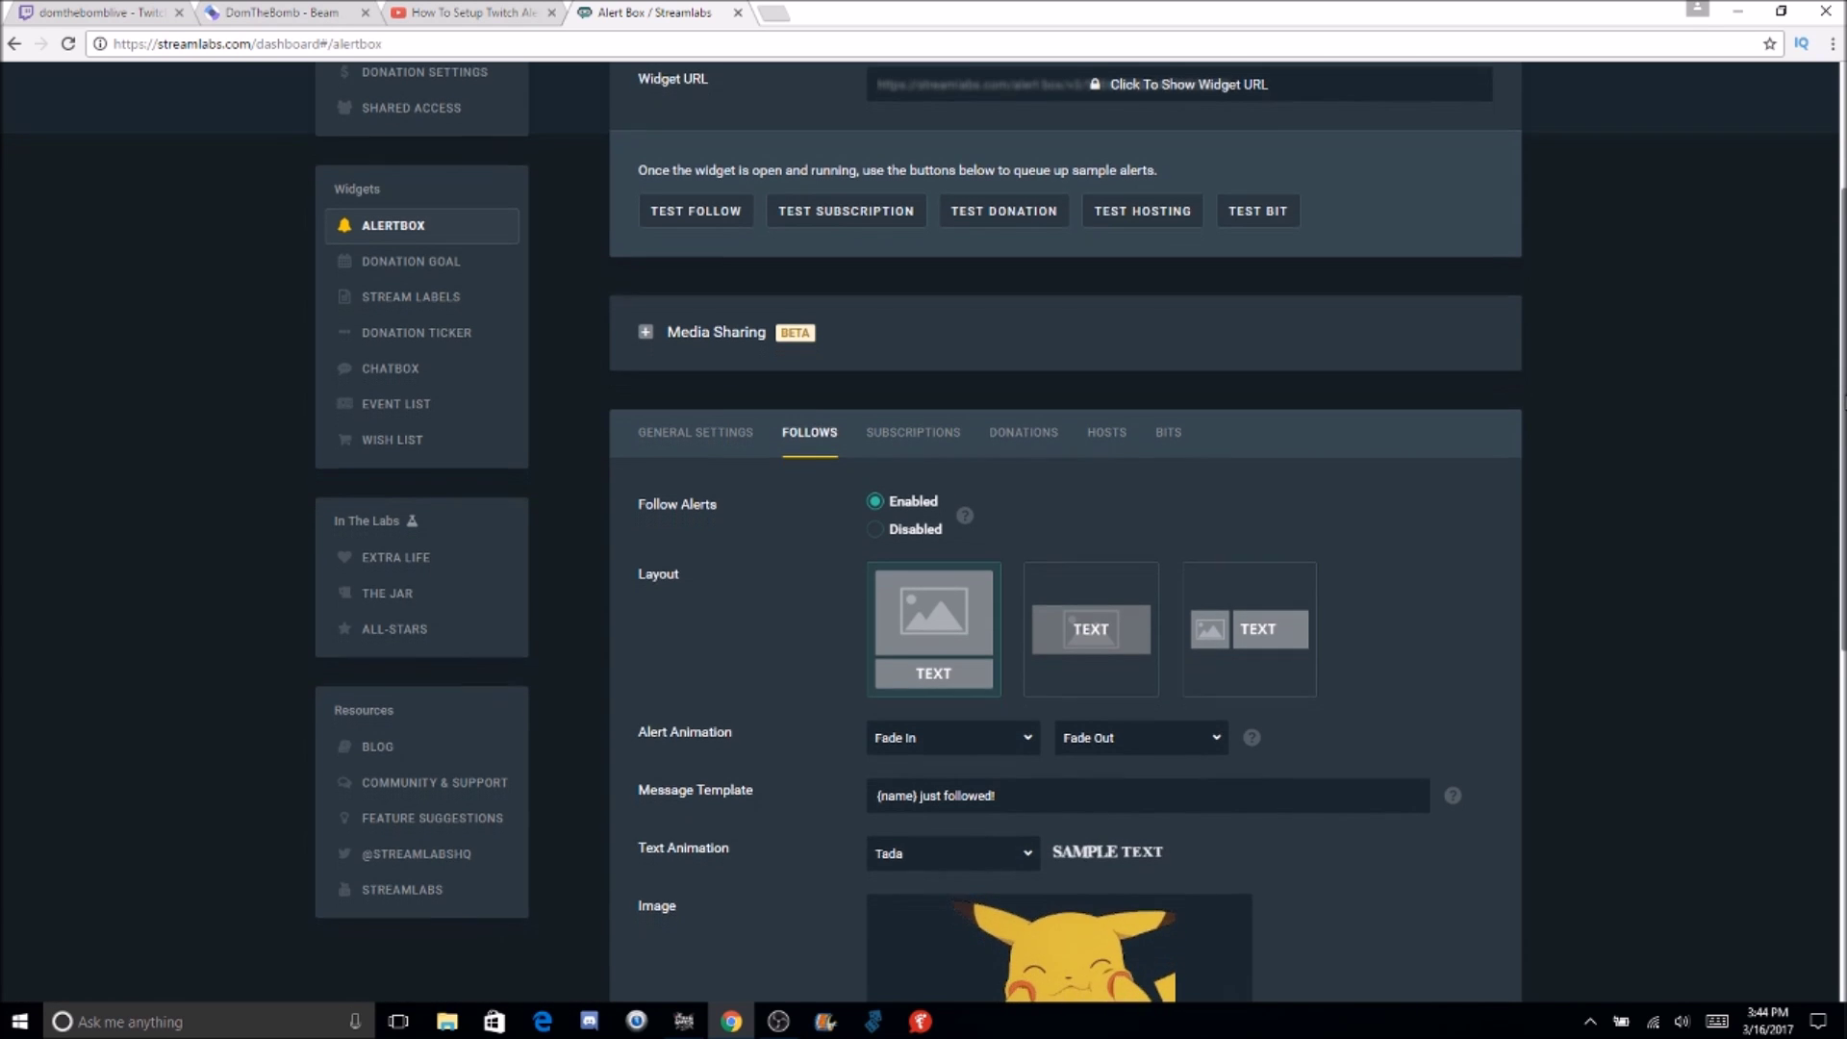
# Review the follow alert's Tada animation, FSIAV2u.gif image, success-chime.ogg at 44% and 8s duration
pyautogui.scroll(-1, 1840, 420)
pyautogui.scroll(-2, 1840, 421)
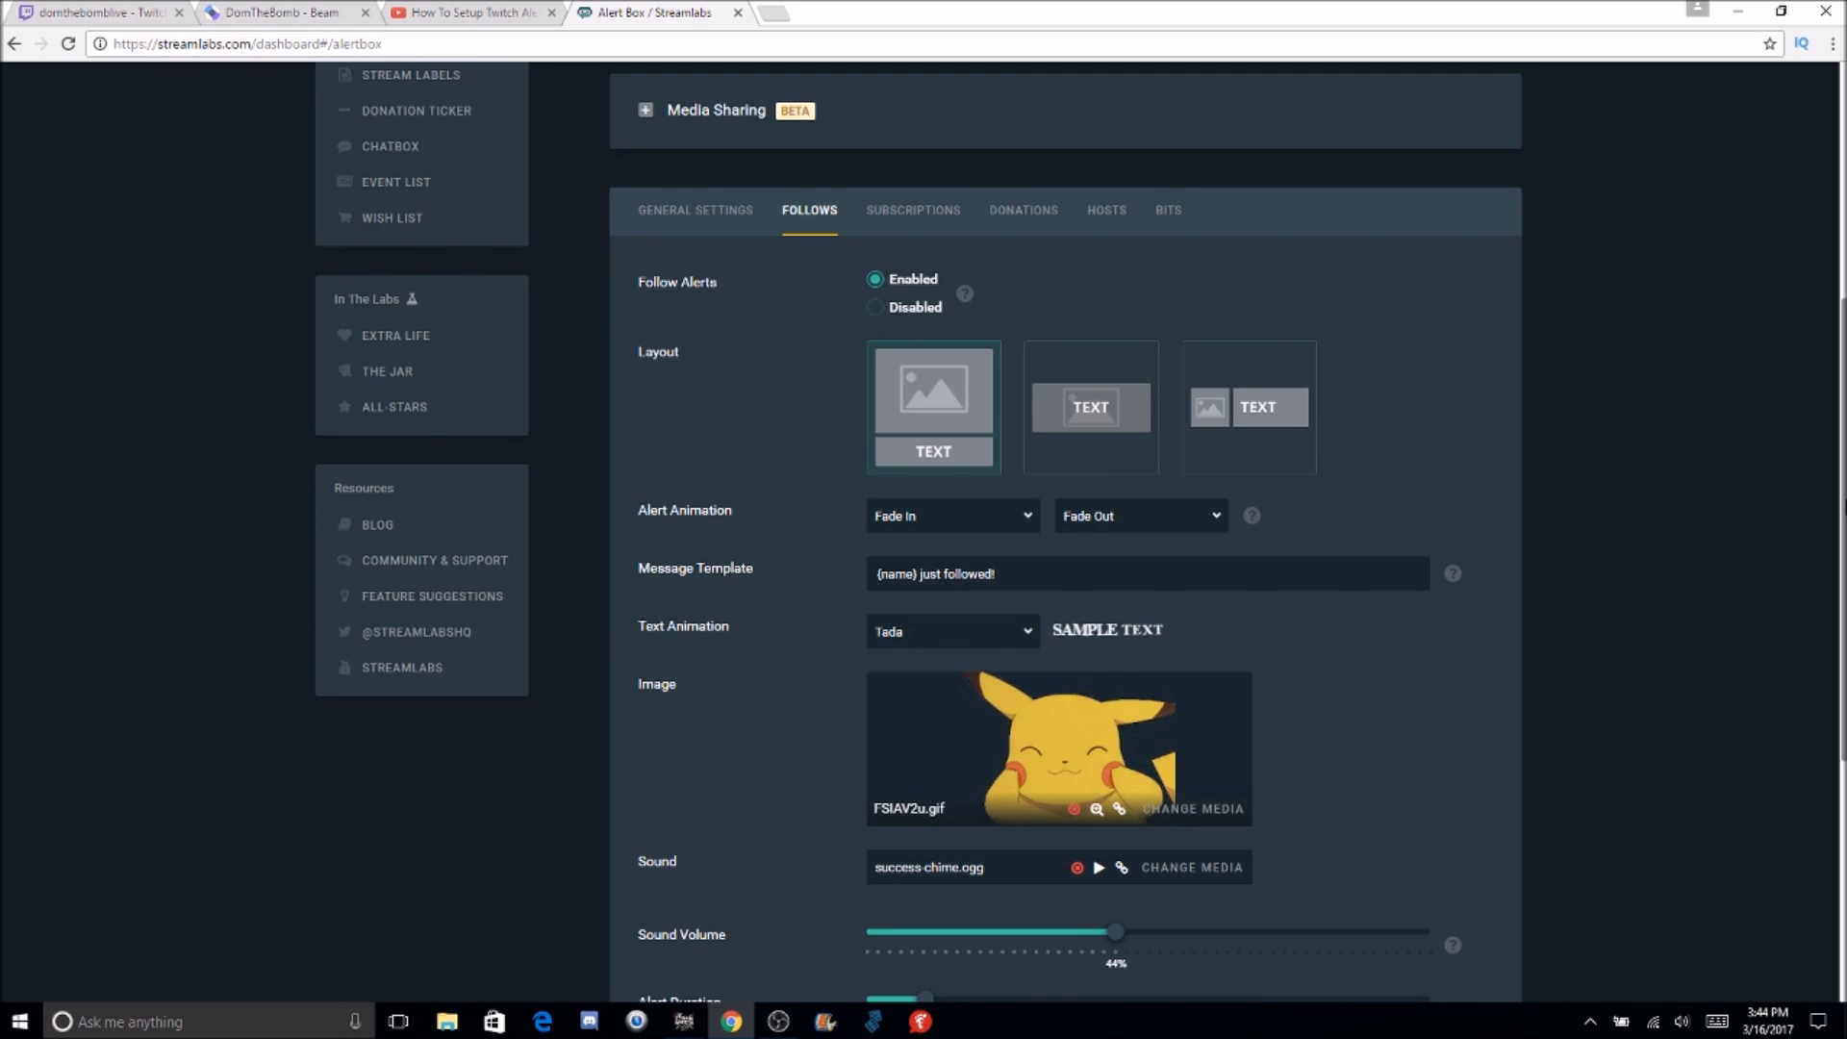
pyautogui.scroll(-2, 1080, 531)
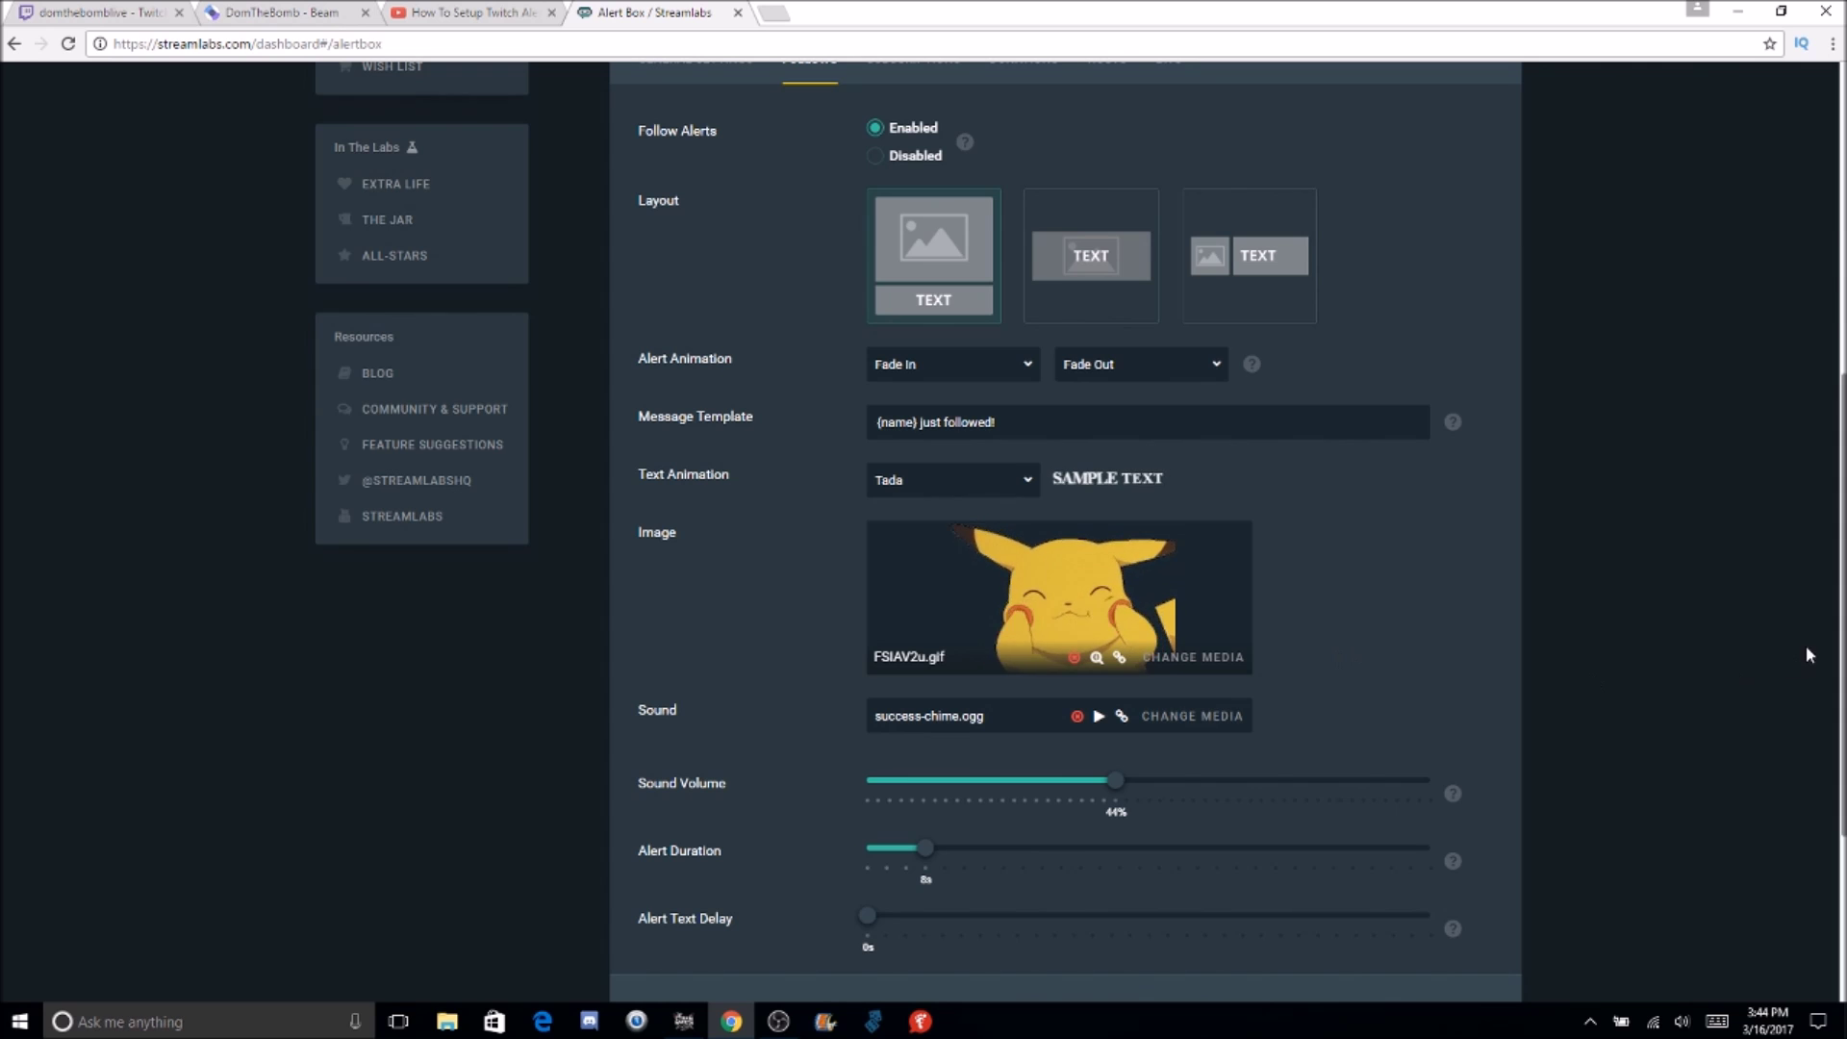
pyautogui.scroll(-1, 1065, 529)
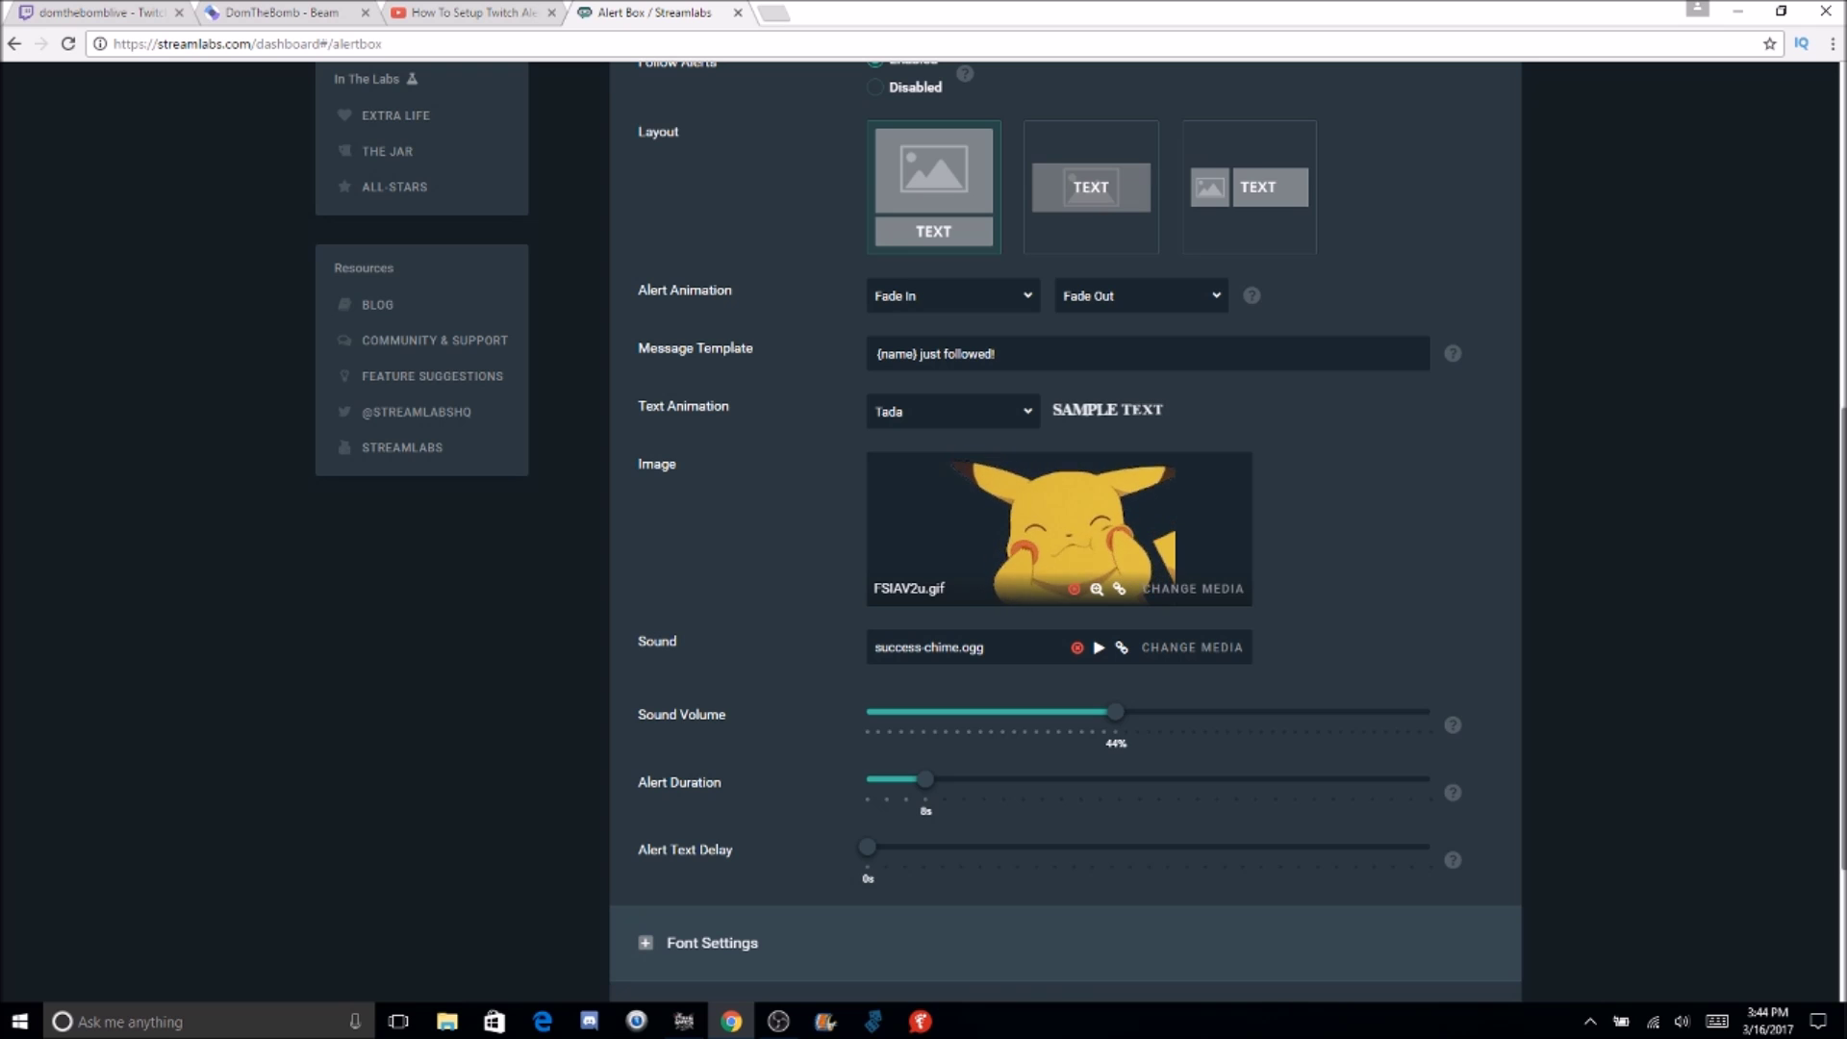
pyautogui.scroll(-1, 1065, 529)
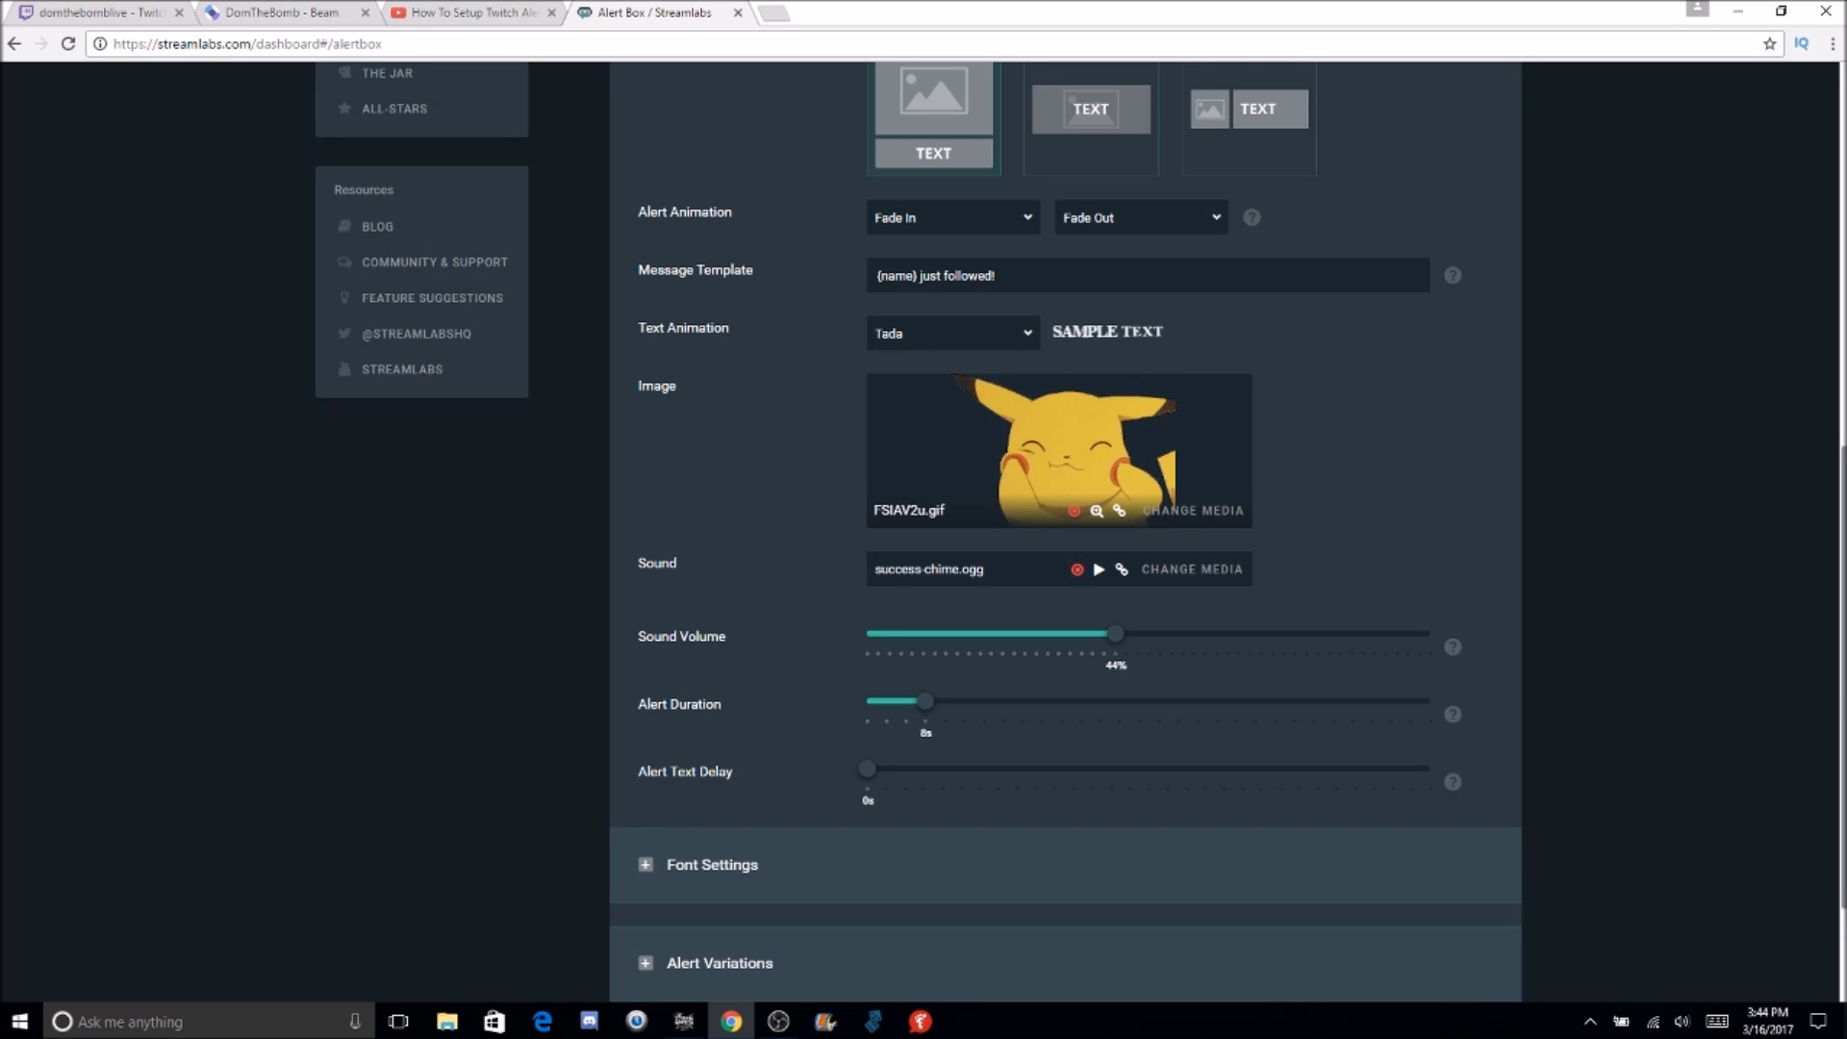
pyautogui.scroll(-2, 964, 729)
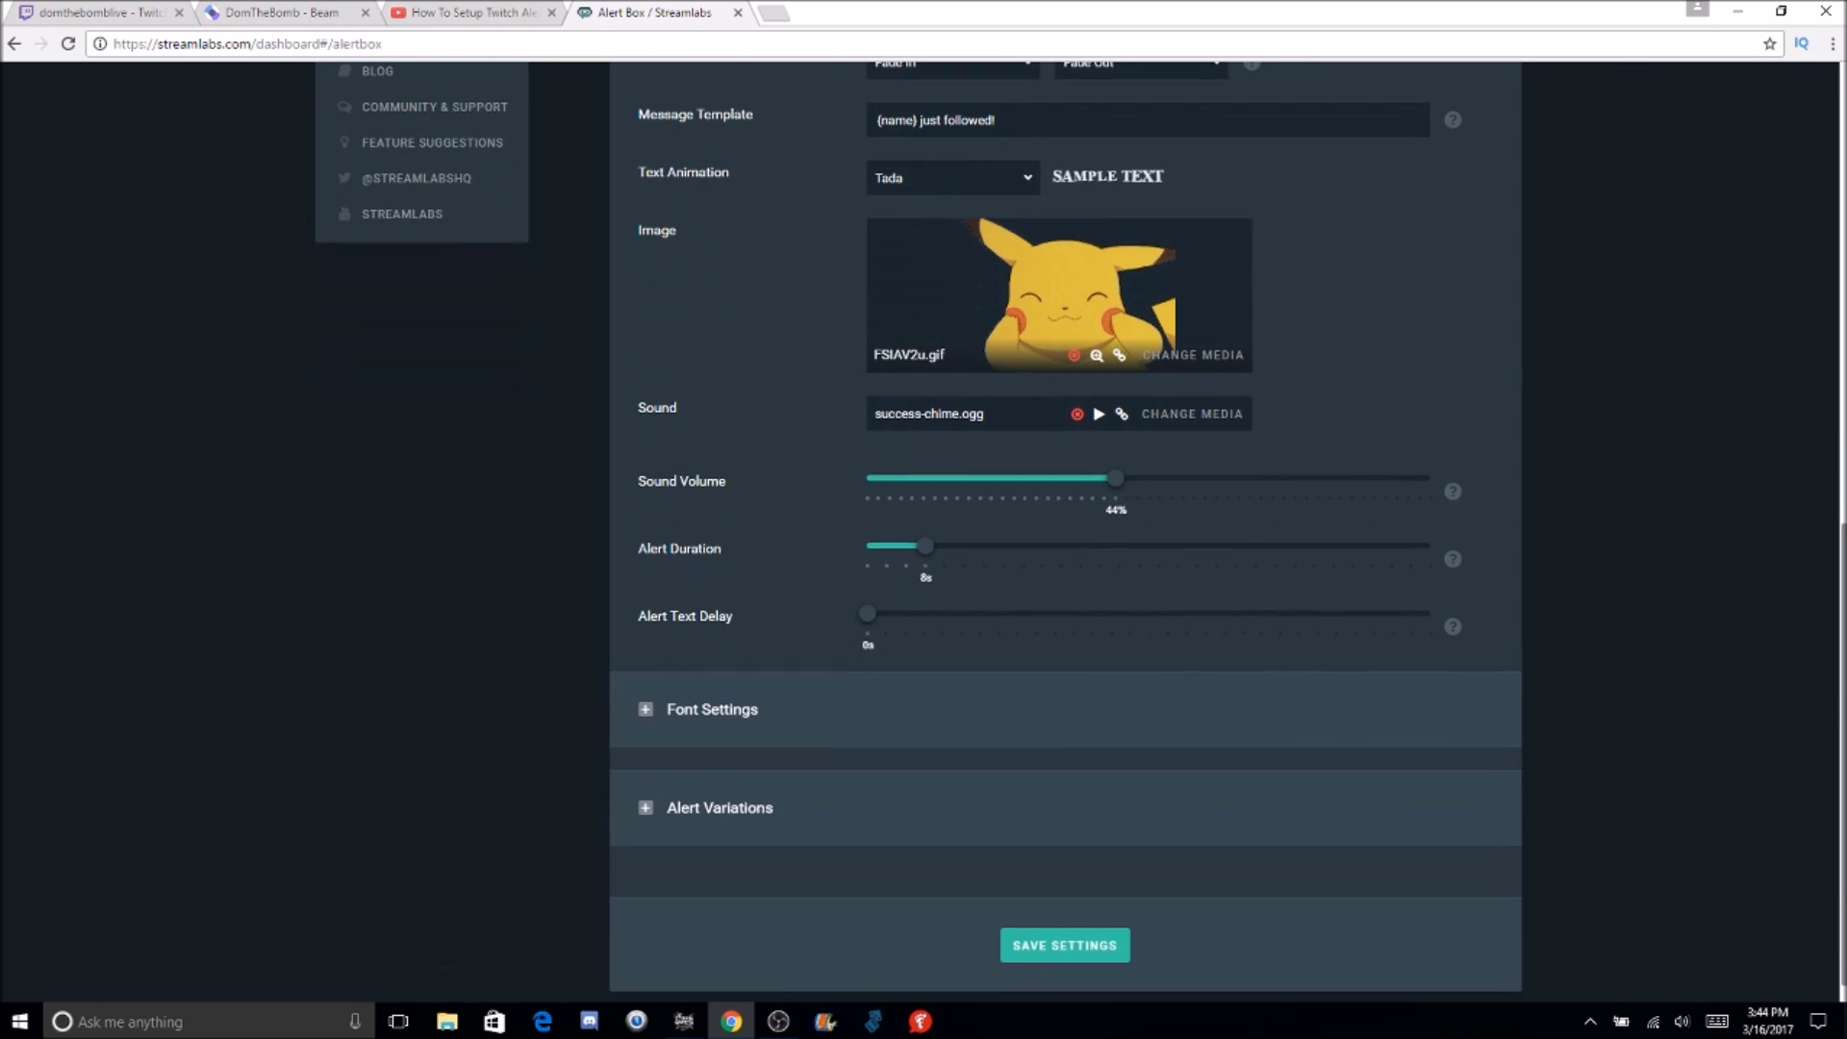
# Expand the follow alert Font Settings, keeping 64px Open Sans, and expand Alert Variations
pyautogui.click(964, 729)
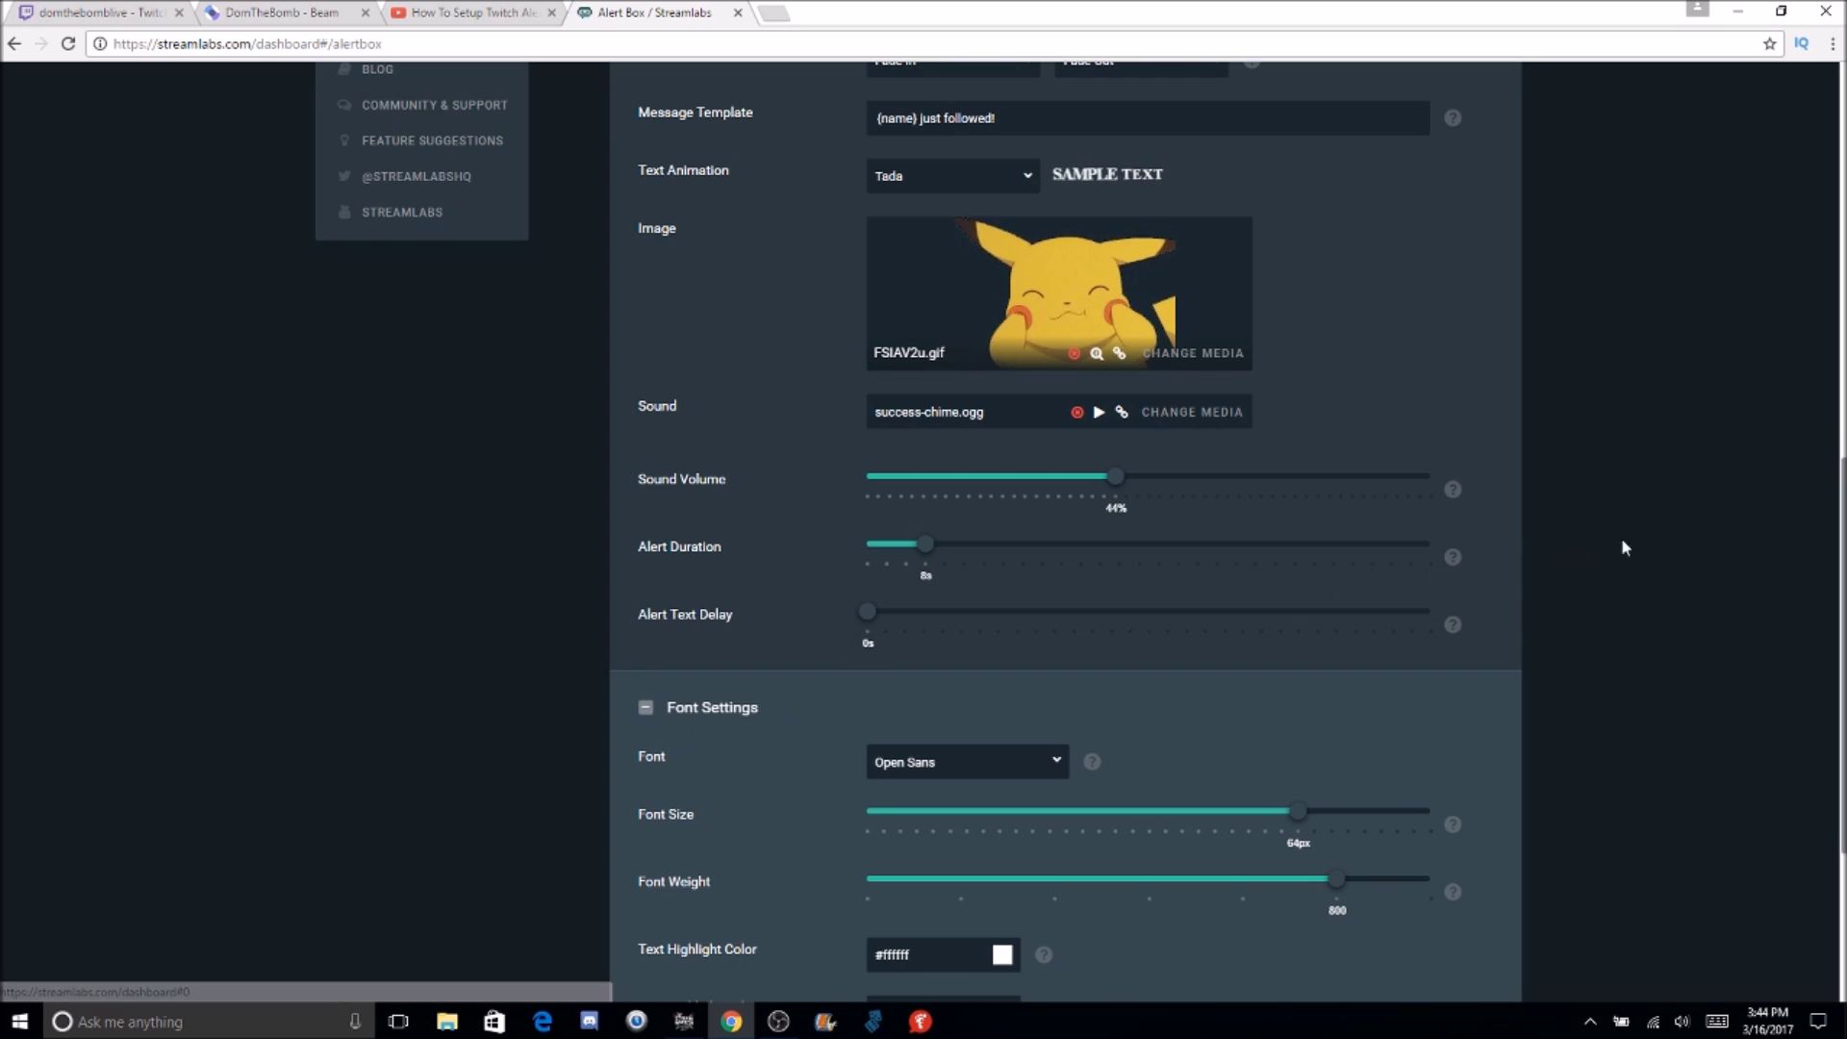
pyautogui.scroll(-3, 1582, 556)
pyautogui.click(1059, 500)
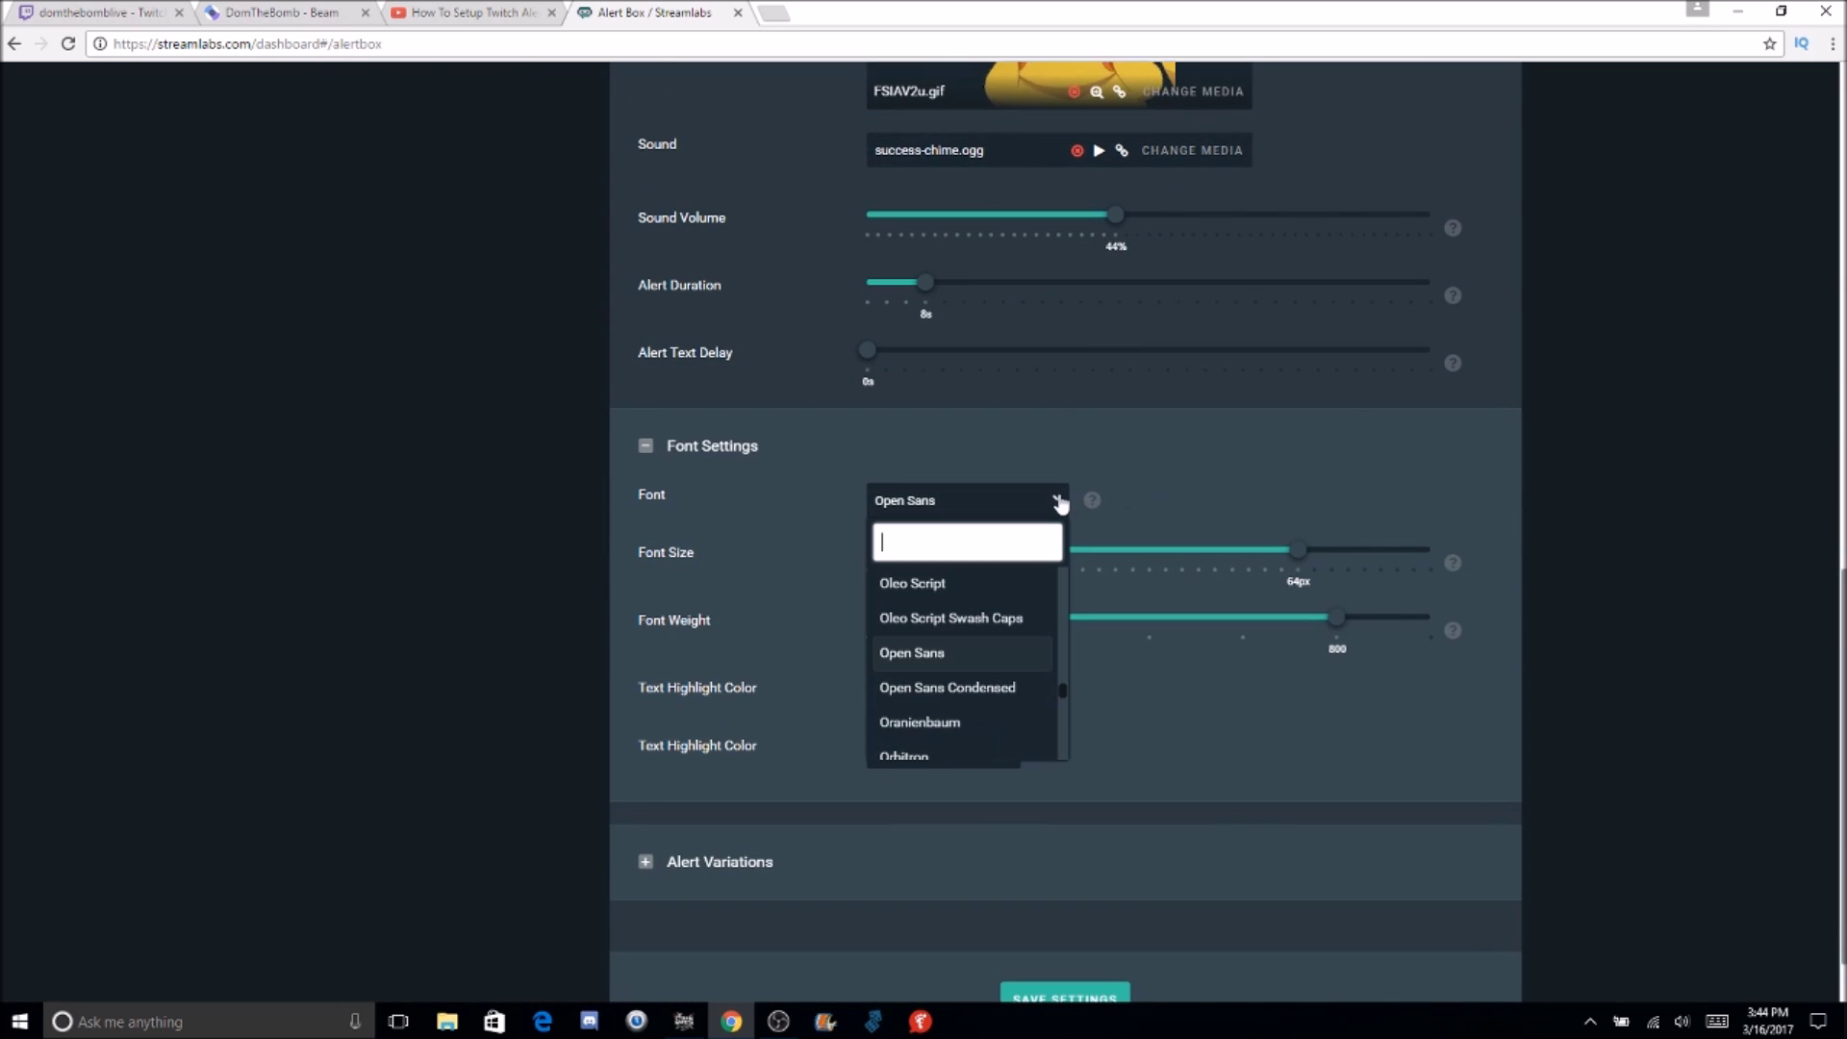
pyautogui.click(1059, 500)
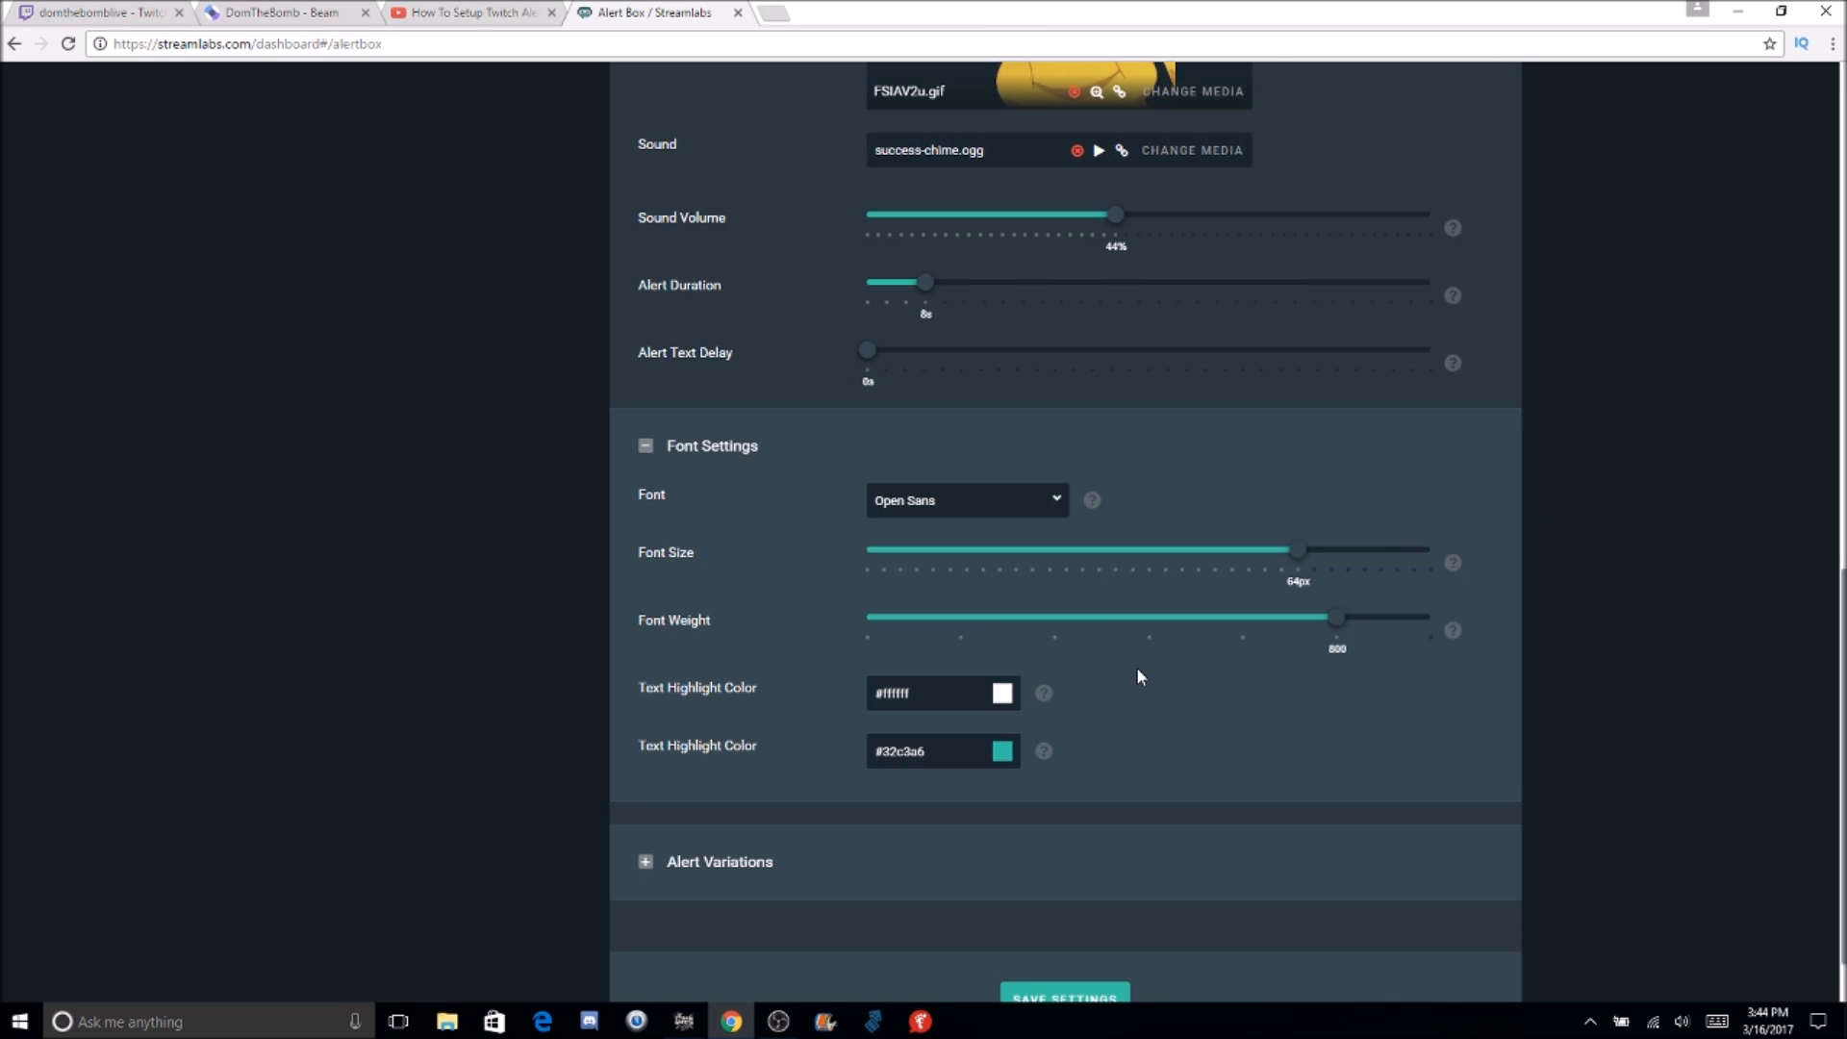
pyautogui.click(875, 893)
pyautogui.scroll(-2, 1833, 634)
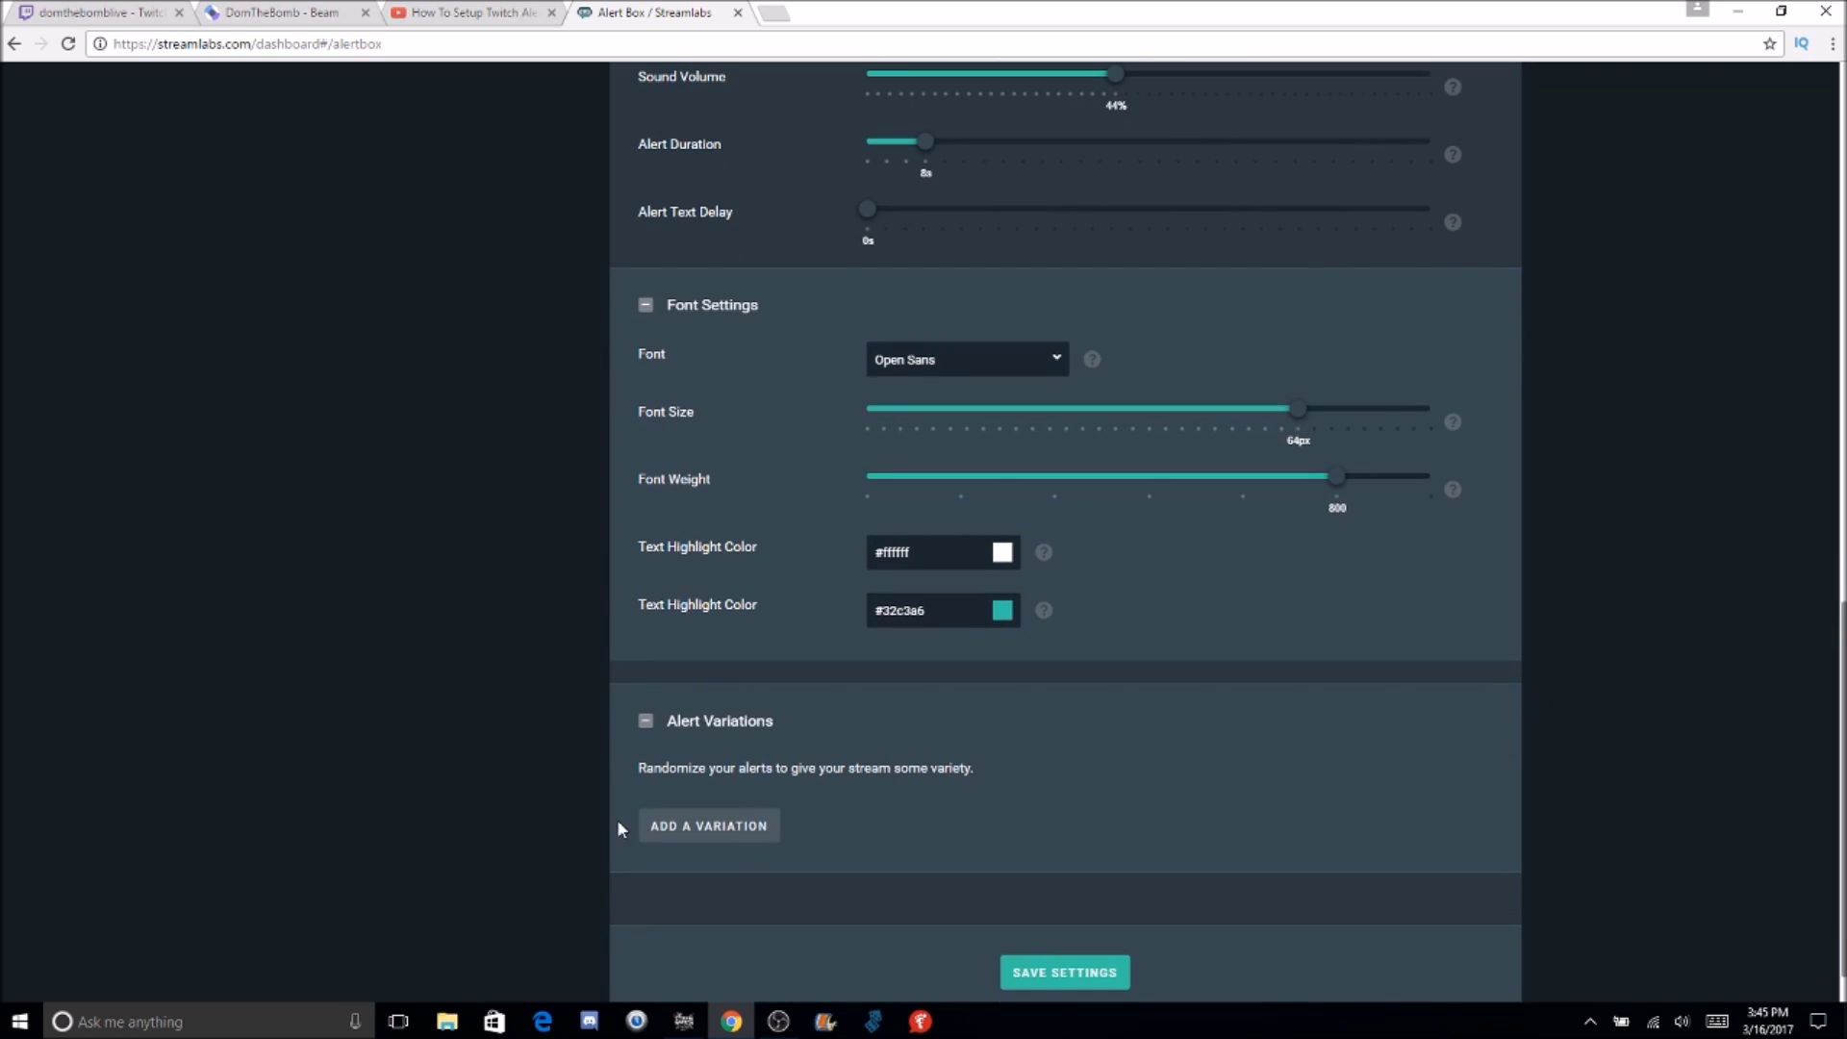
pyautogui.scroll(9, 1360, 750)
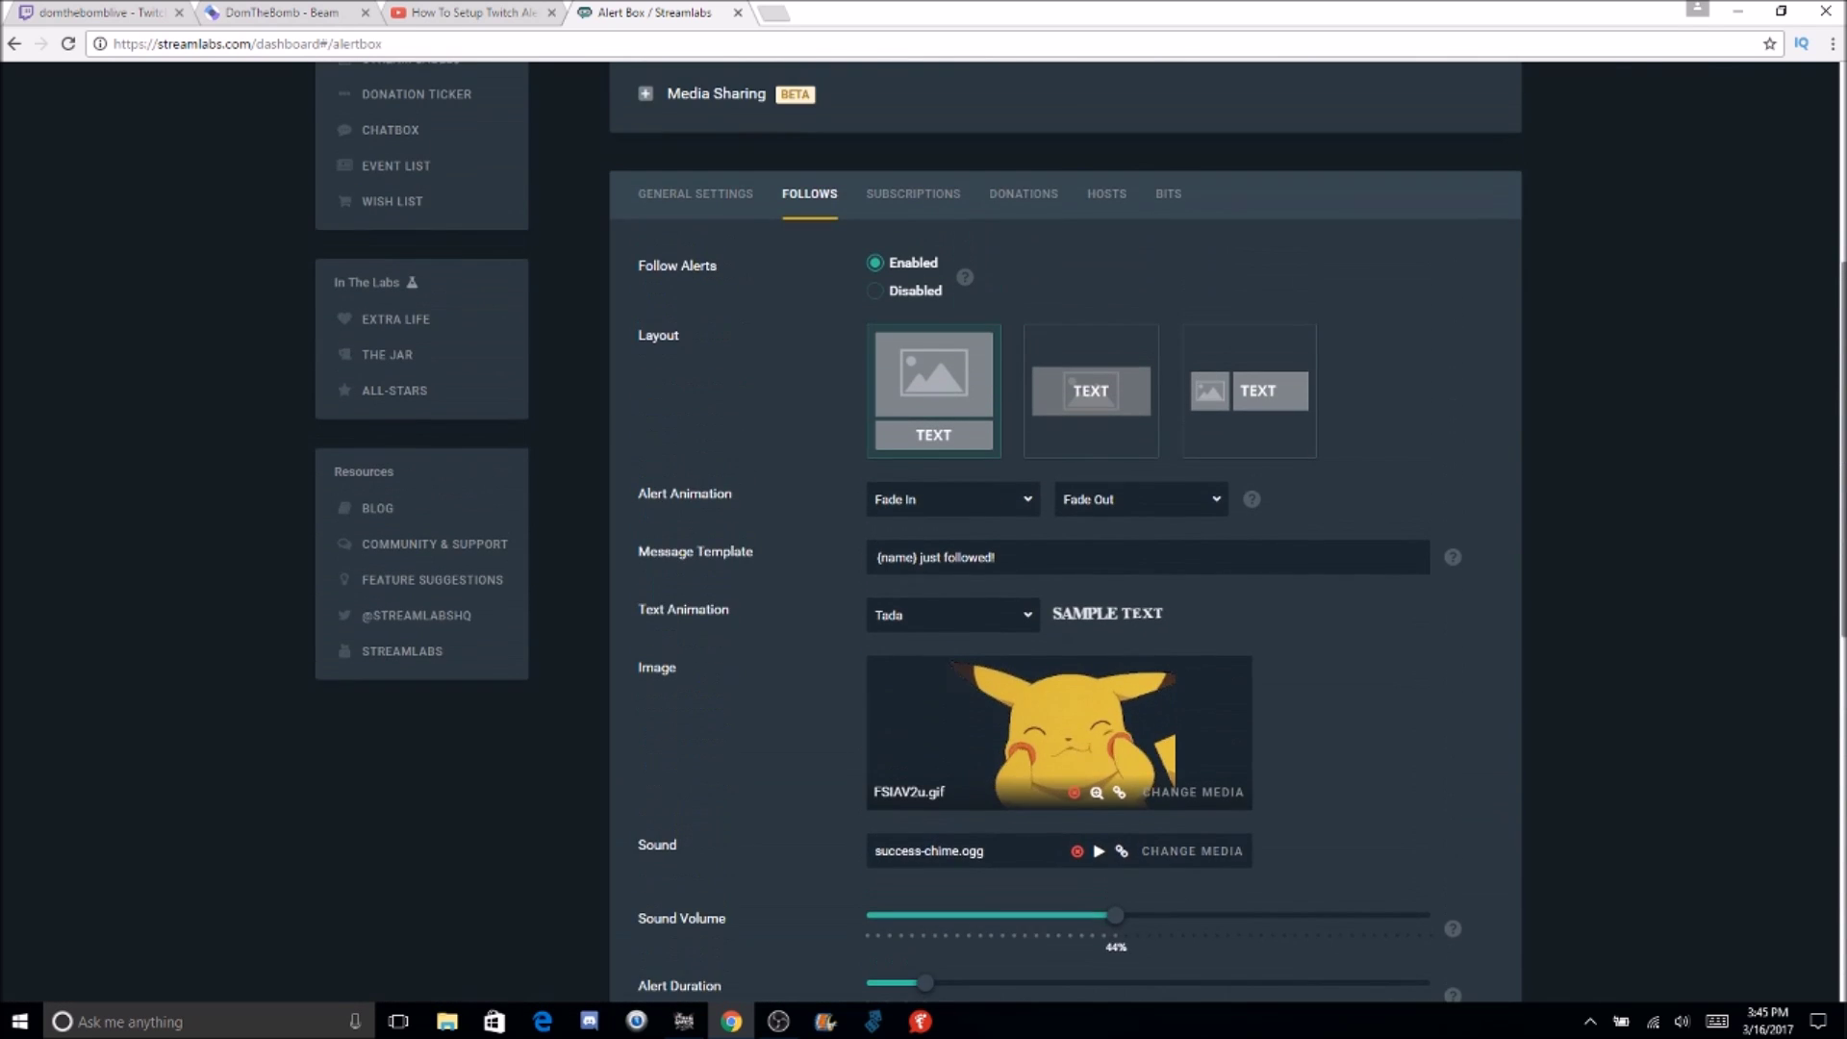
# Look over the subscription alert settings in the Alert Box
pyautogui.scroll(1, 962, 385)
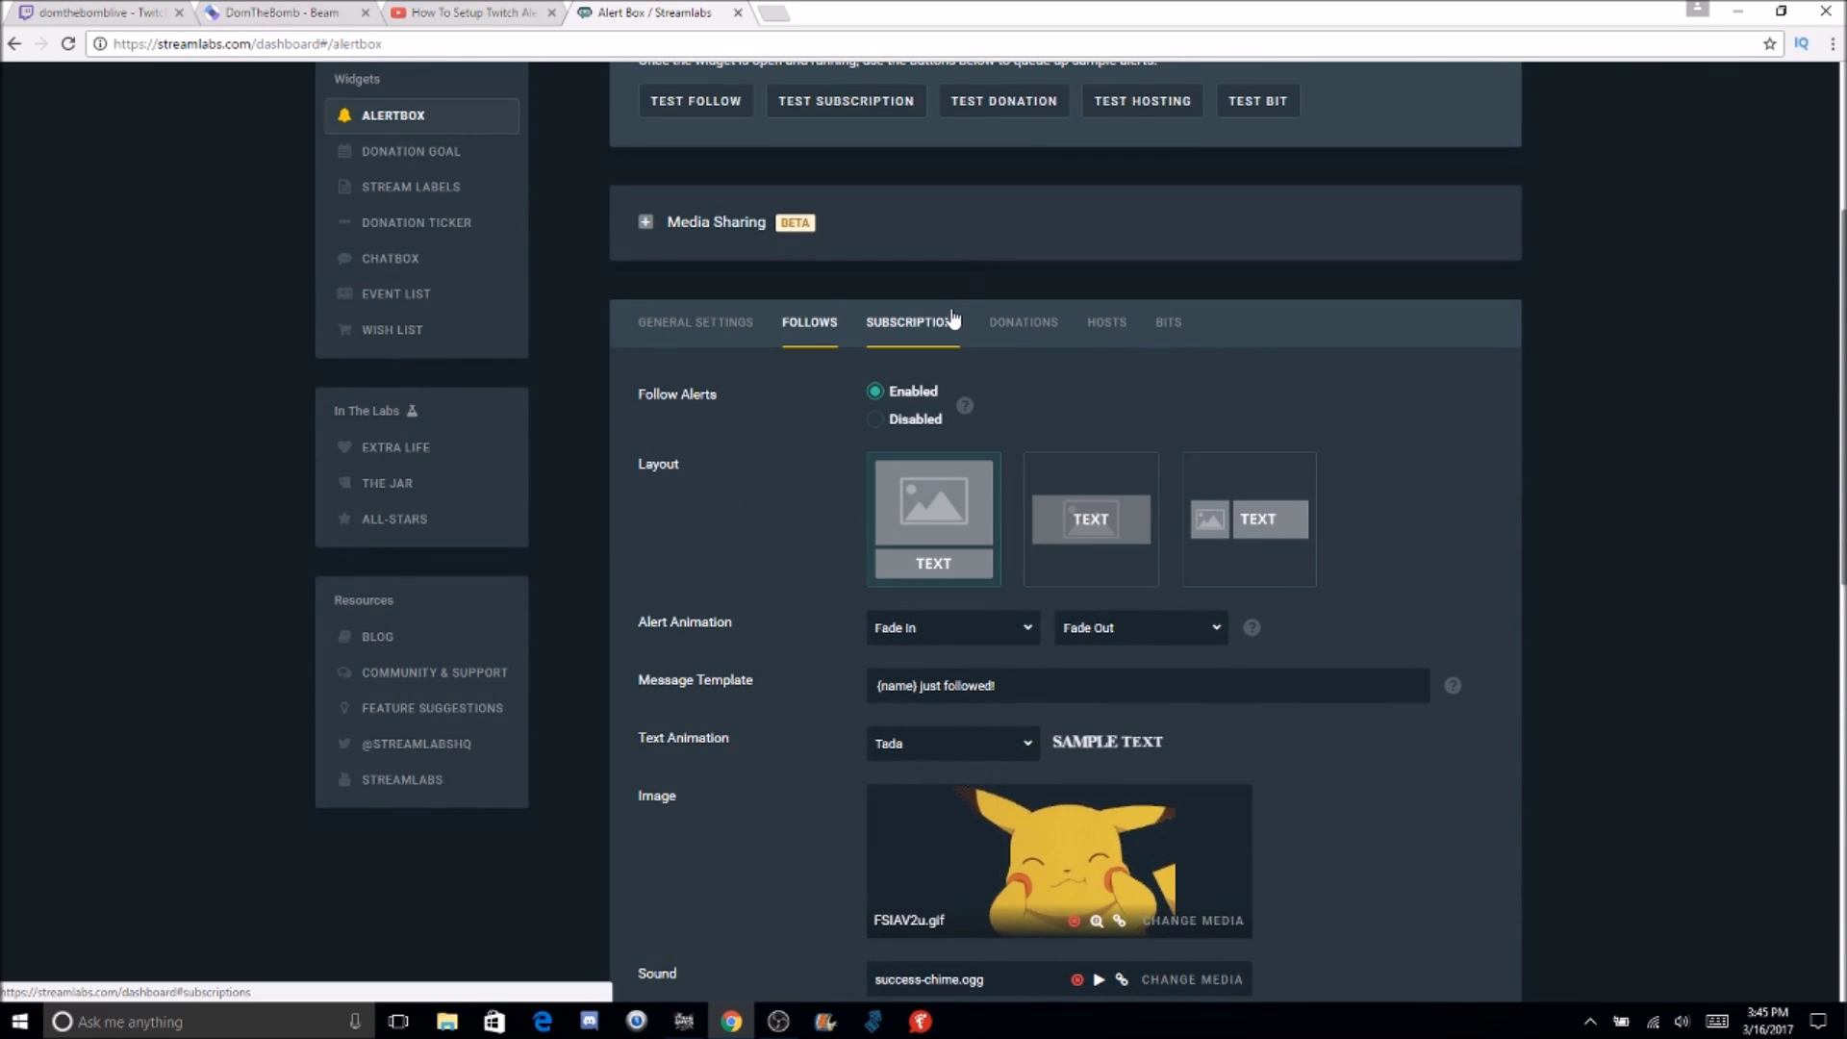
pyautogui.click(952, 321)
pyautogui.scroll(-2, 1063, 341)
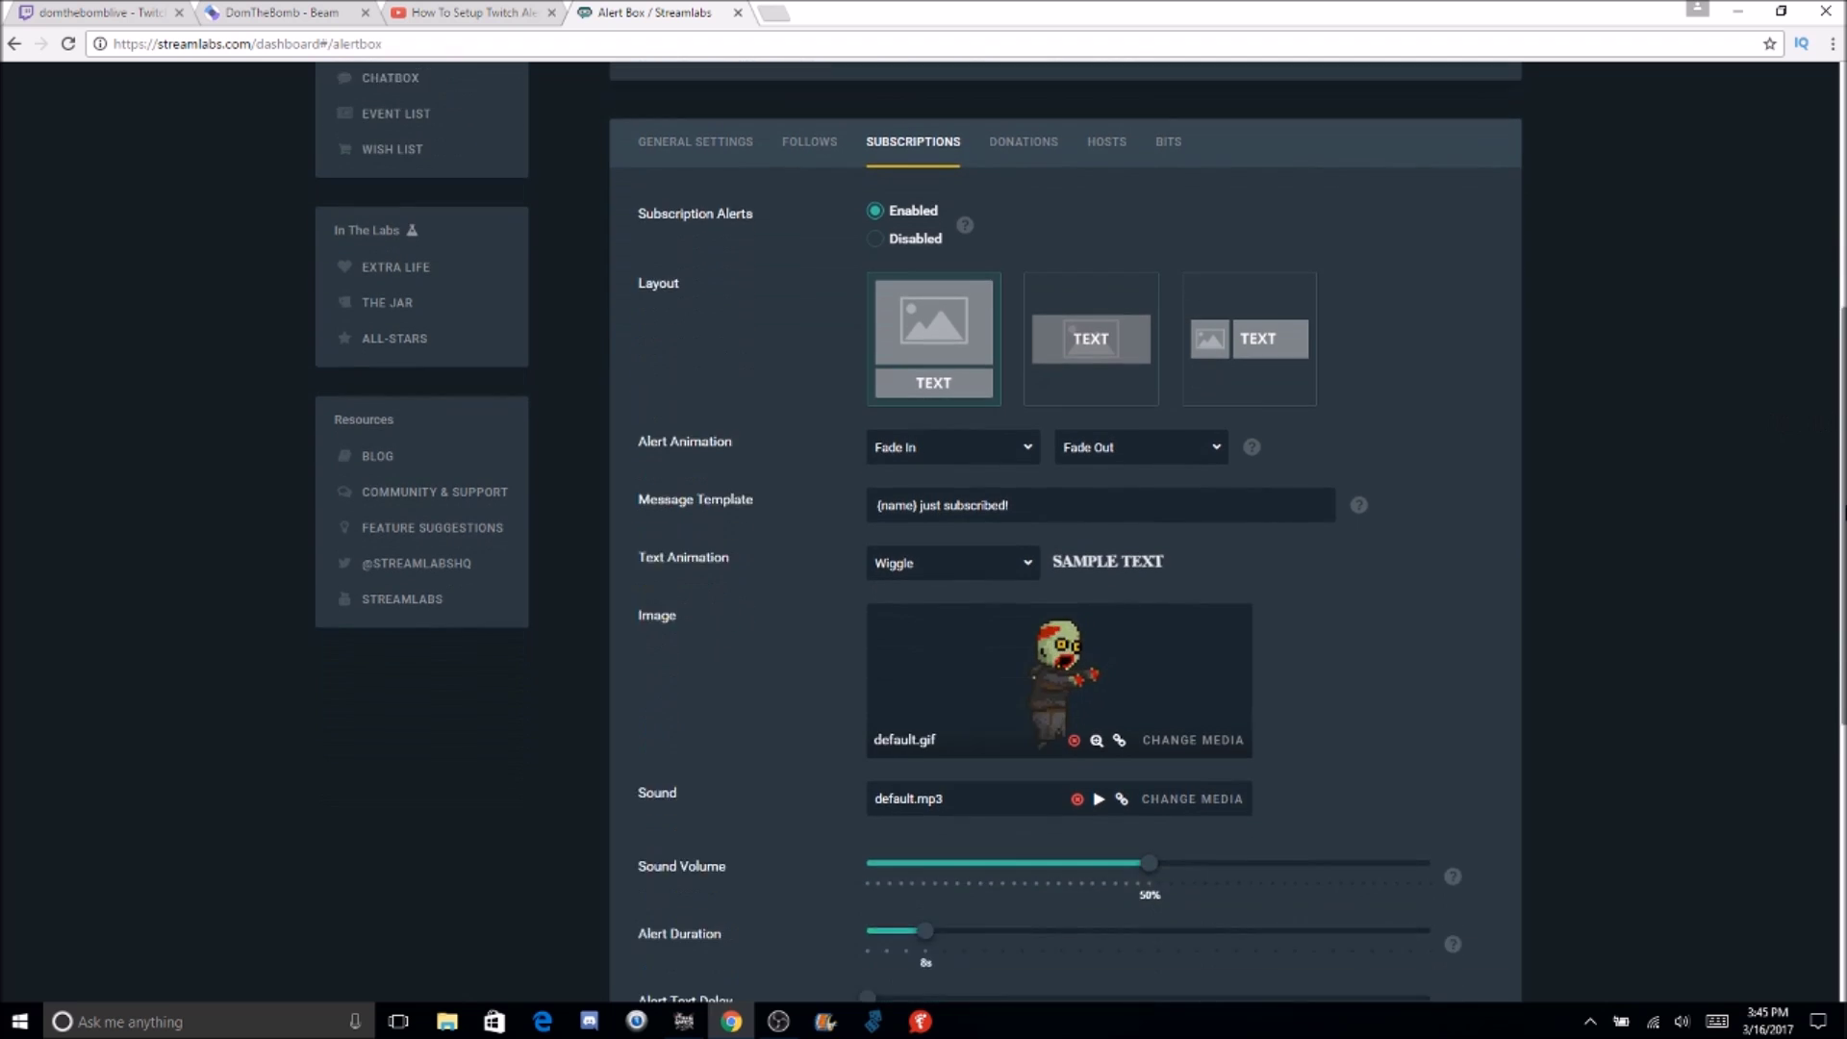
pyautogui.scroll(-2, 919, 528)
pyautogui.scroll(3, 918, 528)
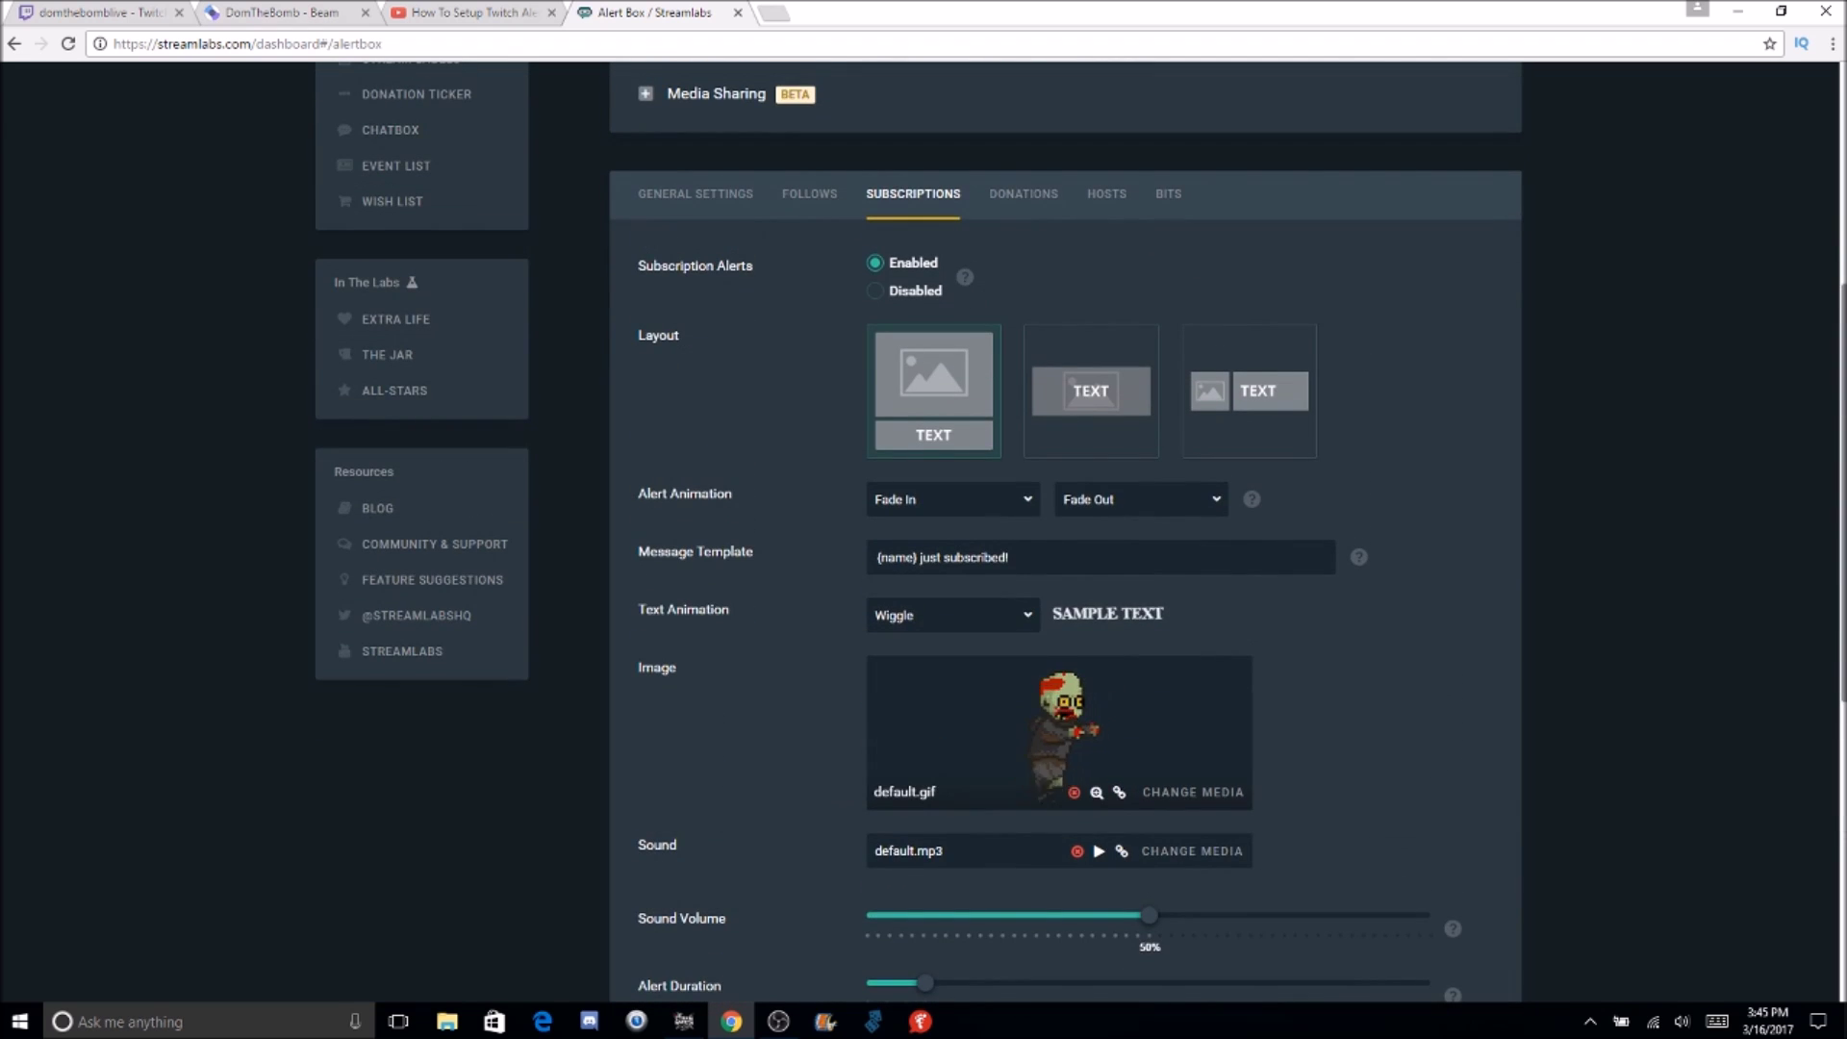
pyautogui.scroll(1, 1337, 281)
# Show donation alerts with 36% volume and 14s duration, and expand Donator Message Settings
pyautogui.click(1023, 275)
pyautogui.scroll(-5, 1792, 568)
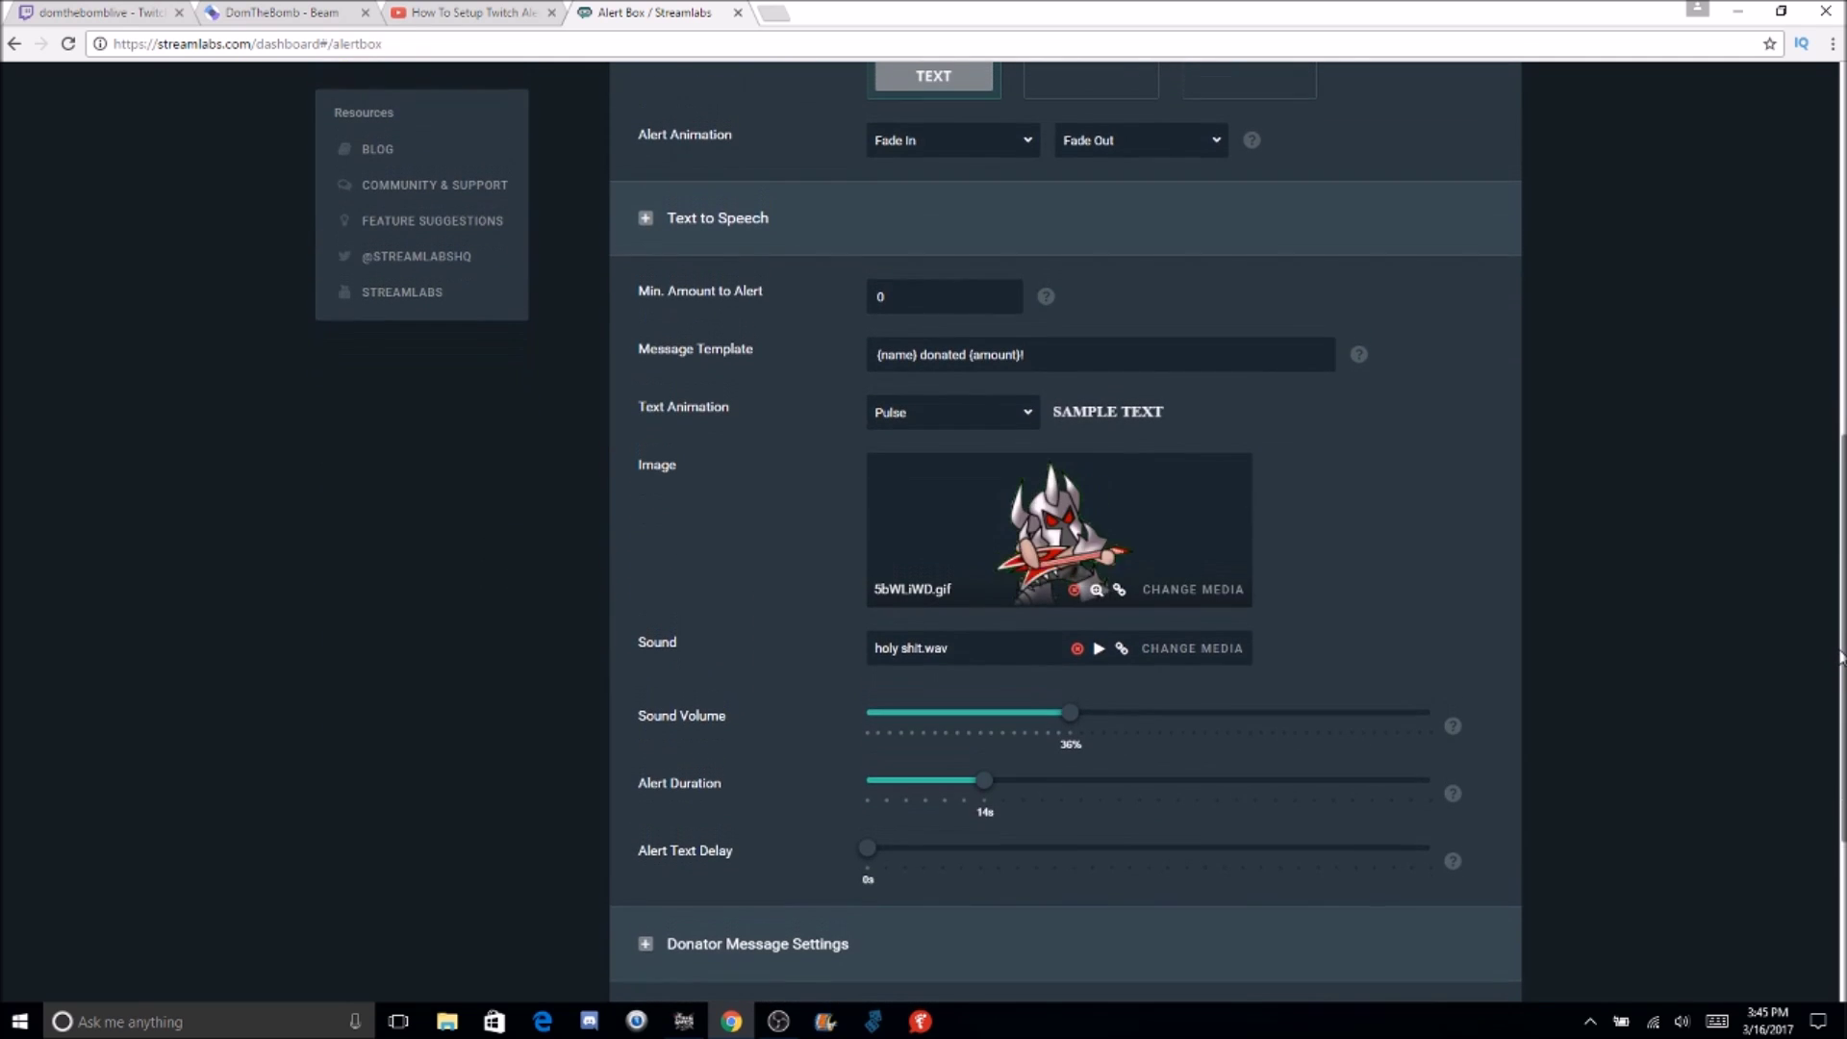
pyautogui.moveTo(1840, 657); pyautogui.dragTo(1814, 763)
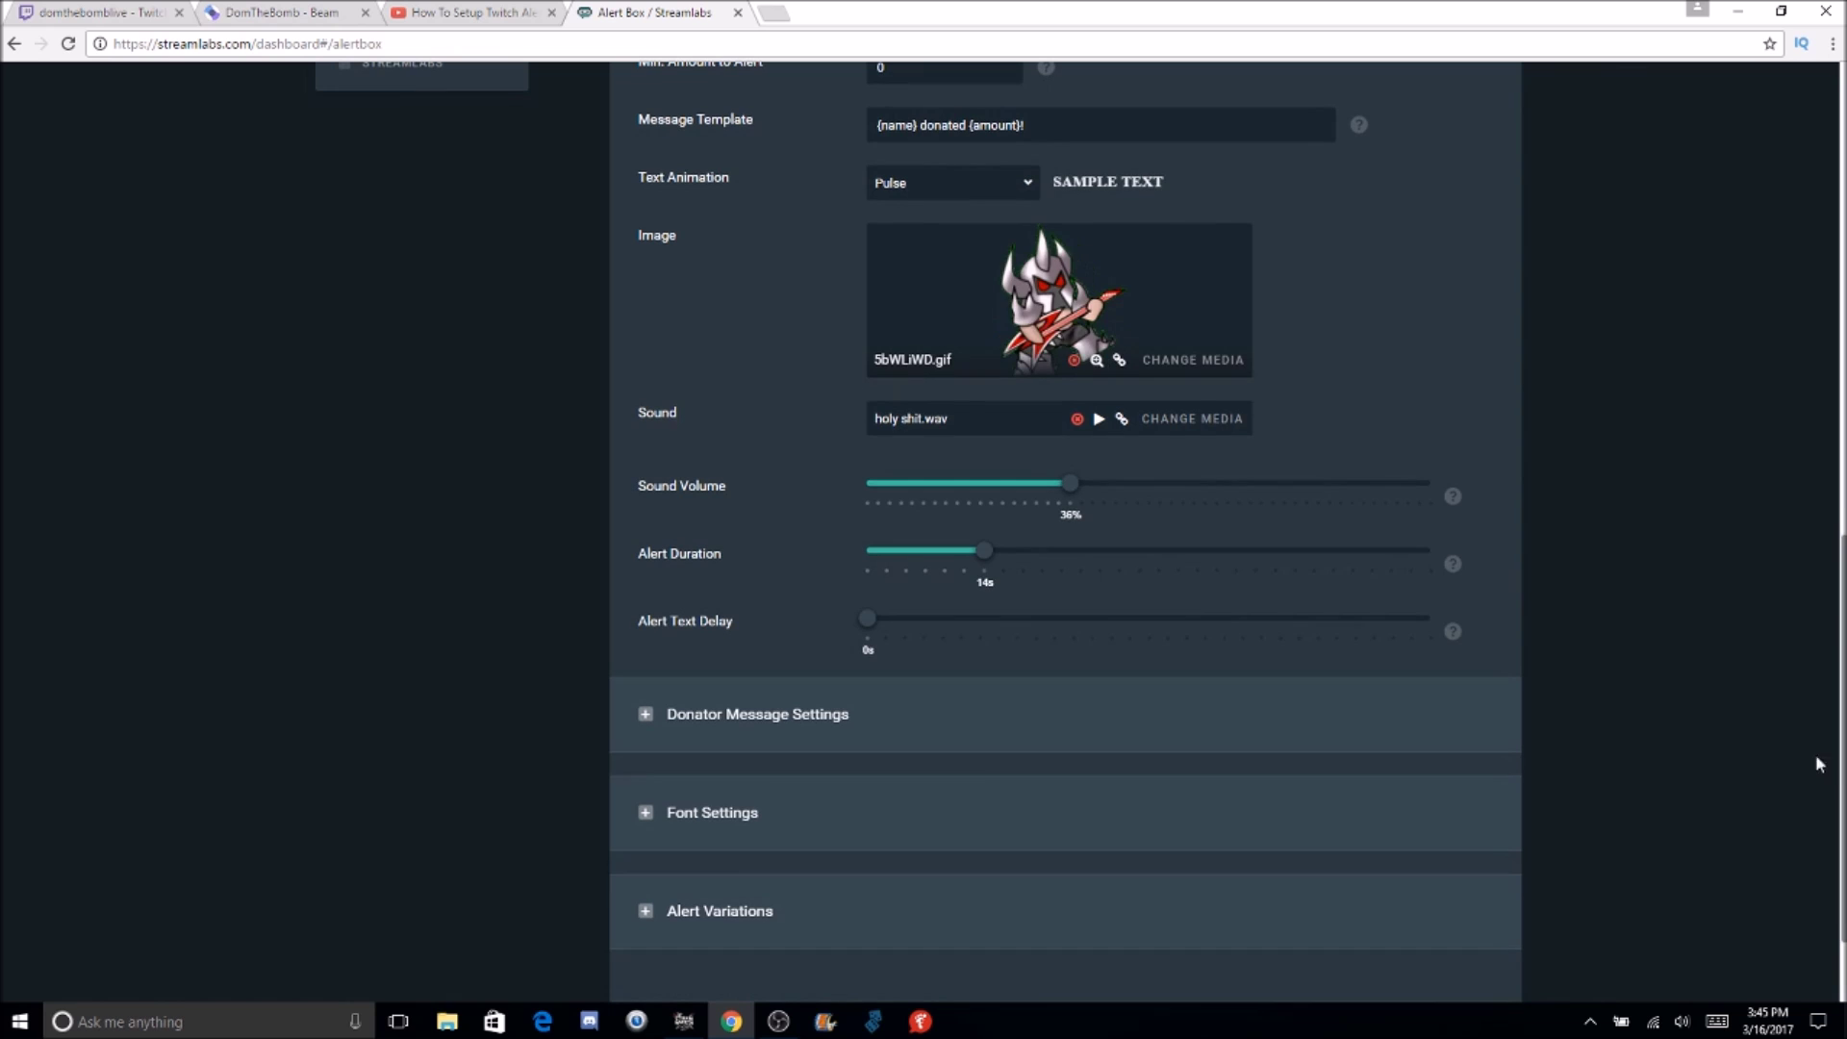
pyautogui.click(915, 702)
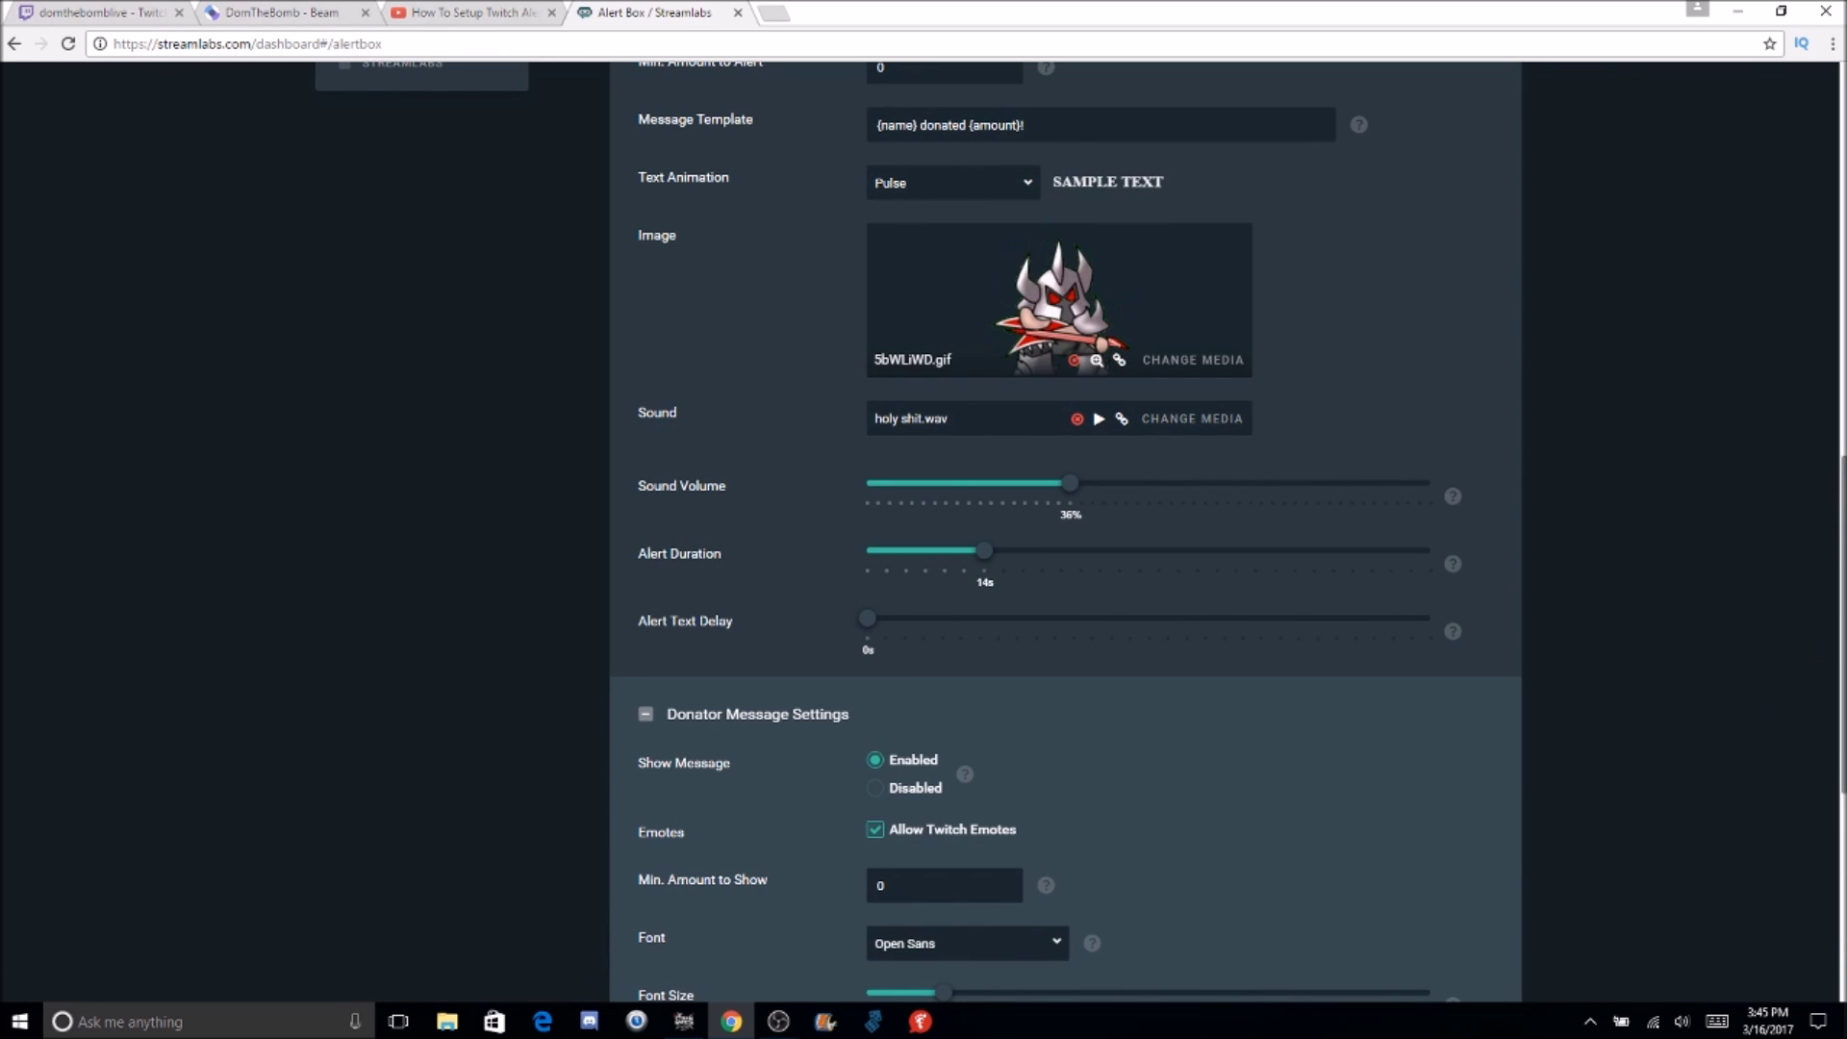
pyautogui.scroll(-2, 1065, 531)
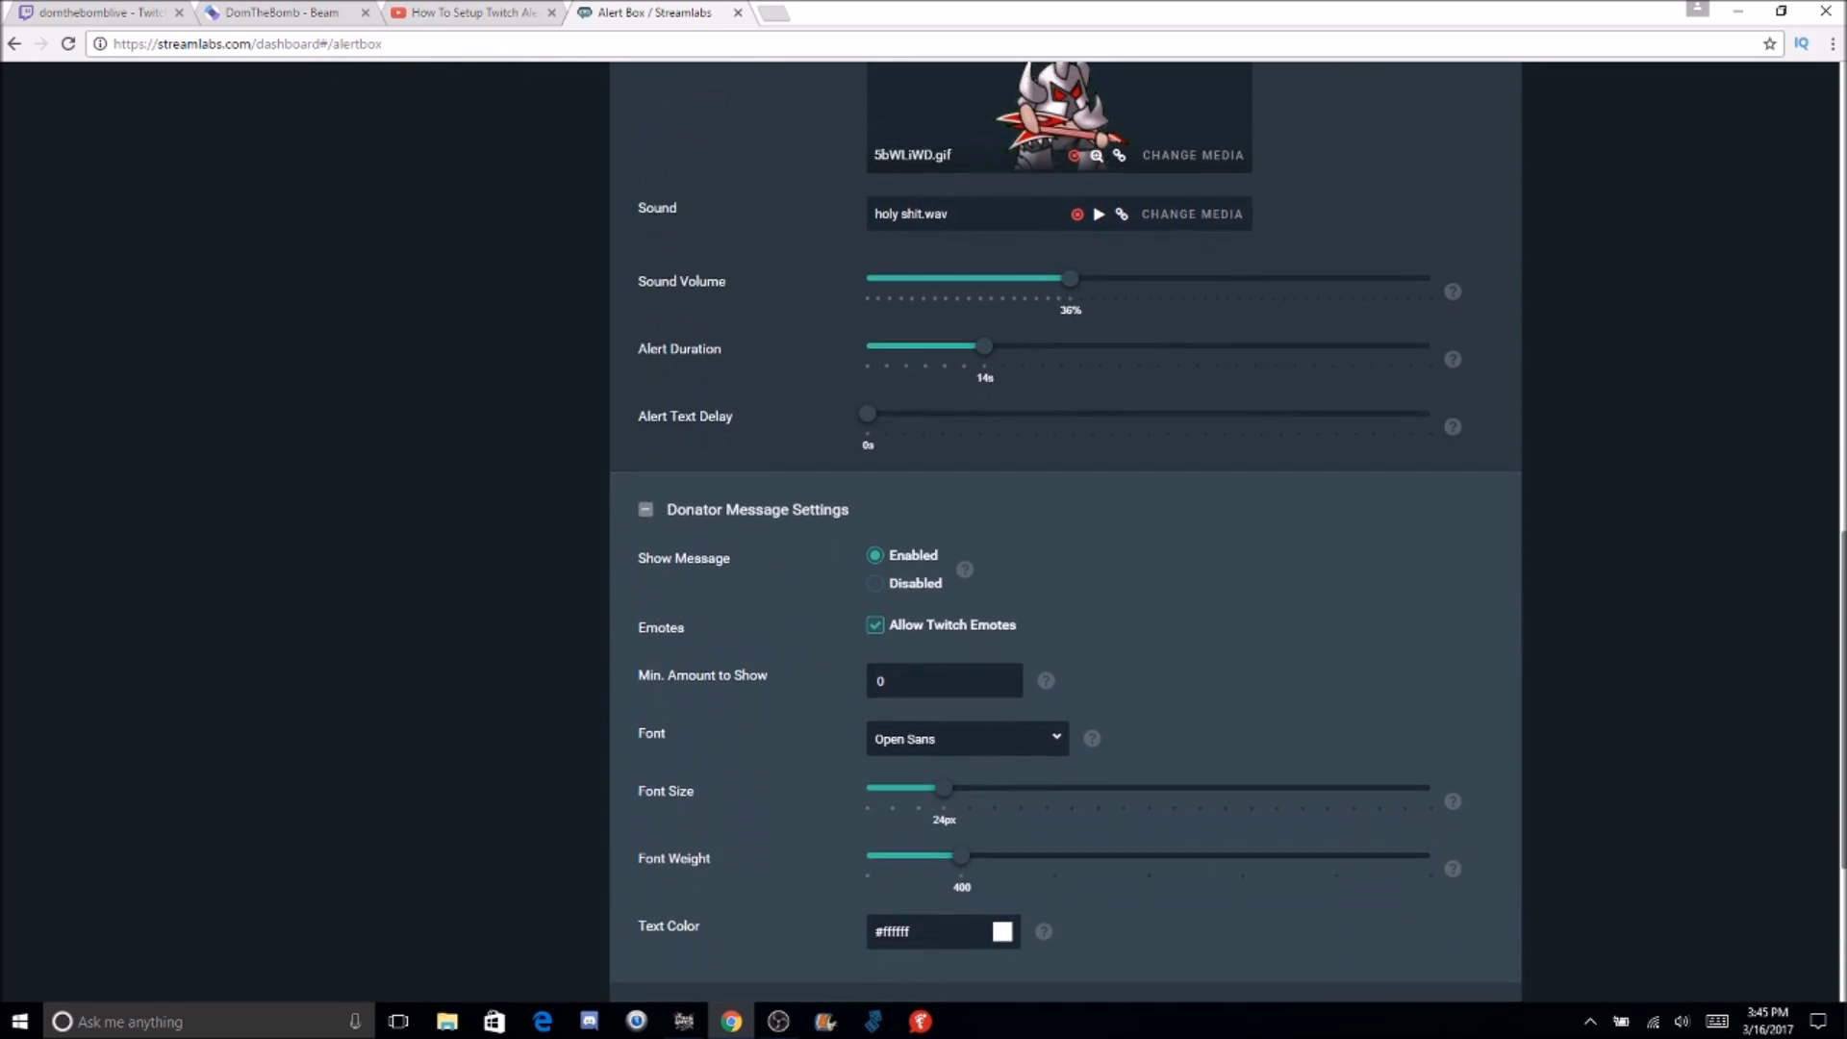
pyautogui.scroll(-1, 1065, 531)
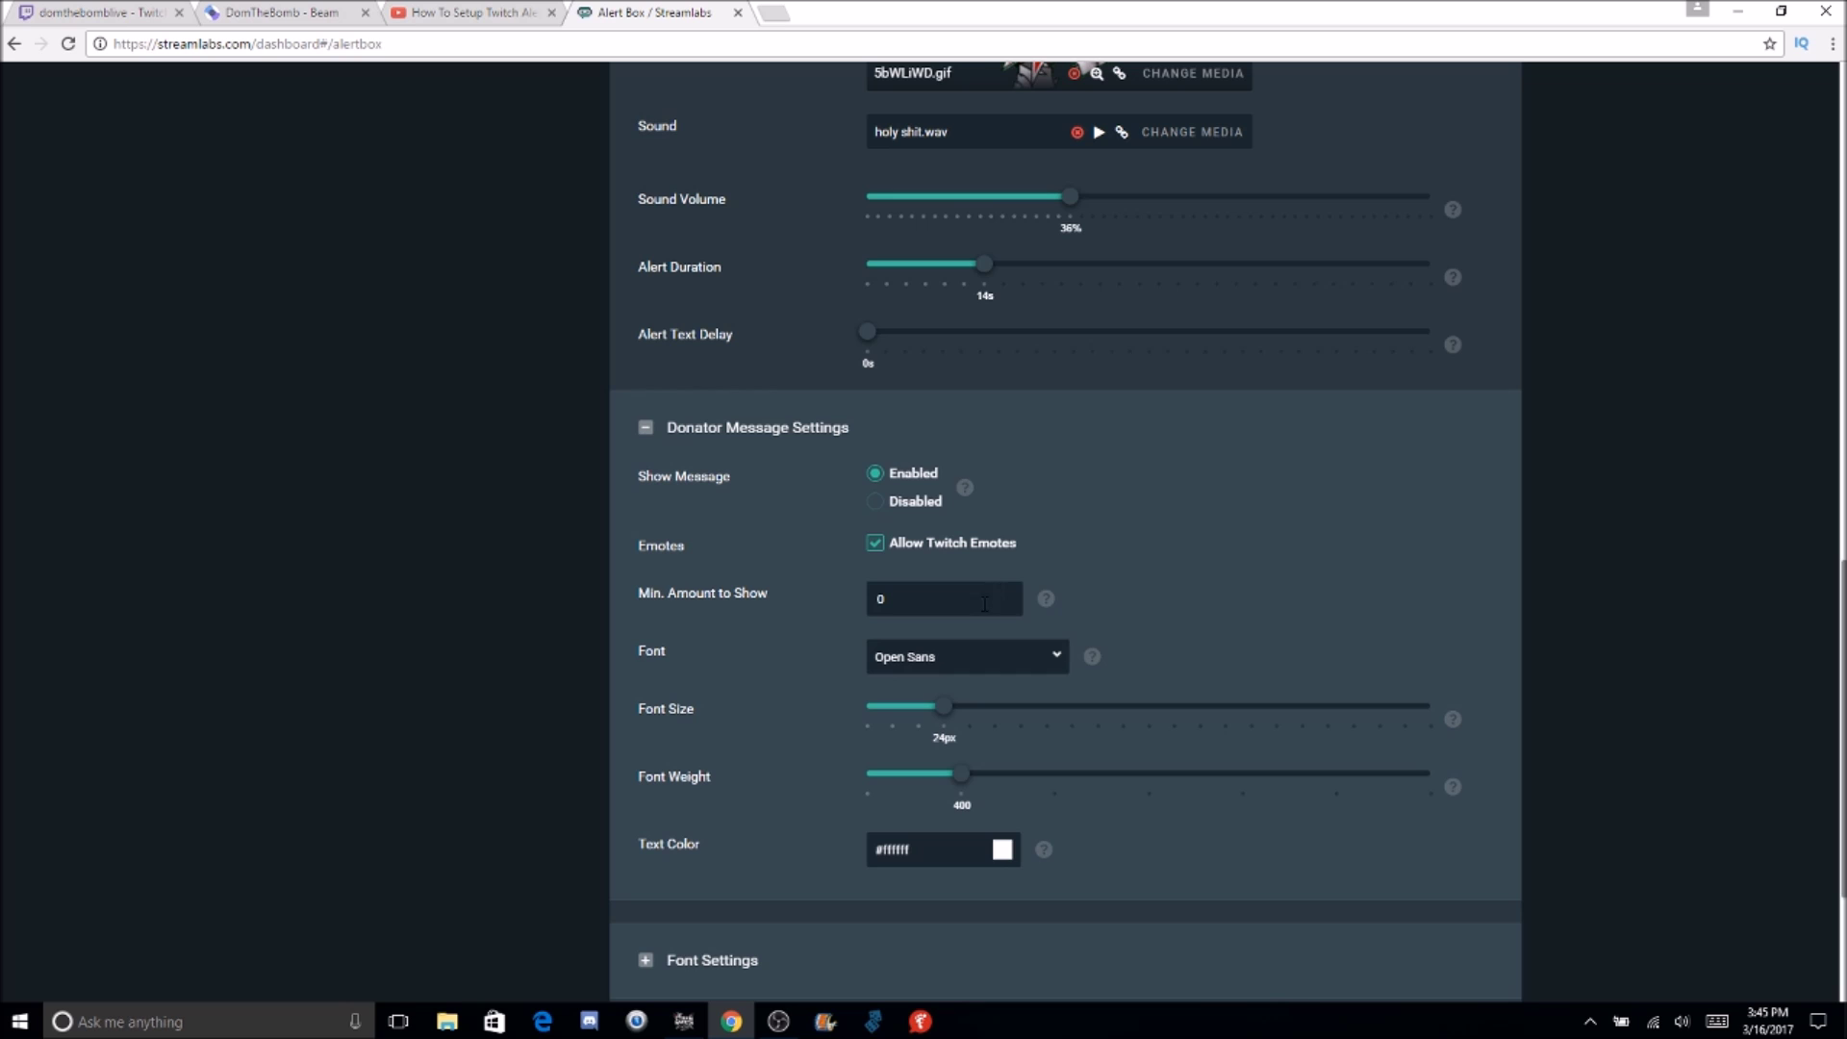
pyautogui.scroll(-2, 1795, 722)
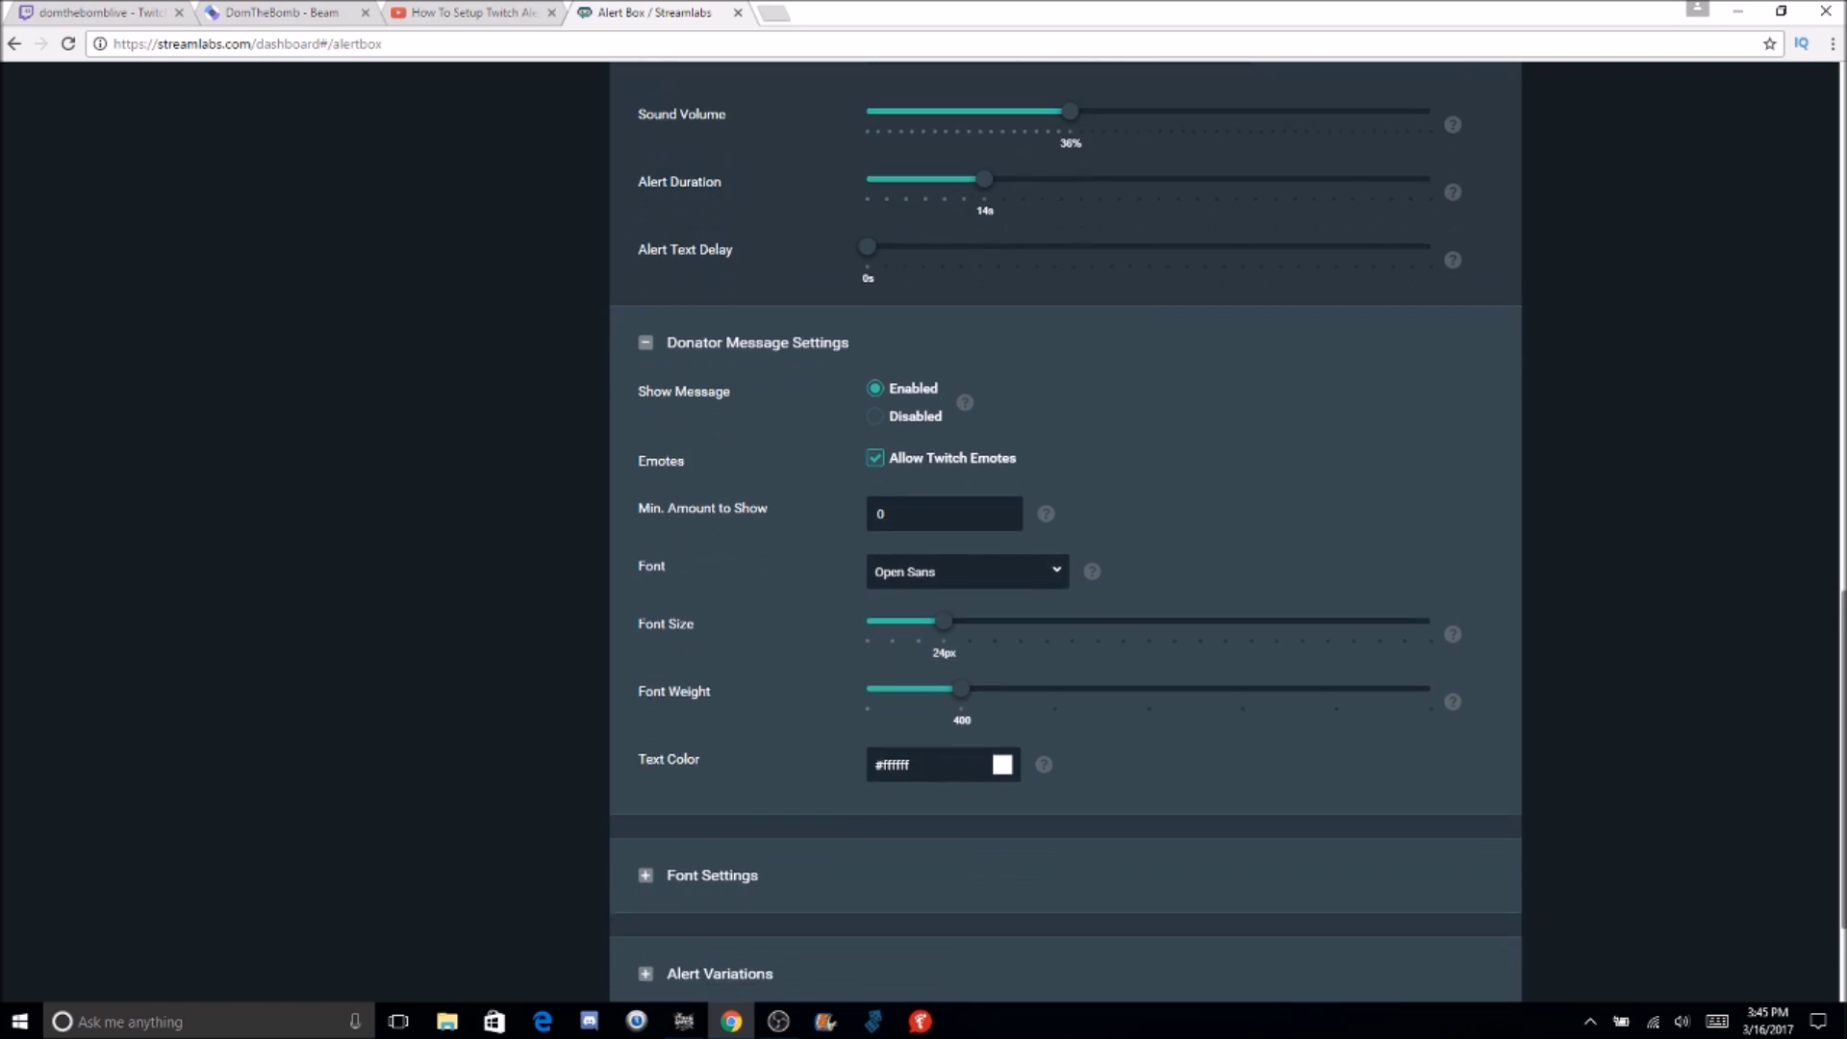
# Expand the donation Font Settings and Alert Variations, showing the Nuke variation at 25.00+
pyautogui.click(736, 813)
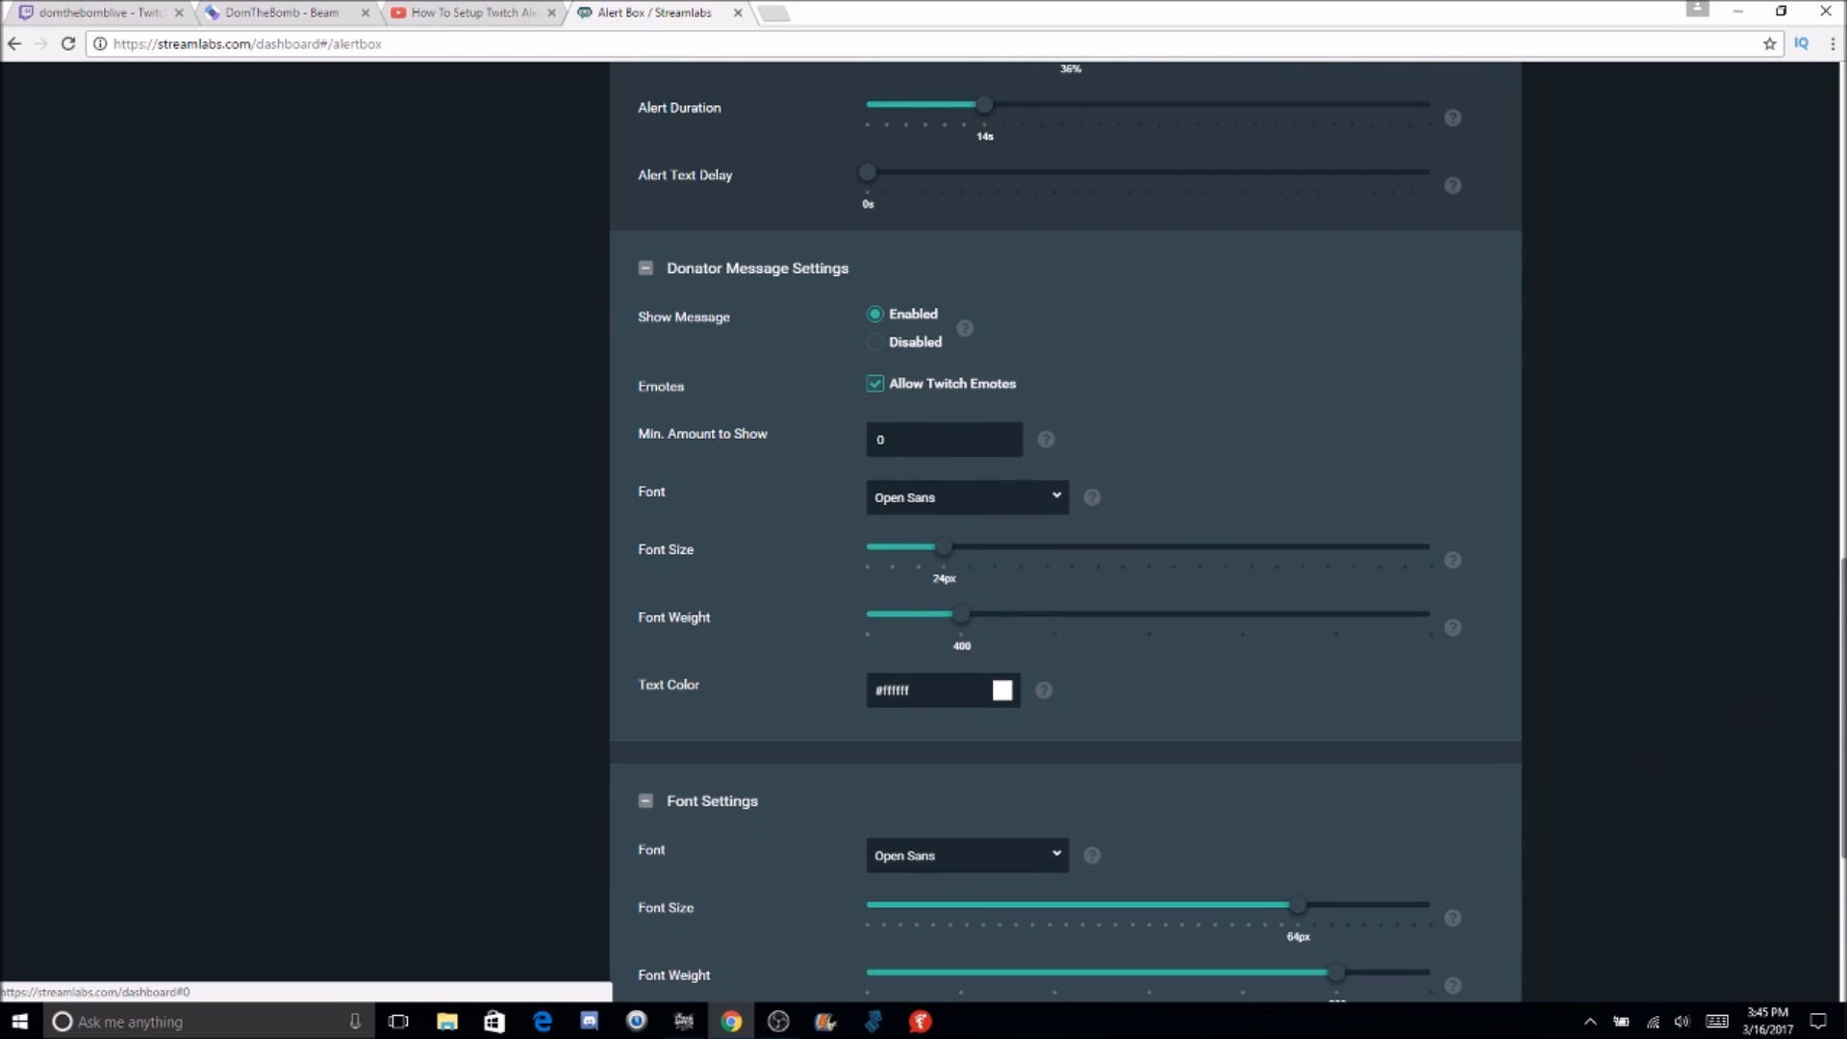
pyautogui.scroll(-3, 1842, 791)
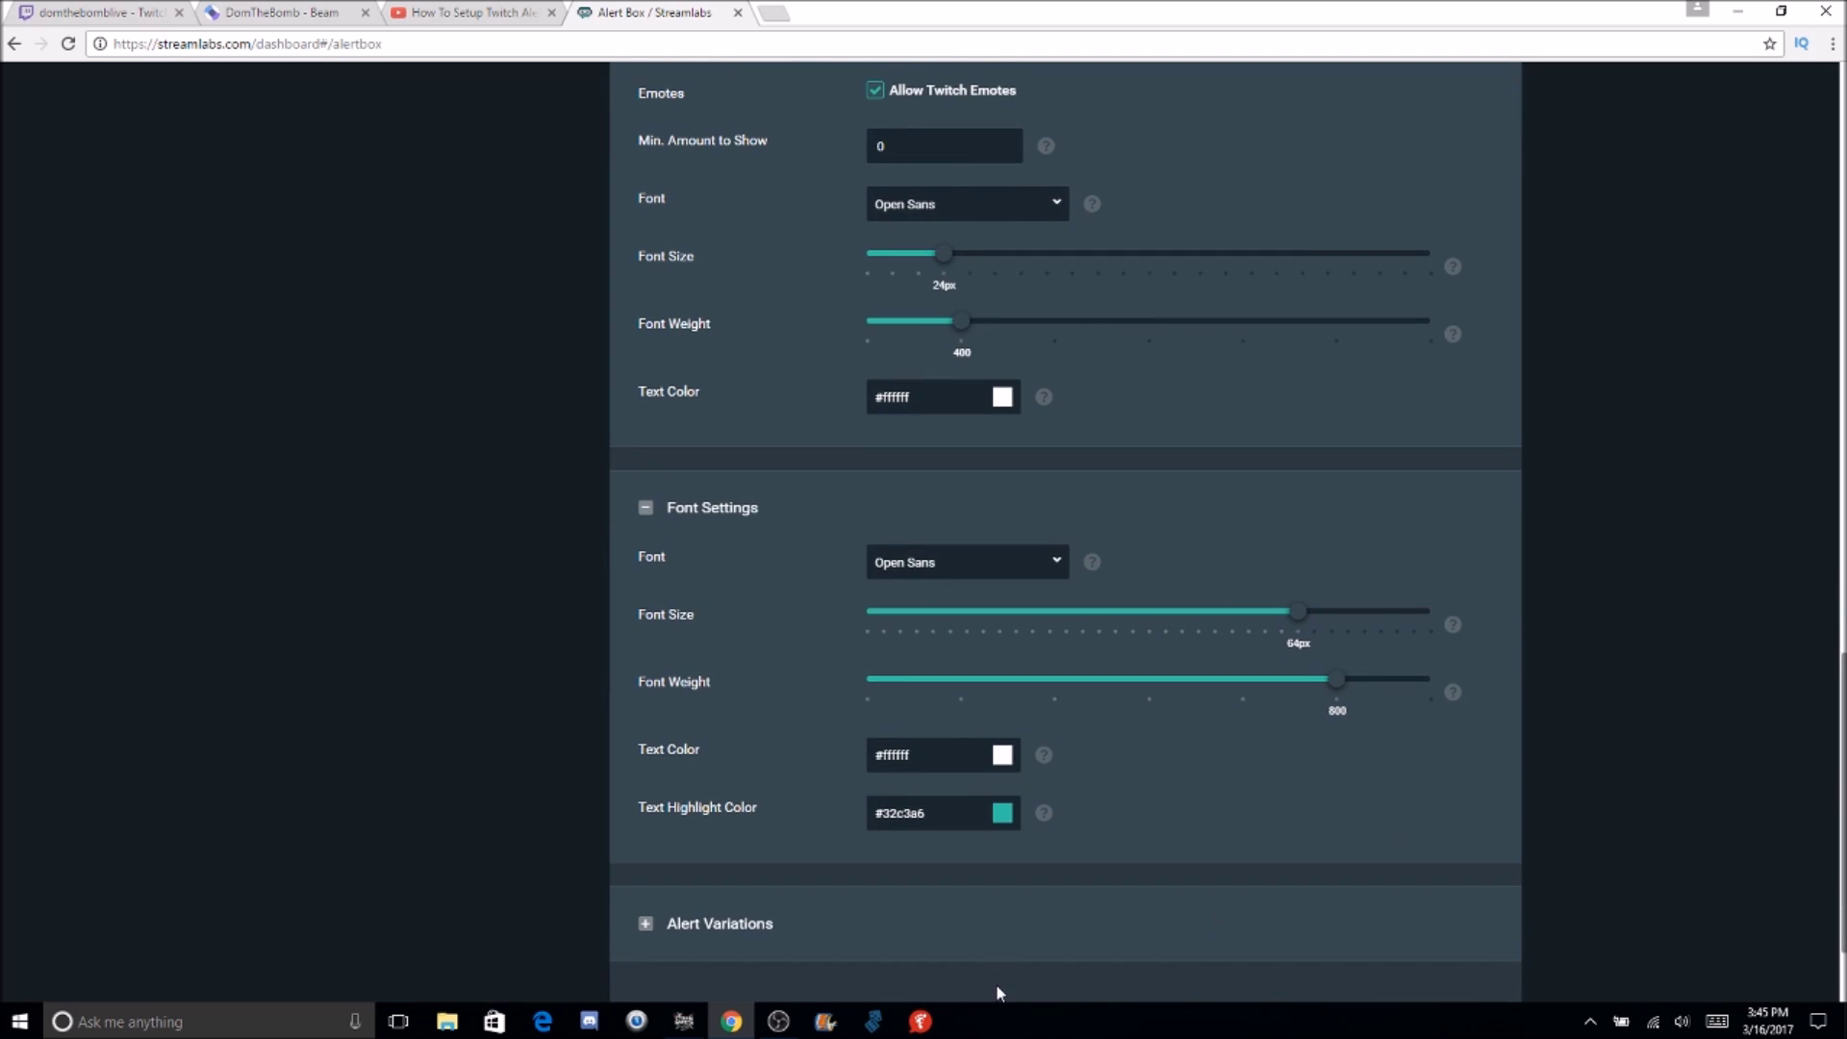
pyautogui.click(990, 952)
pyautogui.scroll(-3, 1842, 751)
pyautogui.moveTo(1842, 751); pyautogui.dragTo(1842, 743)
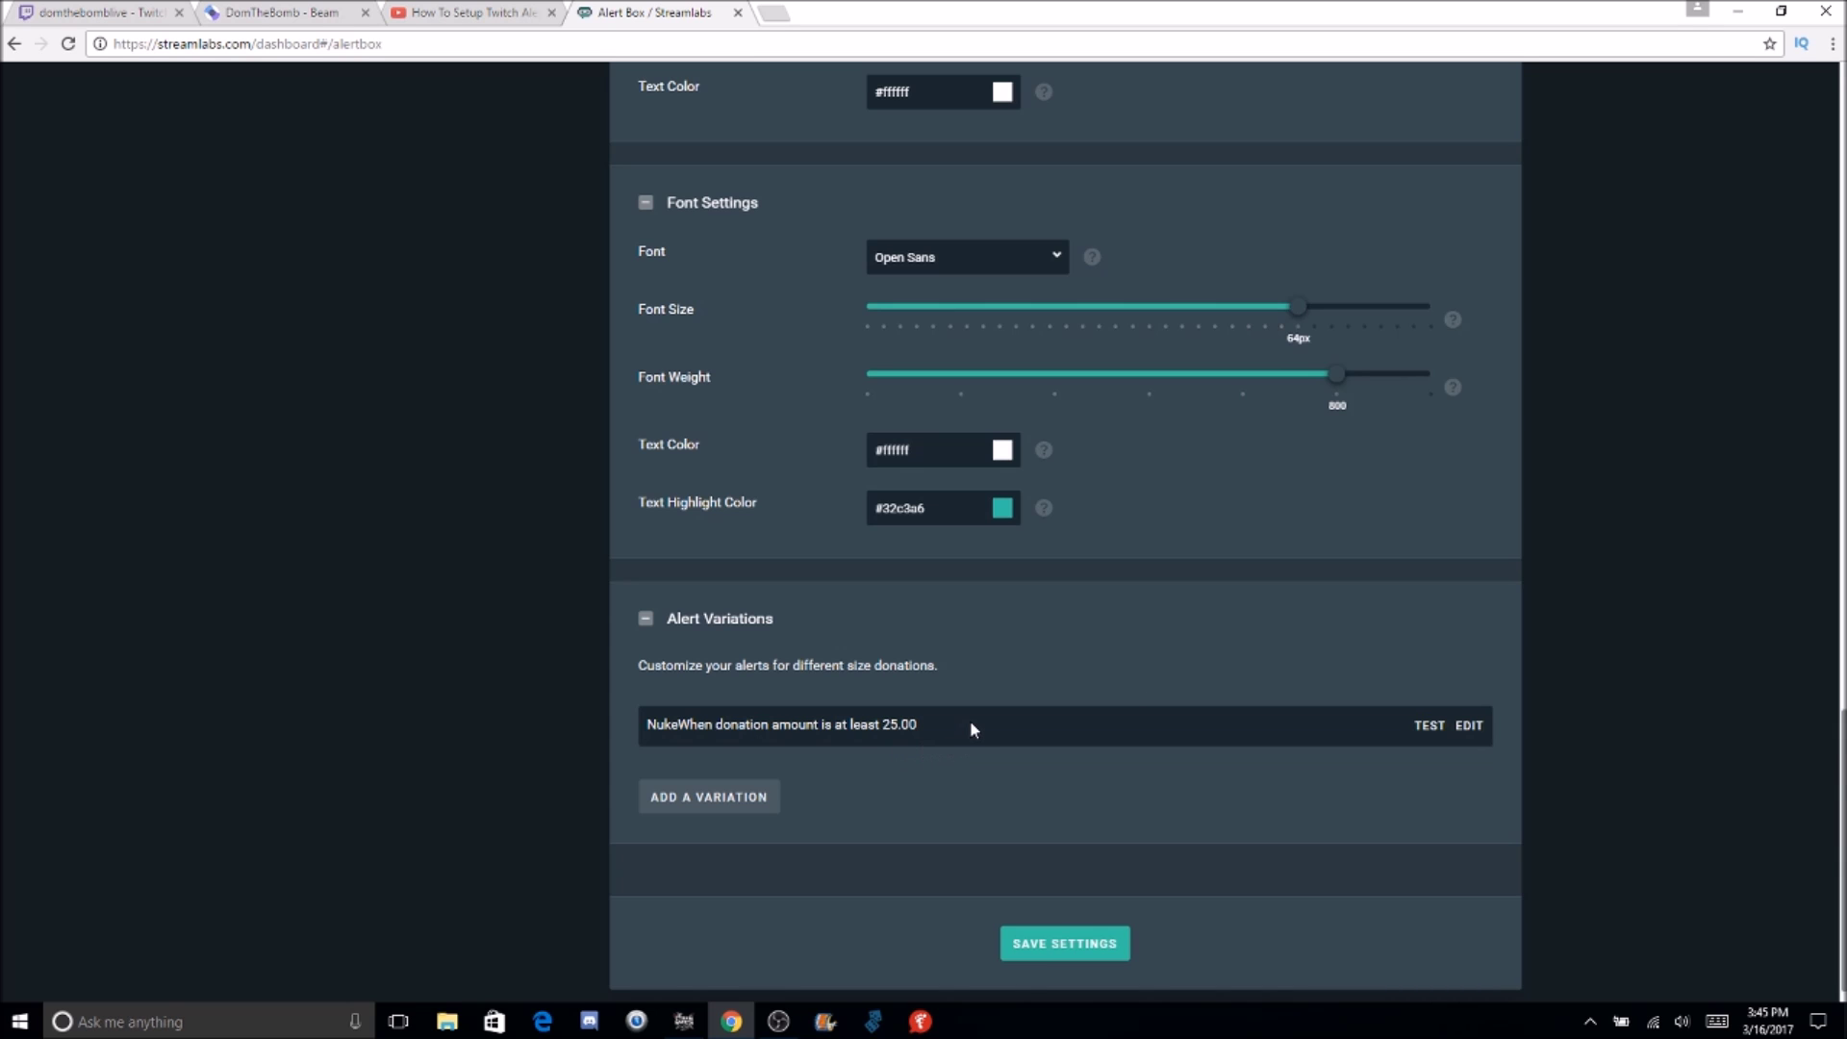
# Start a new donation alert variation, cancel it, and scroll back to the donation settings
pyautogui.click(719, 796)
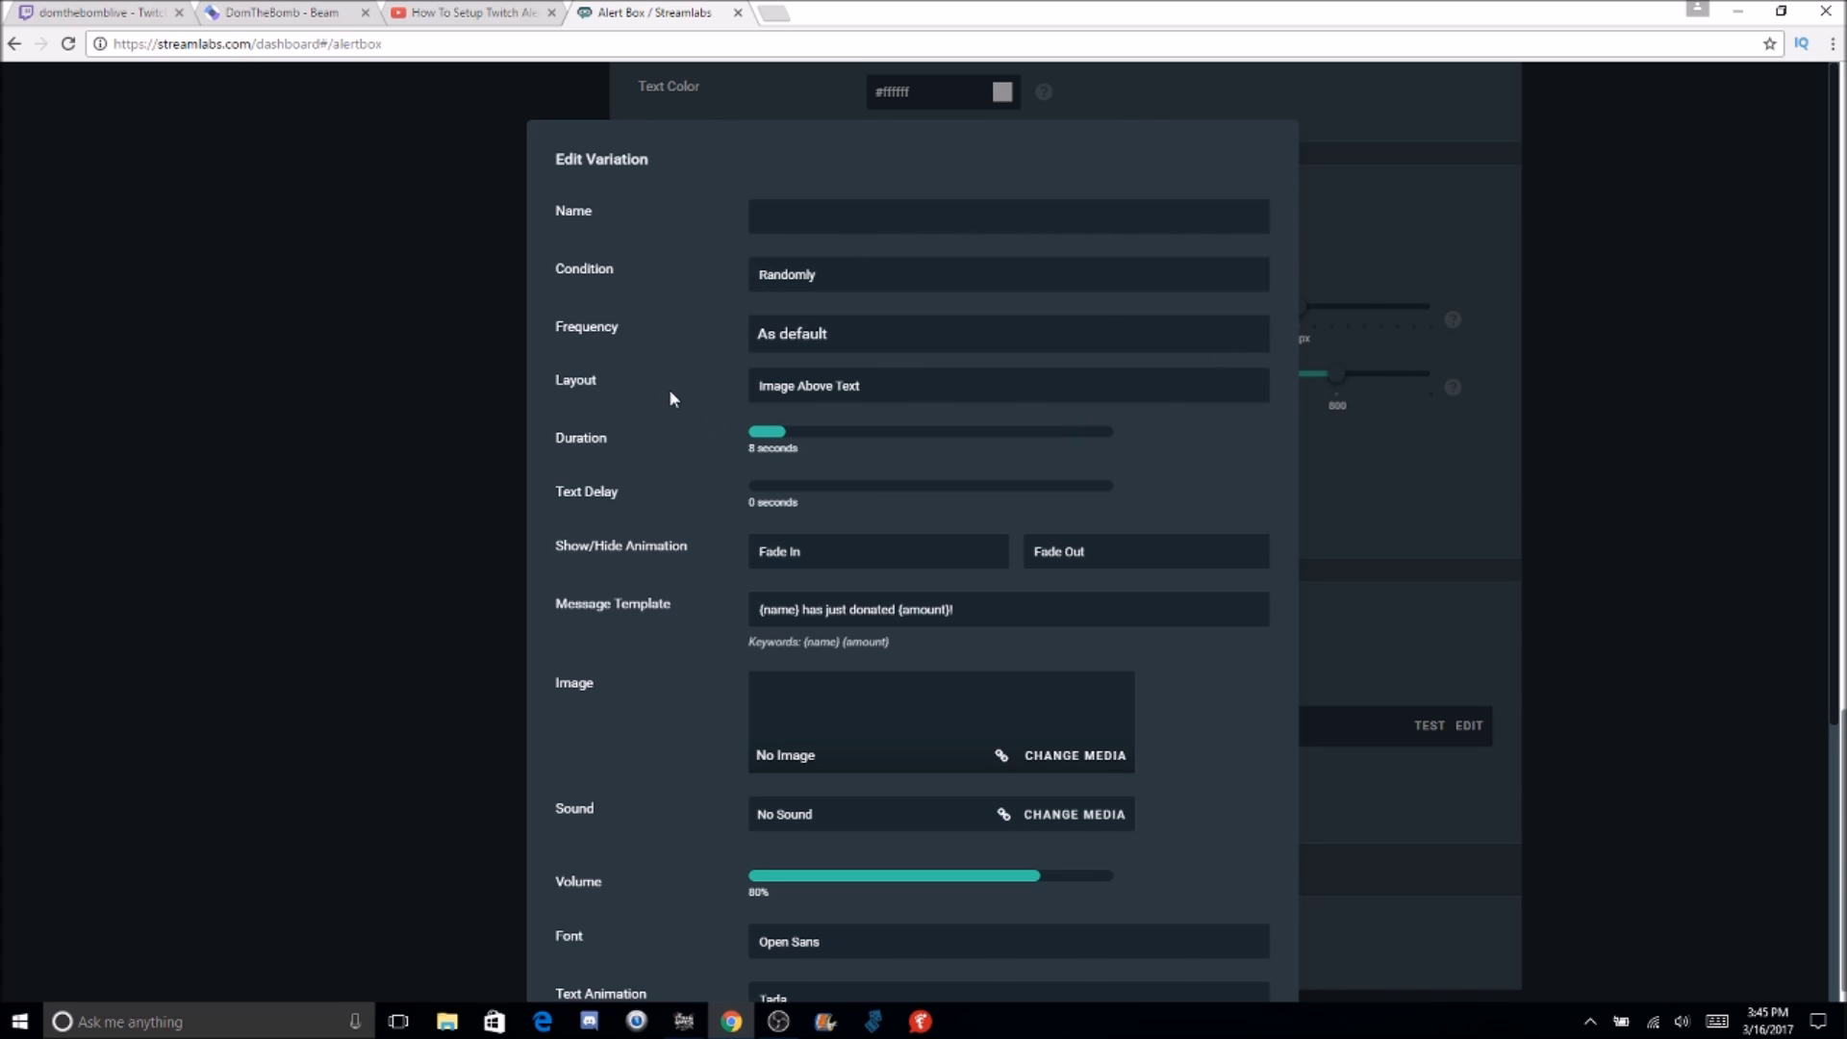
pyautogui.scroll(-4, 671, 398)
pyautogui.scroll(-1, 671, 398)
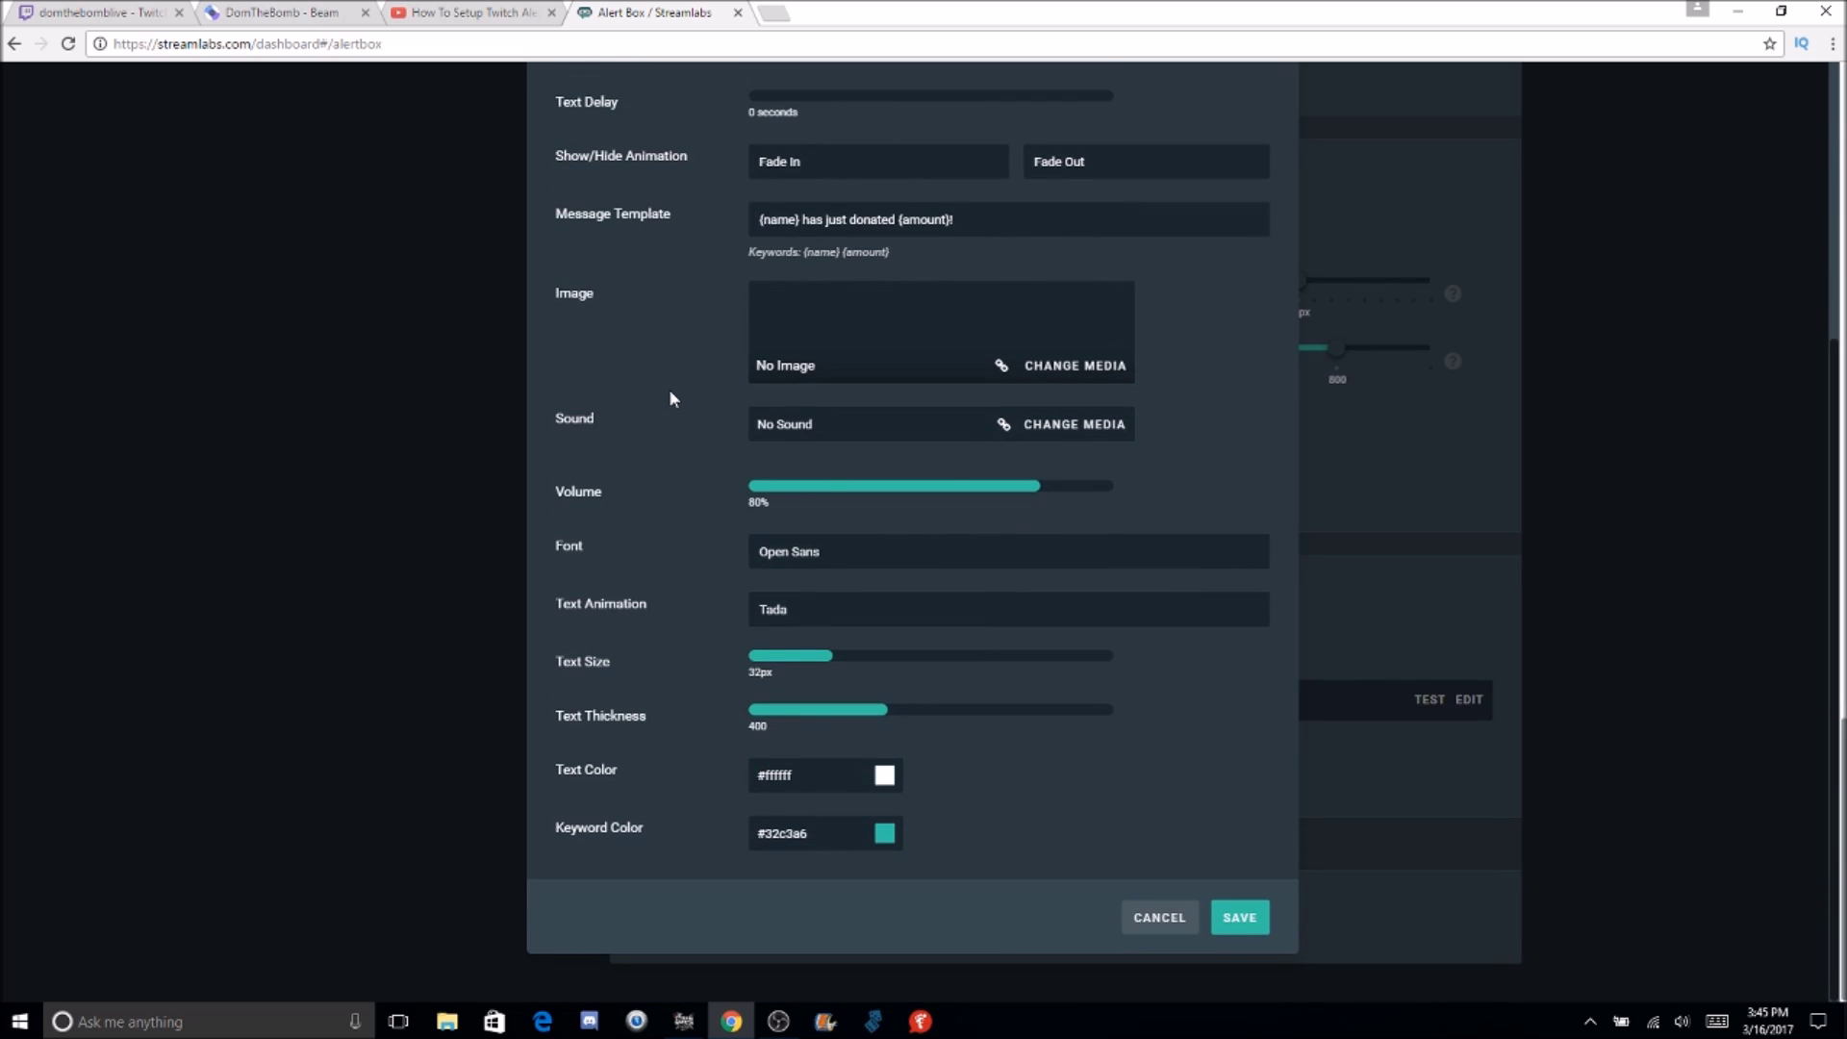
pyautogui.click(1152, 919)
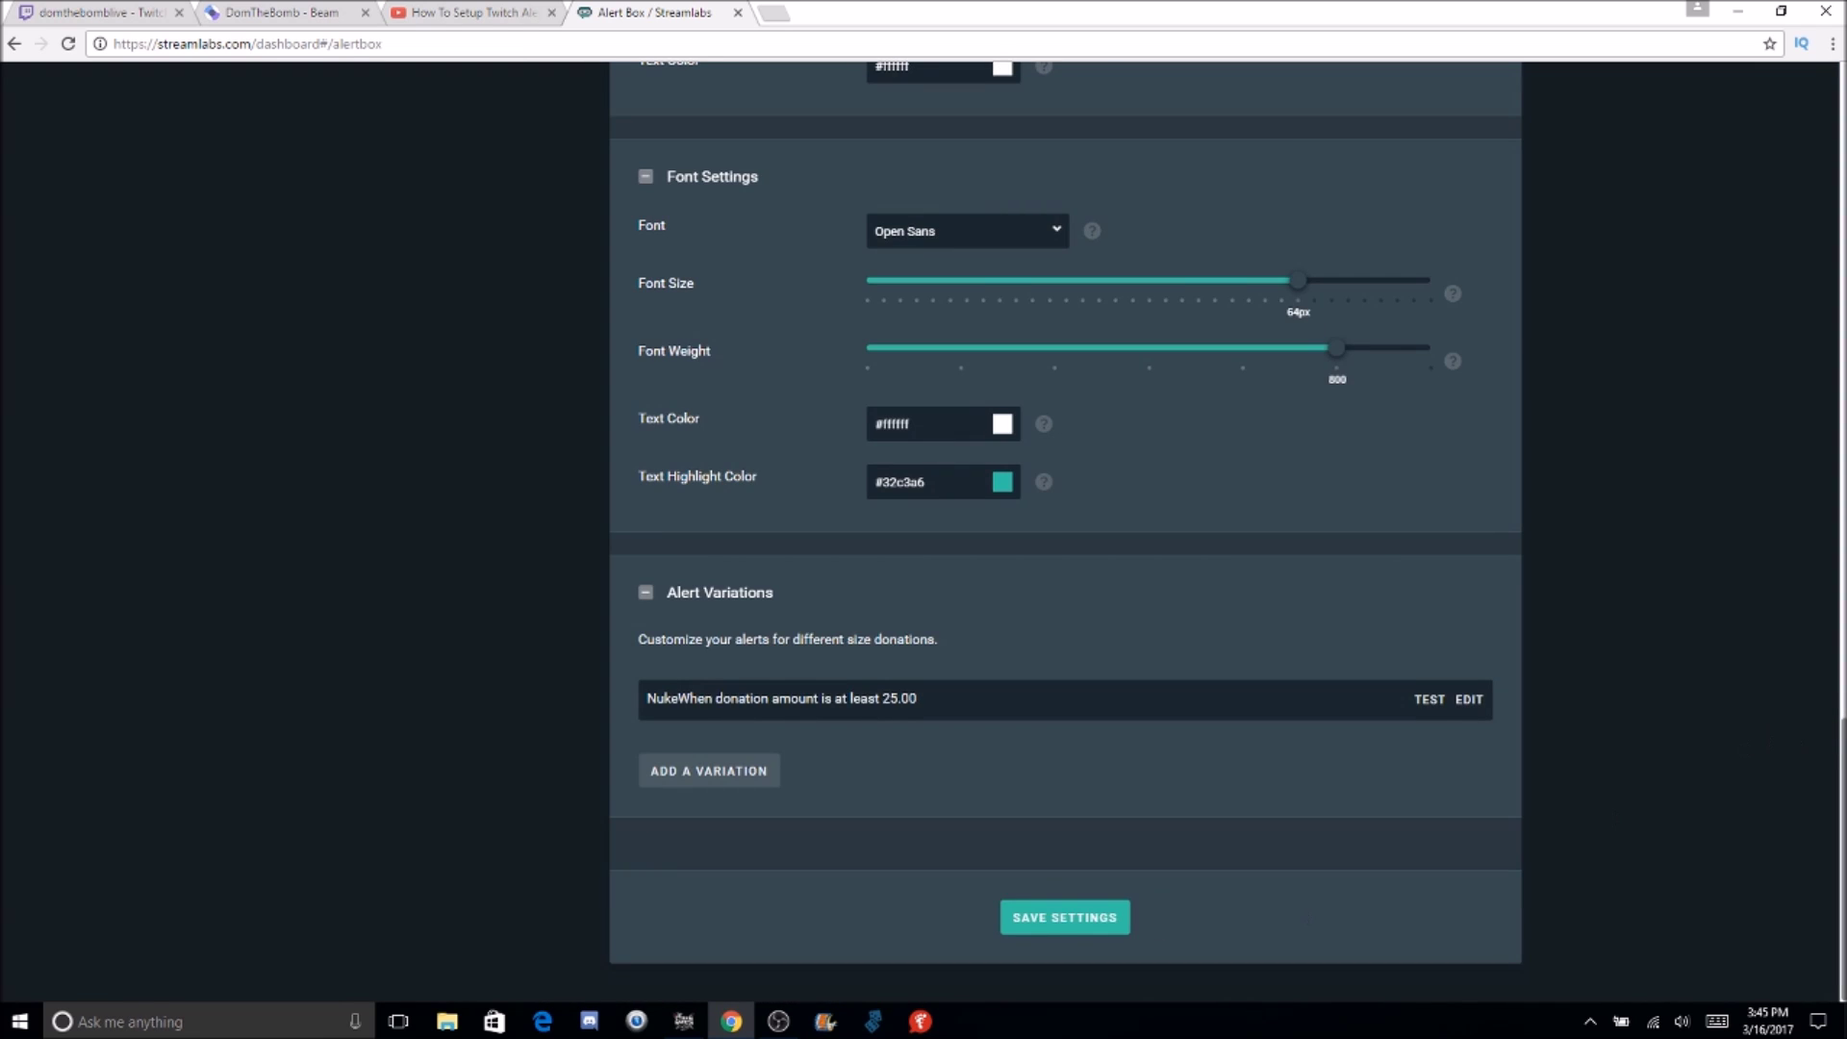
pyautogui.scroll(3, 1798, 741)
pyautogui.scroll(10, 1808, 712)
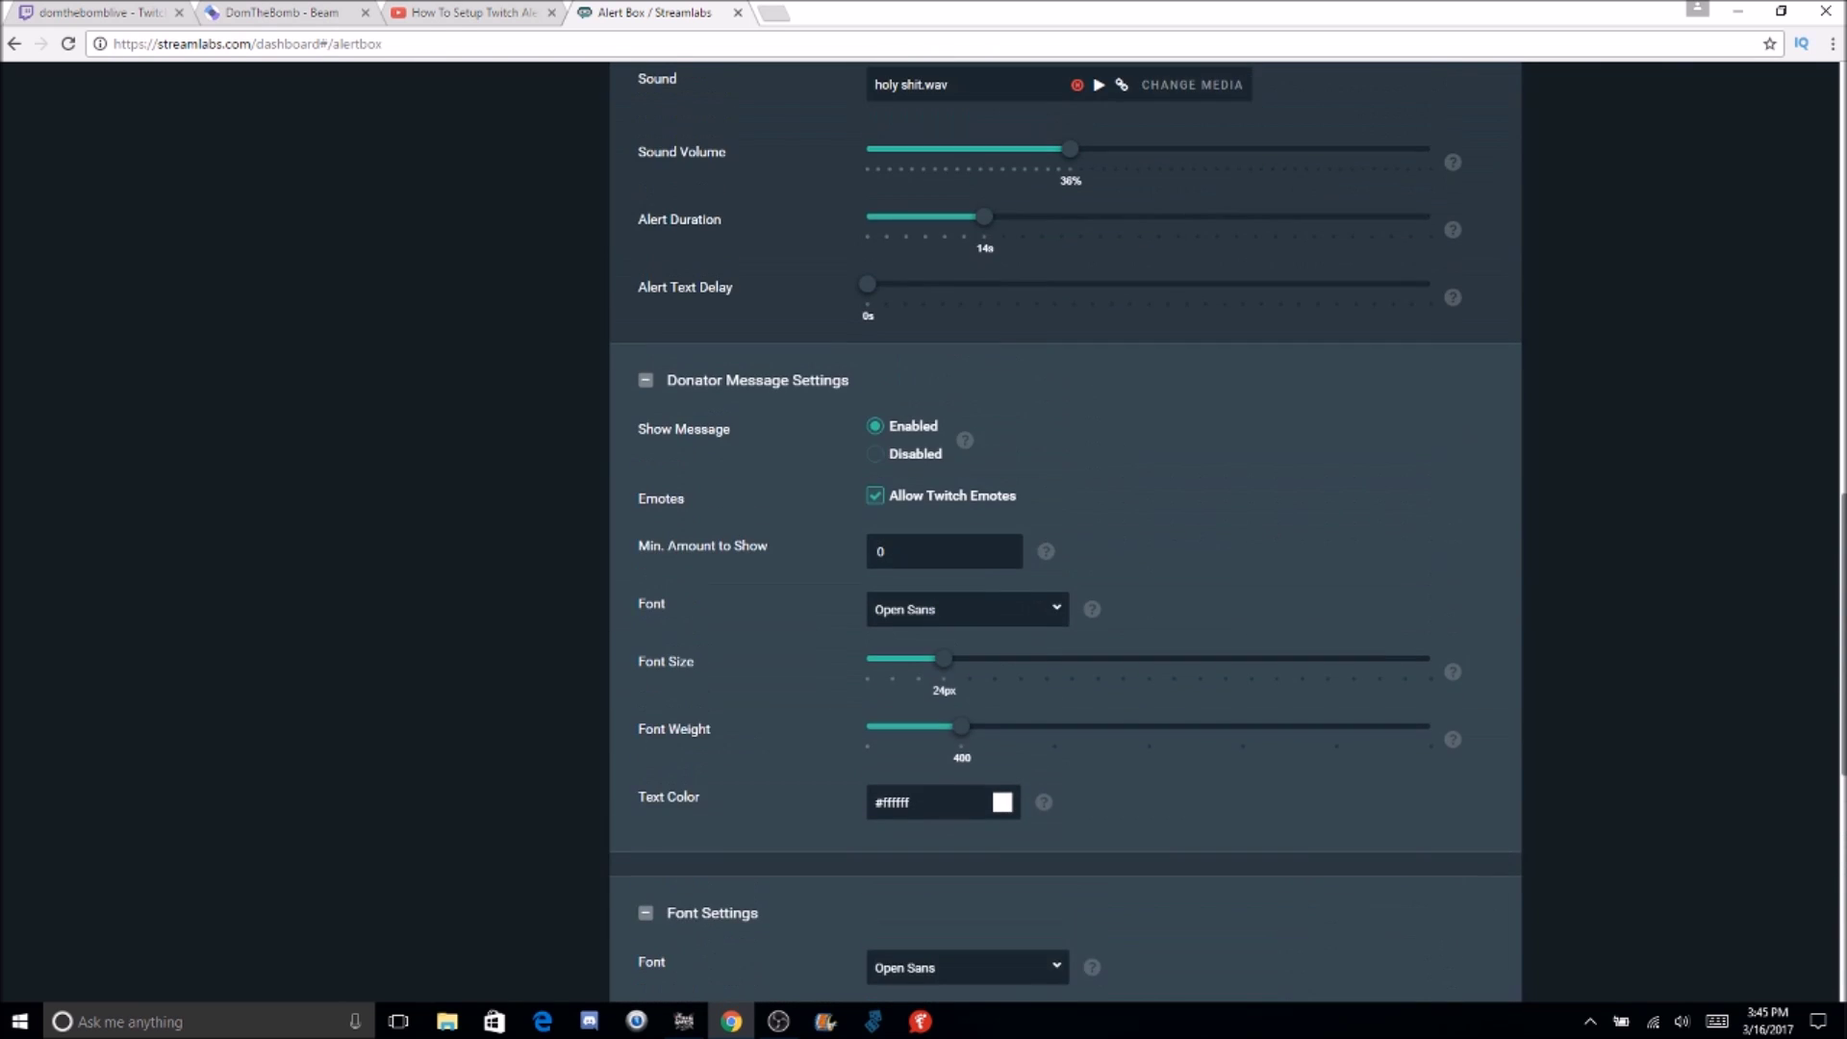
pyautogui.scroll(5, 1809, 422)
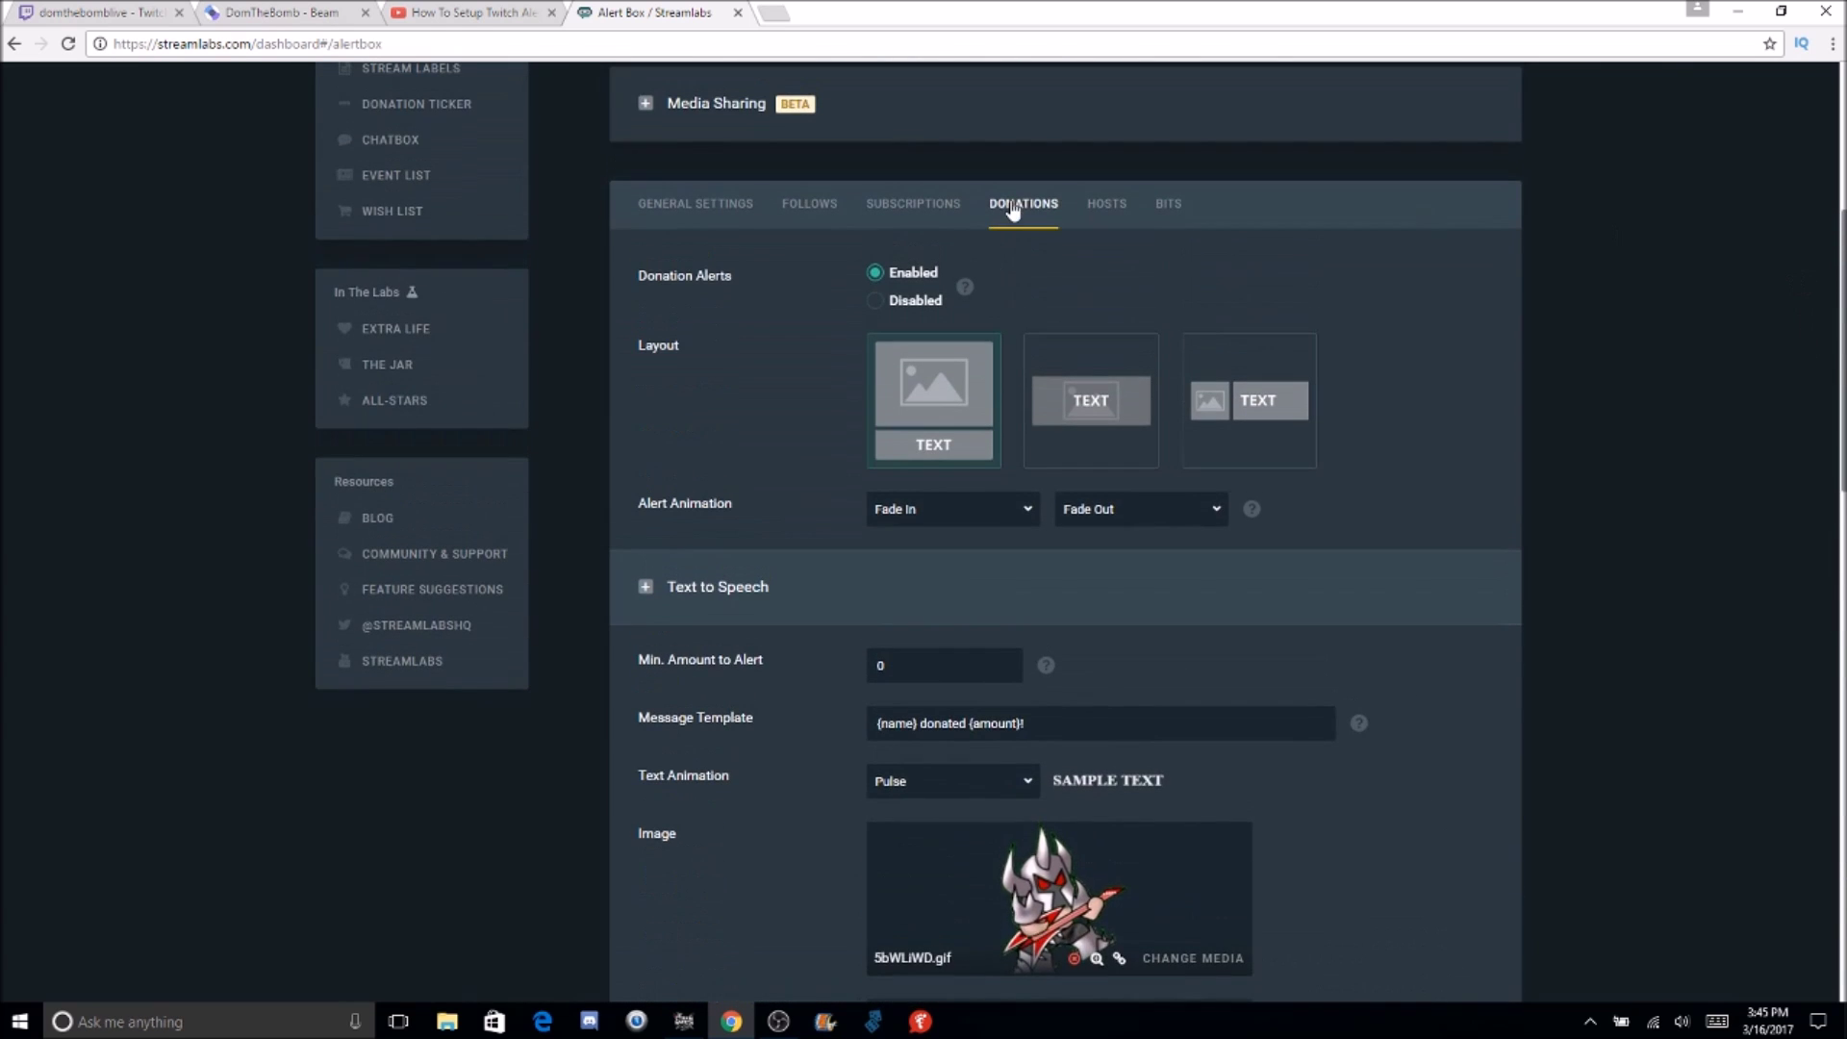
# Cycle through the Hosts, Bits, Subscriptions and Follows tabs, ending on General Settings
pyautogui.click(1089, 203)
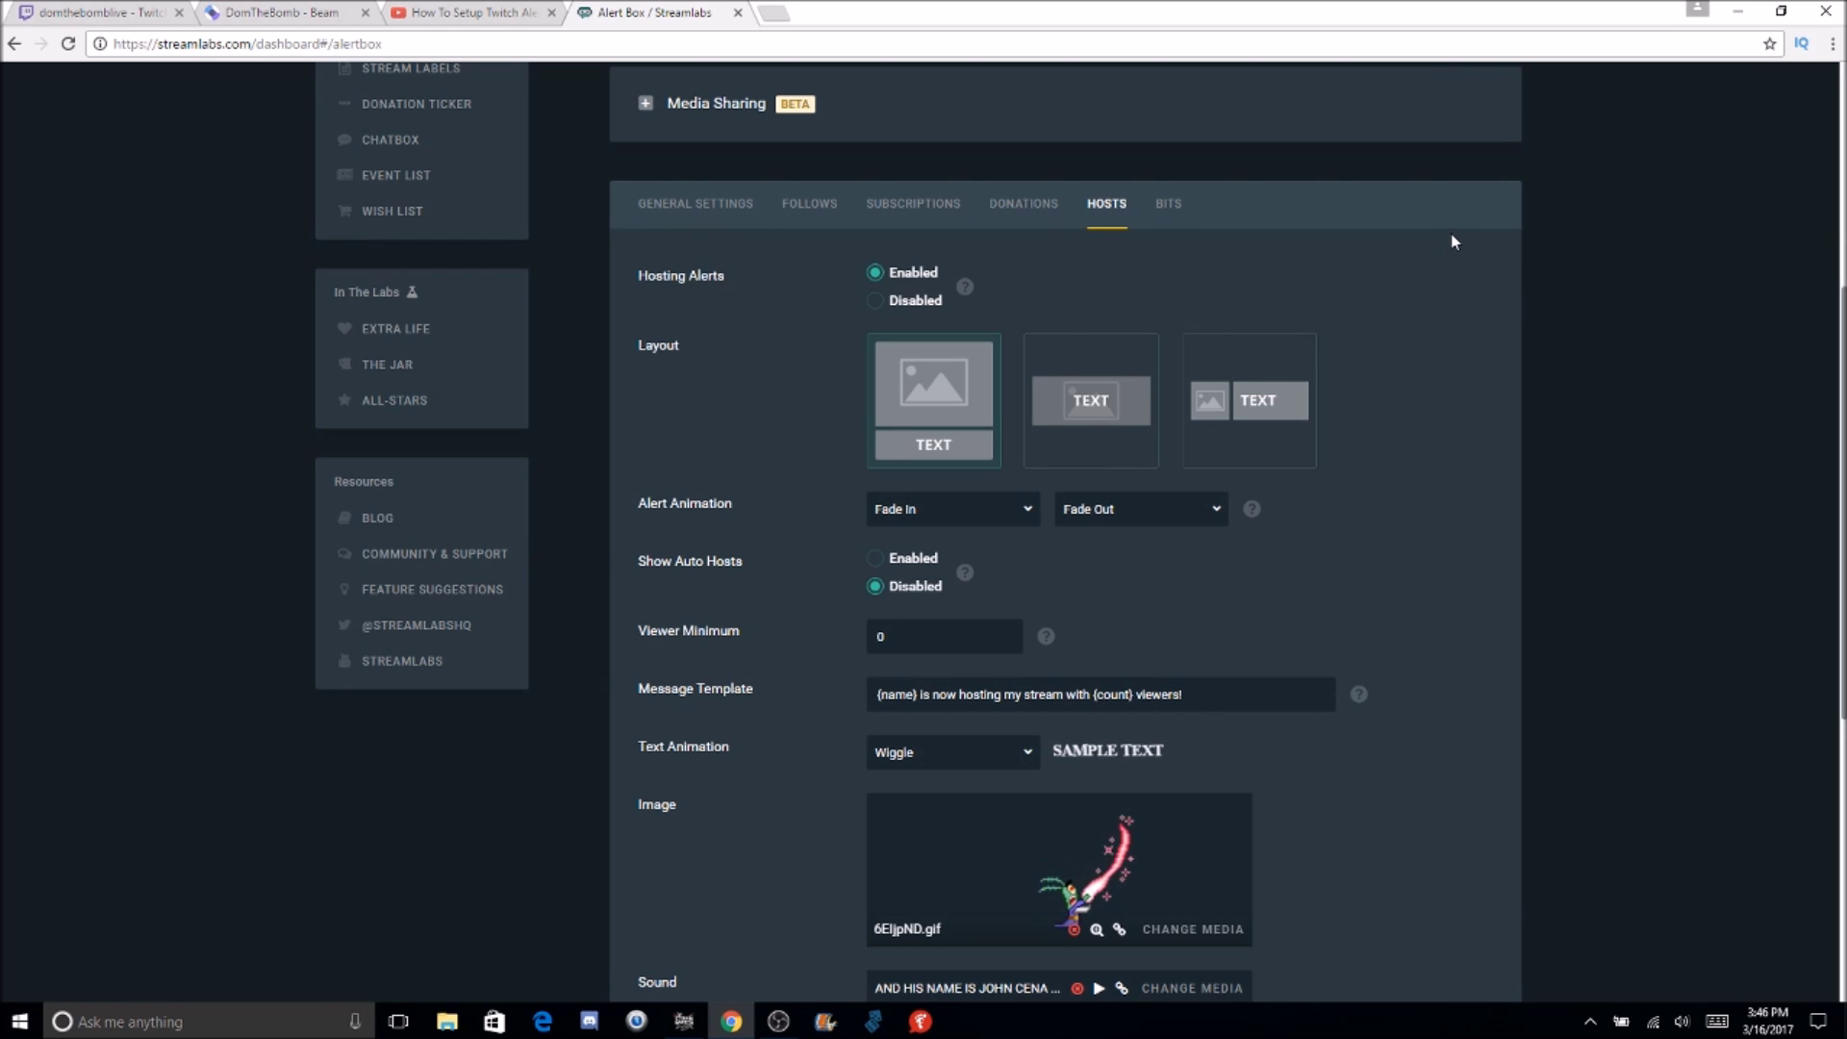
pyautogui.scroll(-2, 1448, 241)
pyautogui.scroll(-4, 1064, 531)
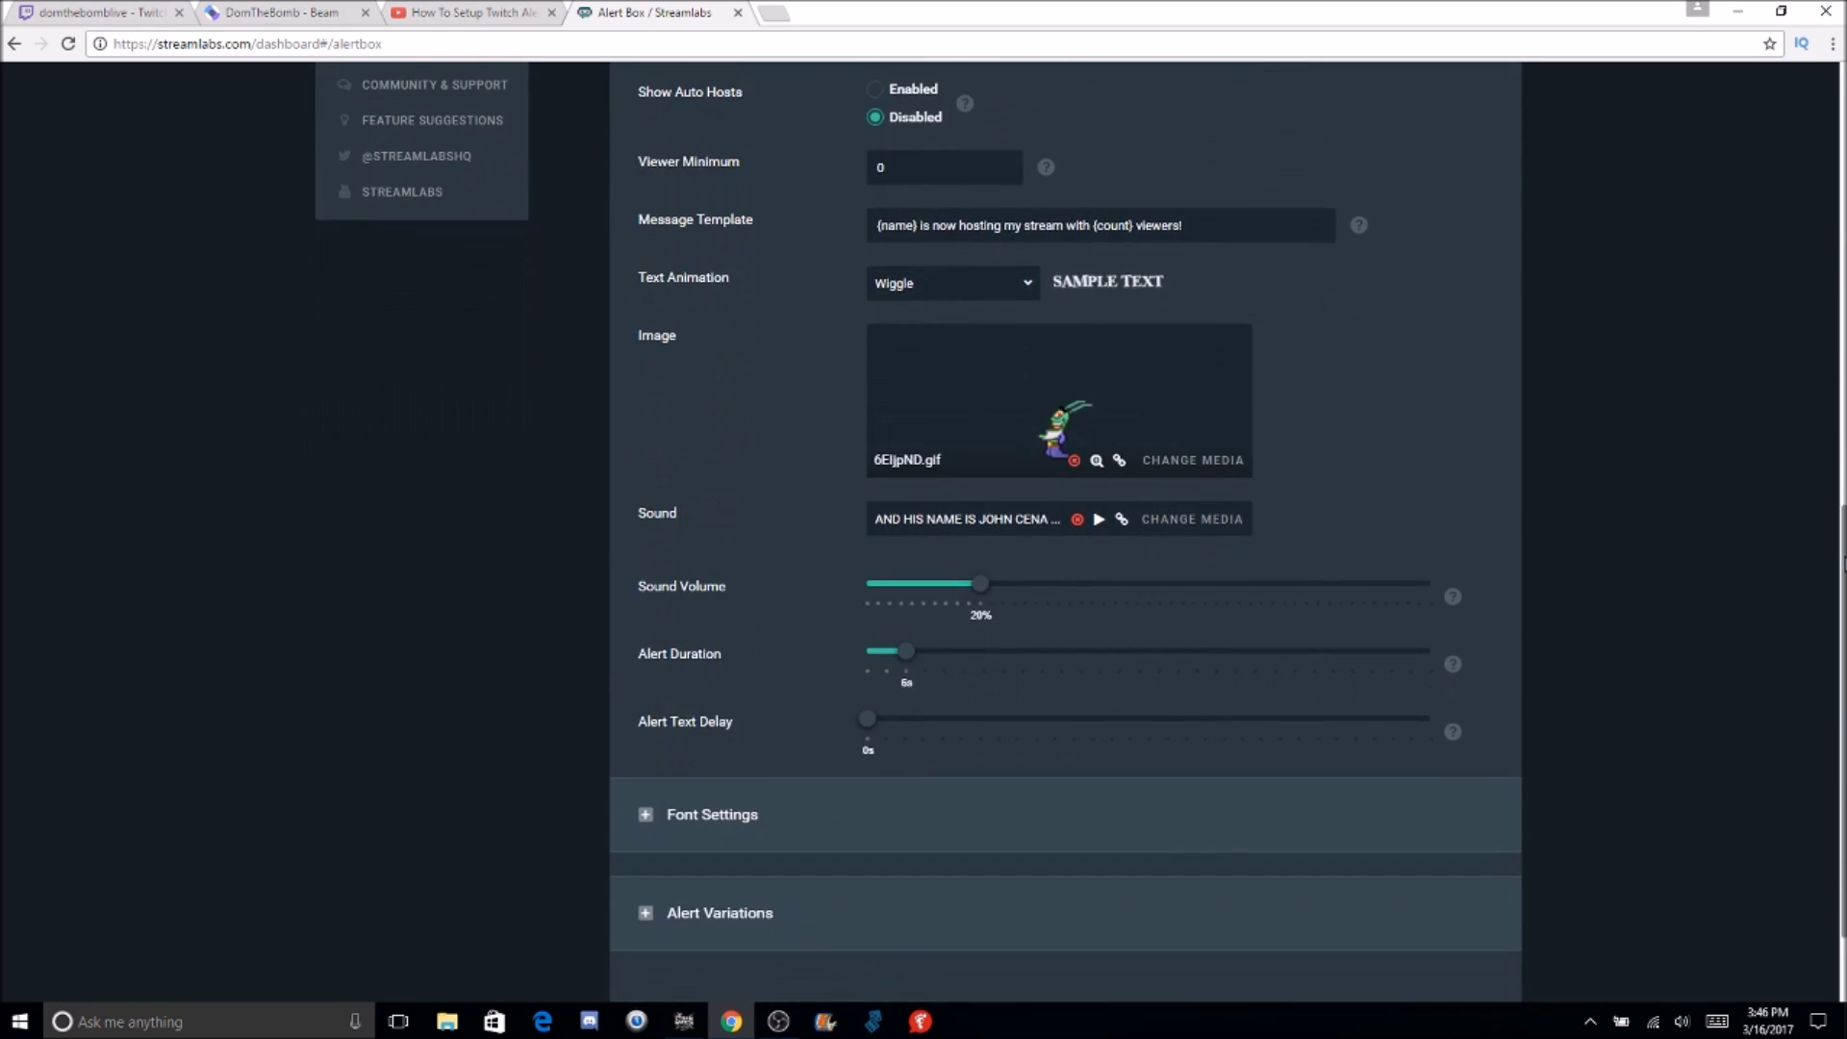
pyautogui.moveTo(1844, 566); pyautogui.dragTo(1835, 286)
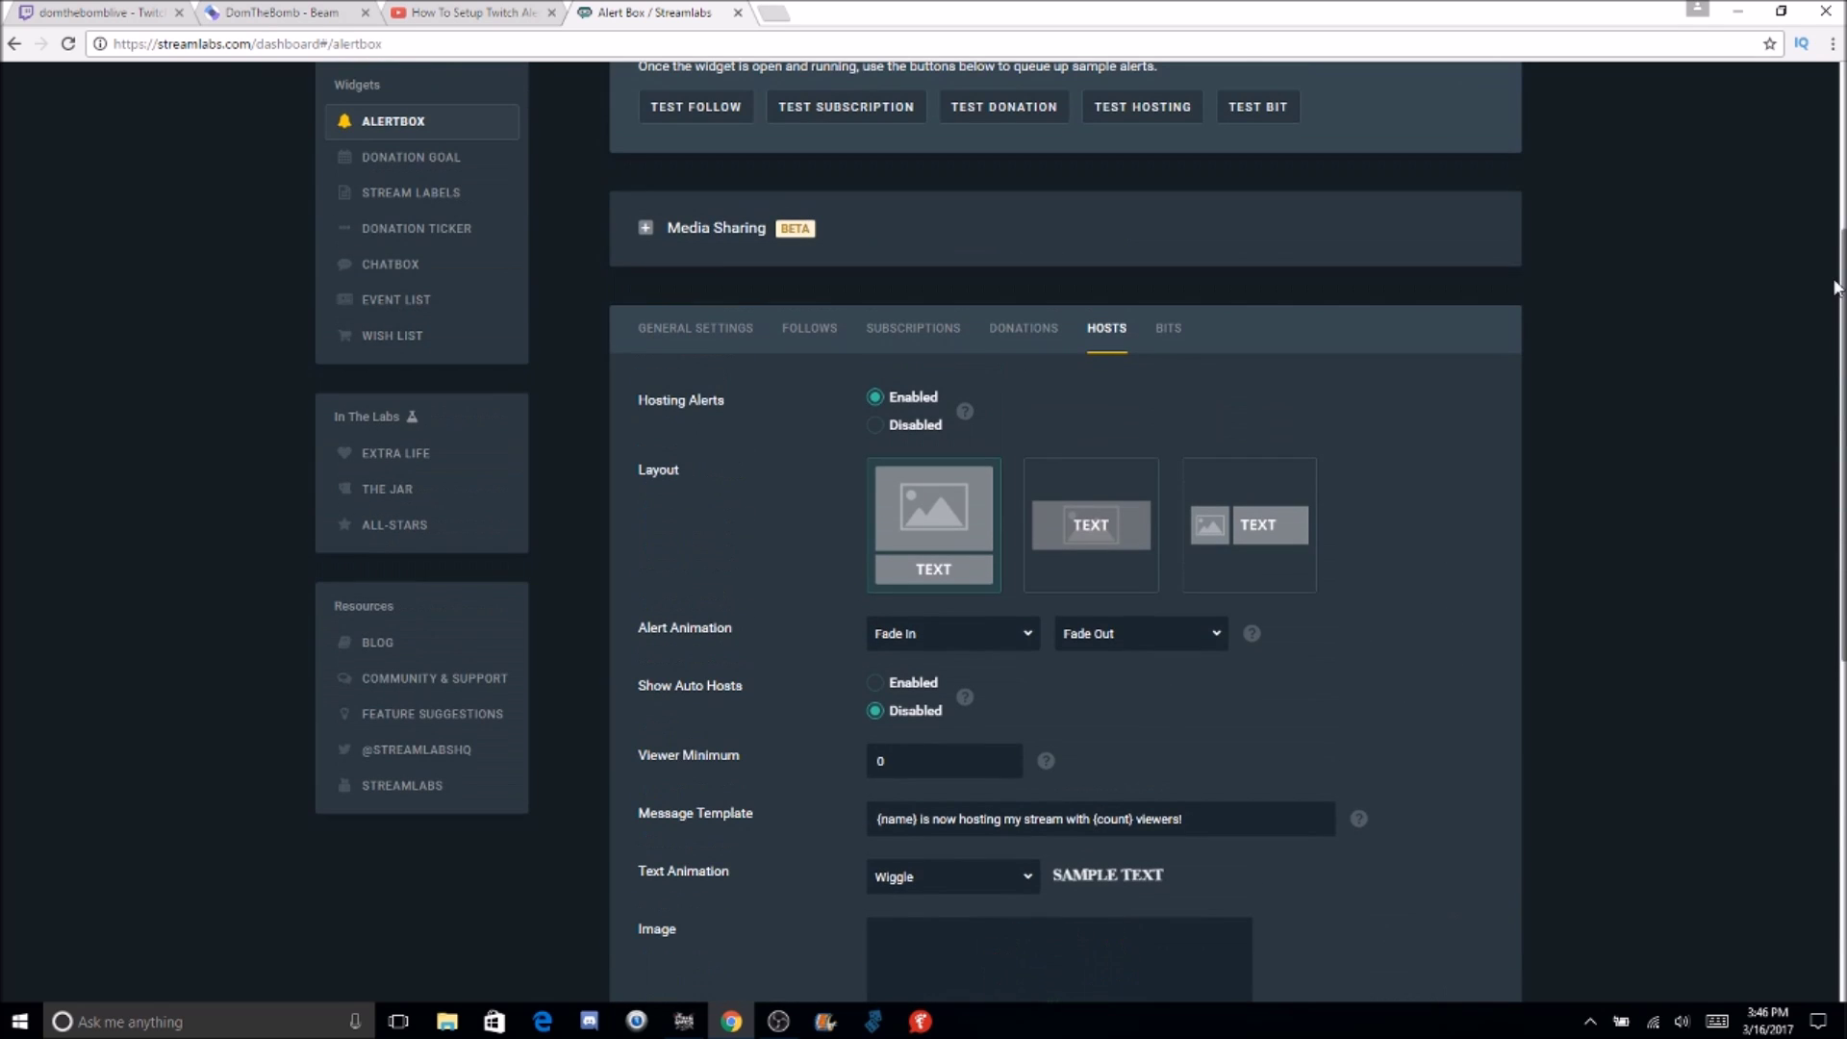
pyautogui.click(1175, 332)
pyautogui.click(905, 331)
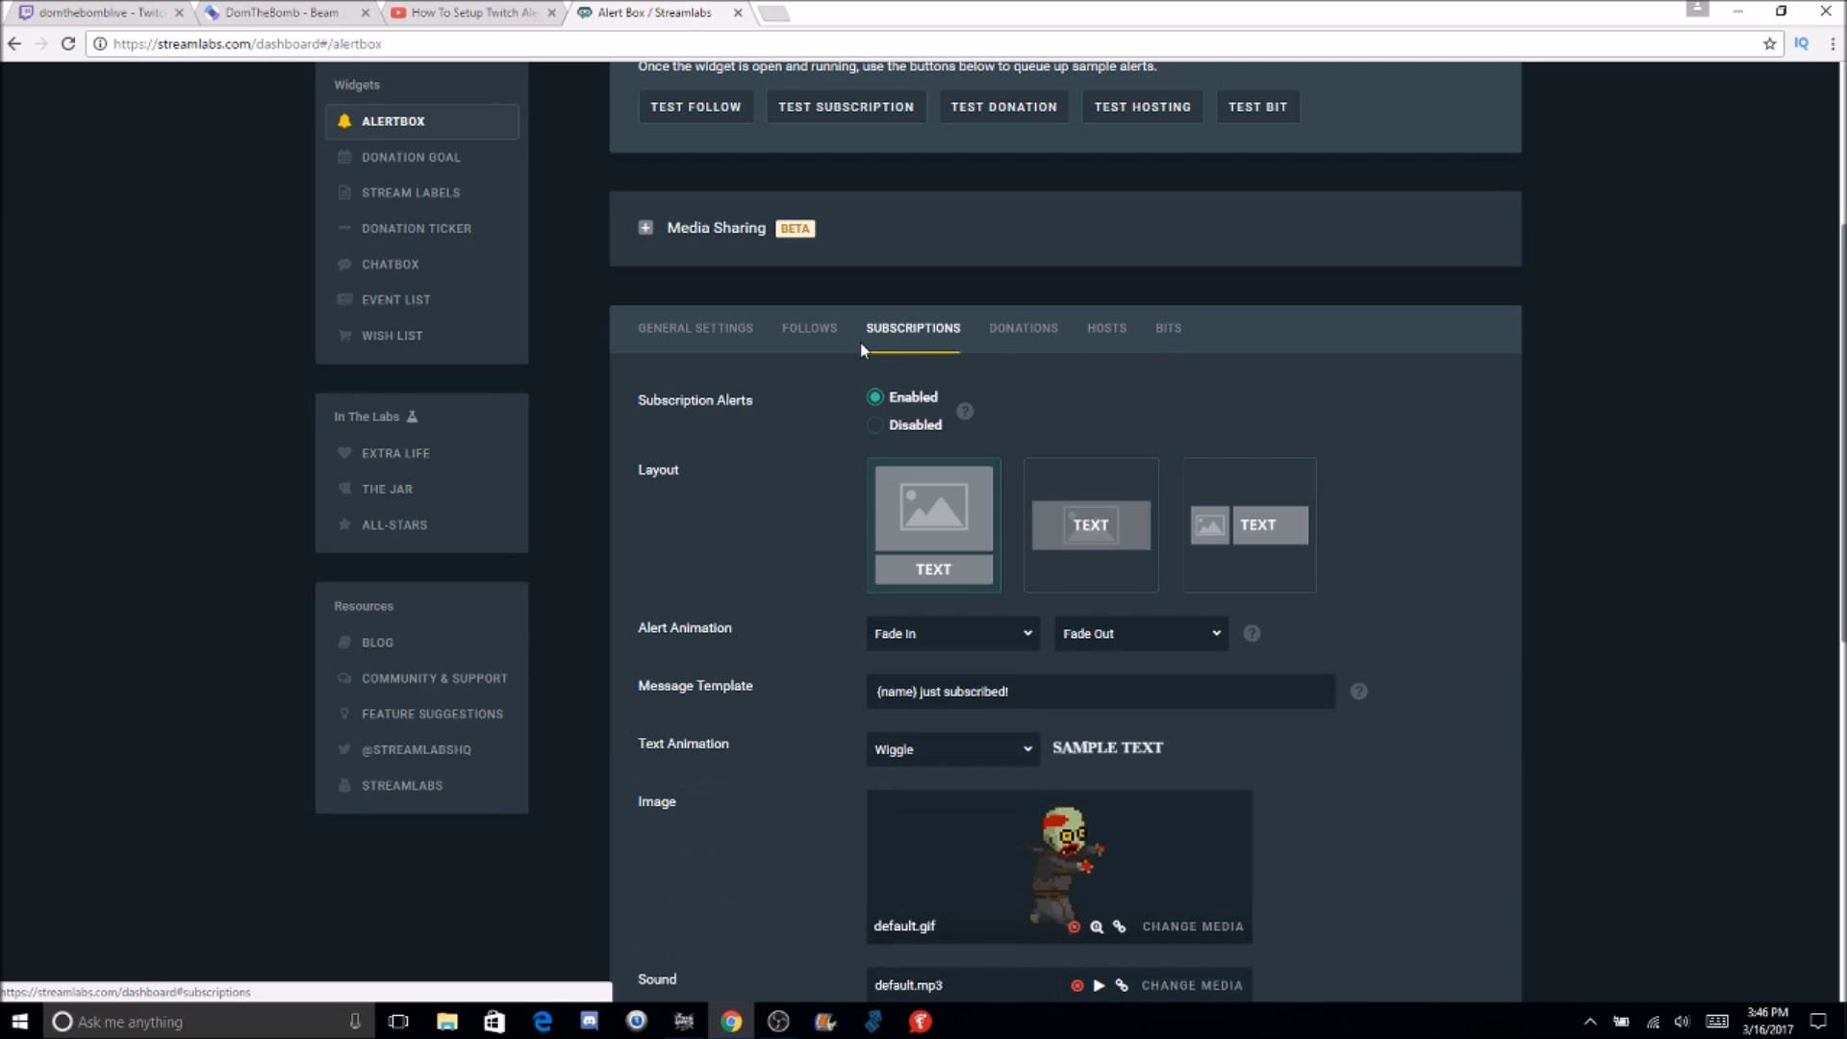
pyautogui.click(809, 331)
pyautogui.click(736, 346)
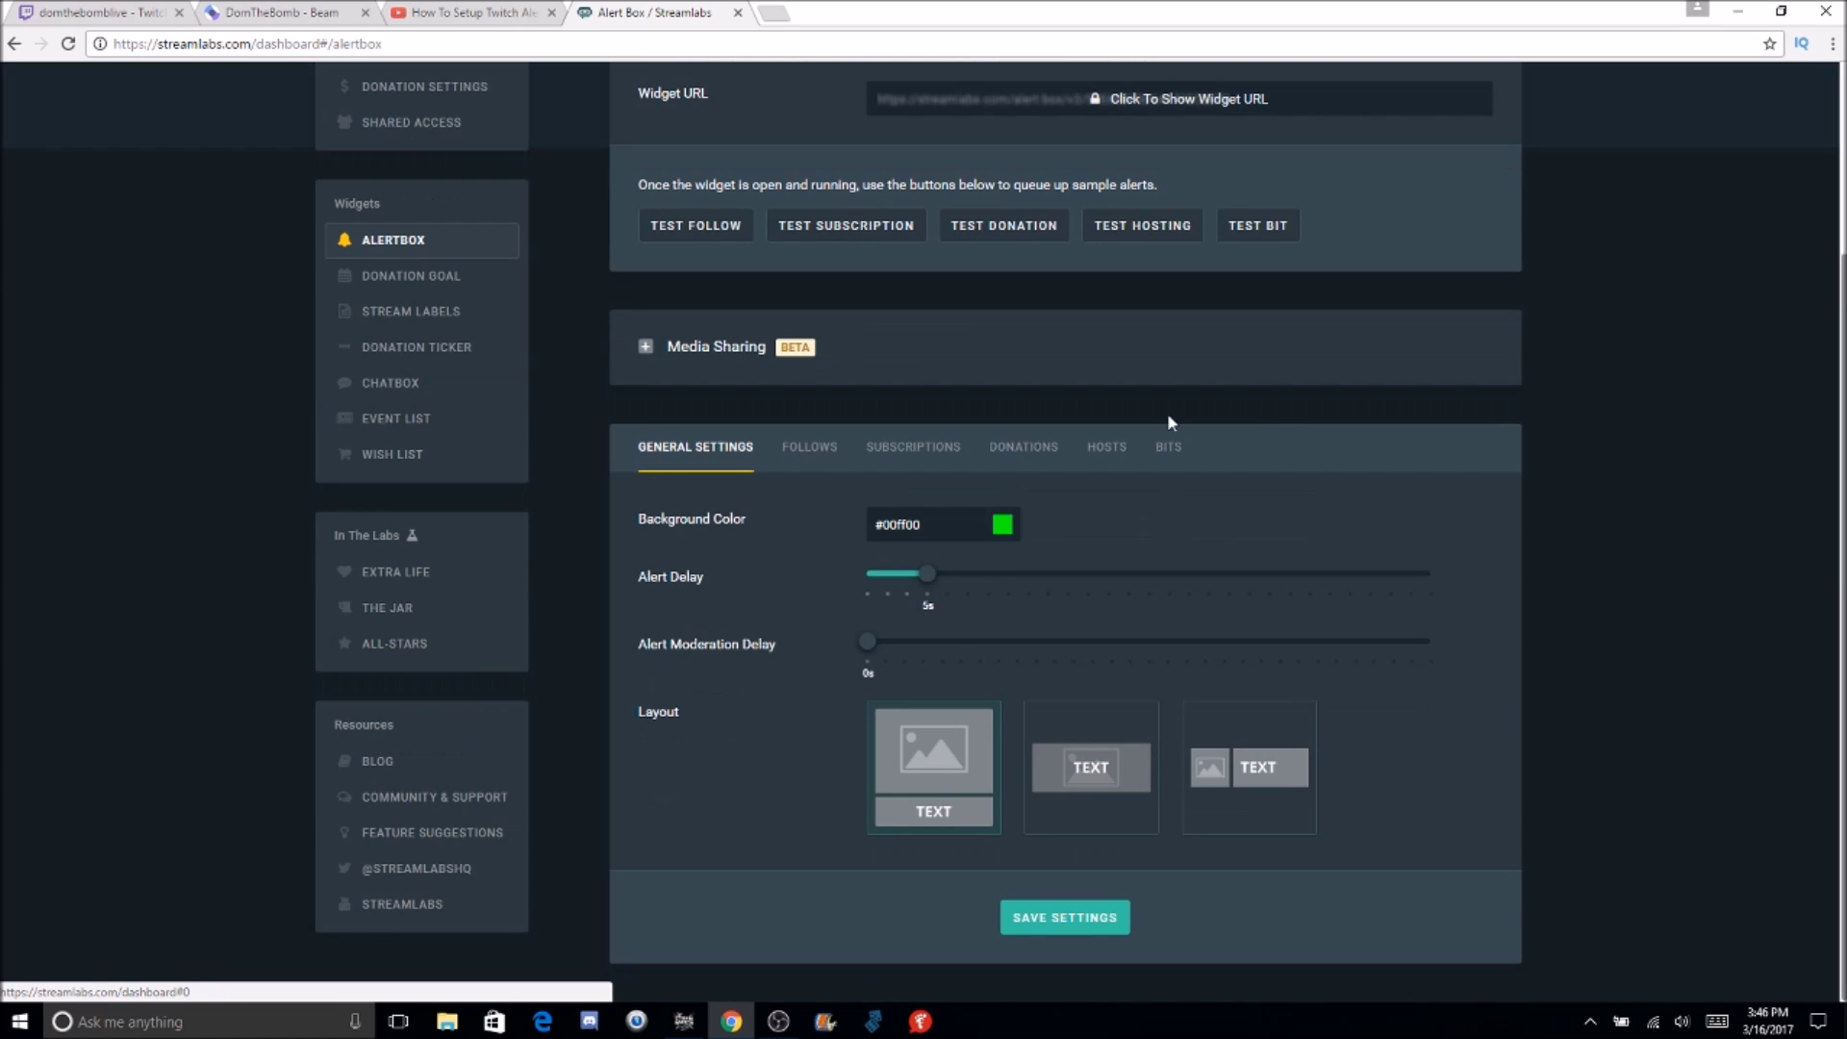
pyautogui.scroll(3, 1288, 430)
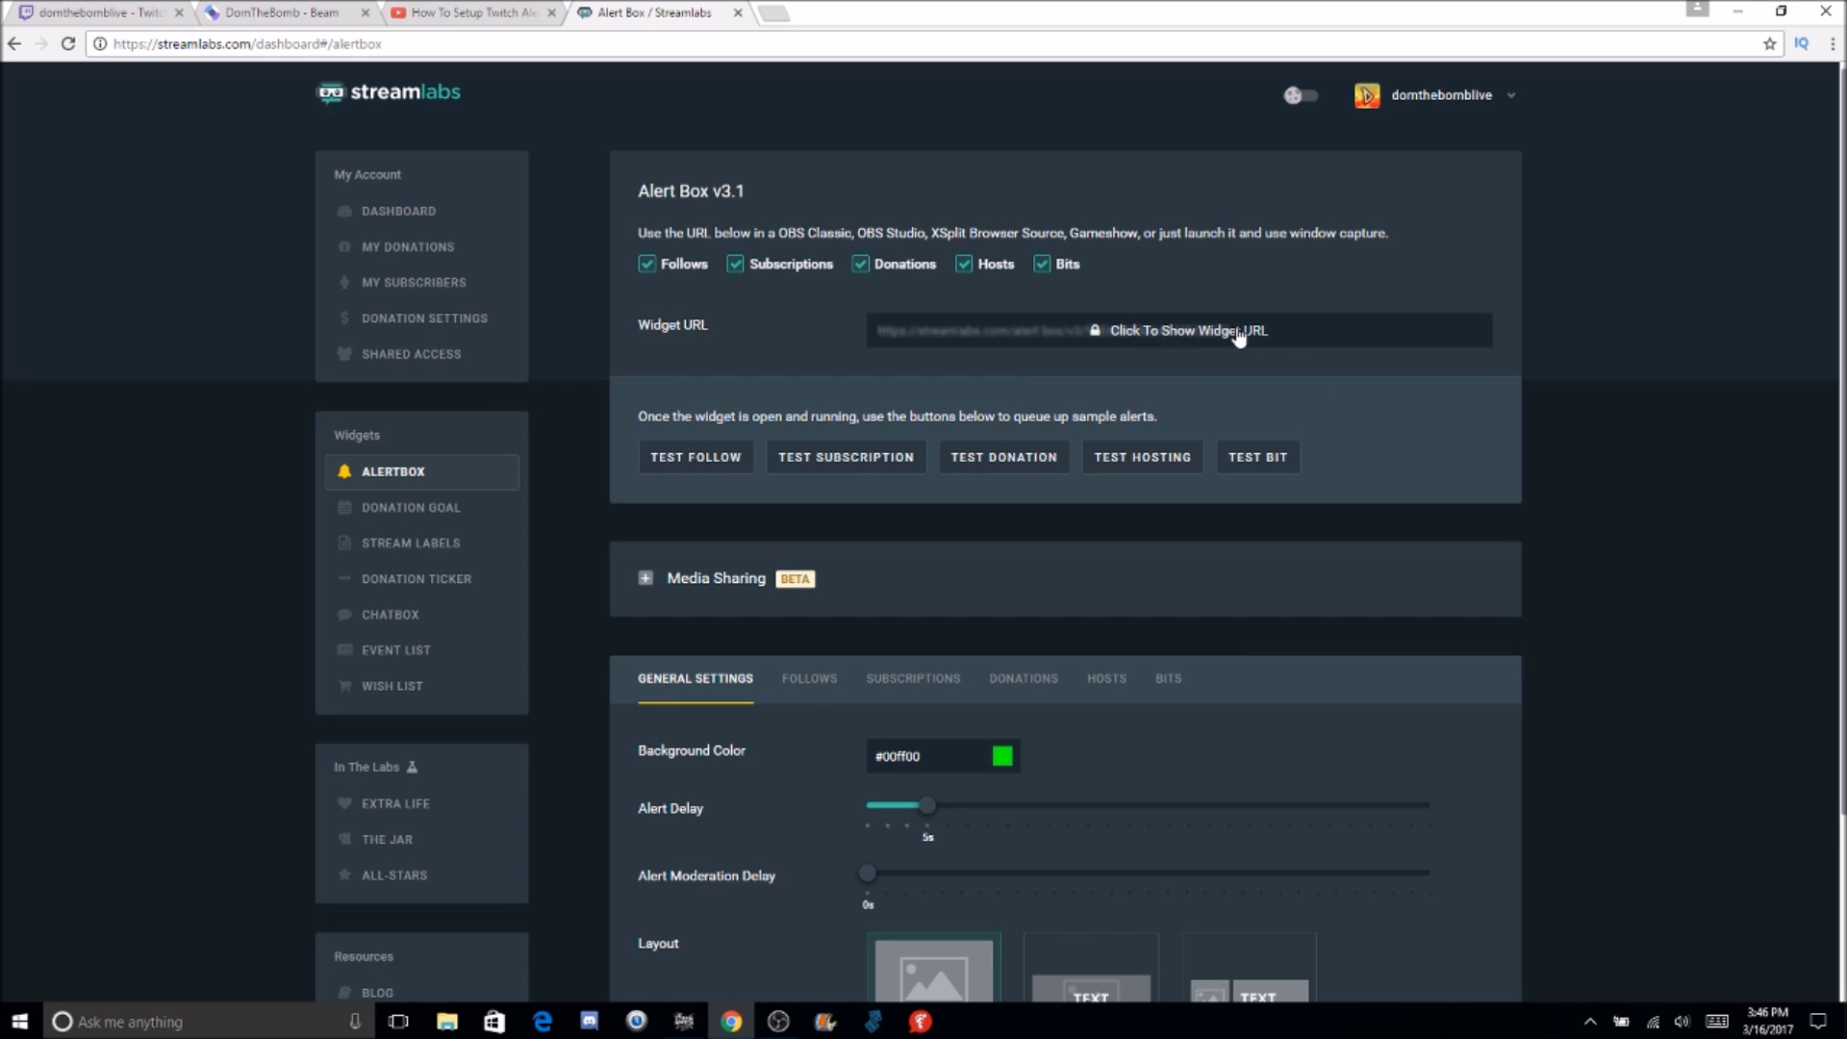
# Bring OBS Studio forward showing its Alerts and Donation Goal sources, then open Donation Goal
pyautogui.click(796, 1031)
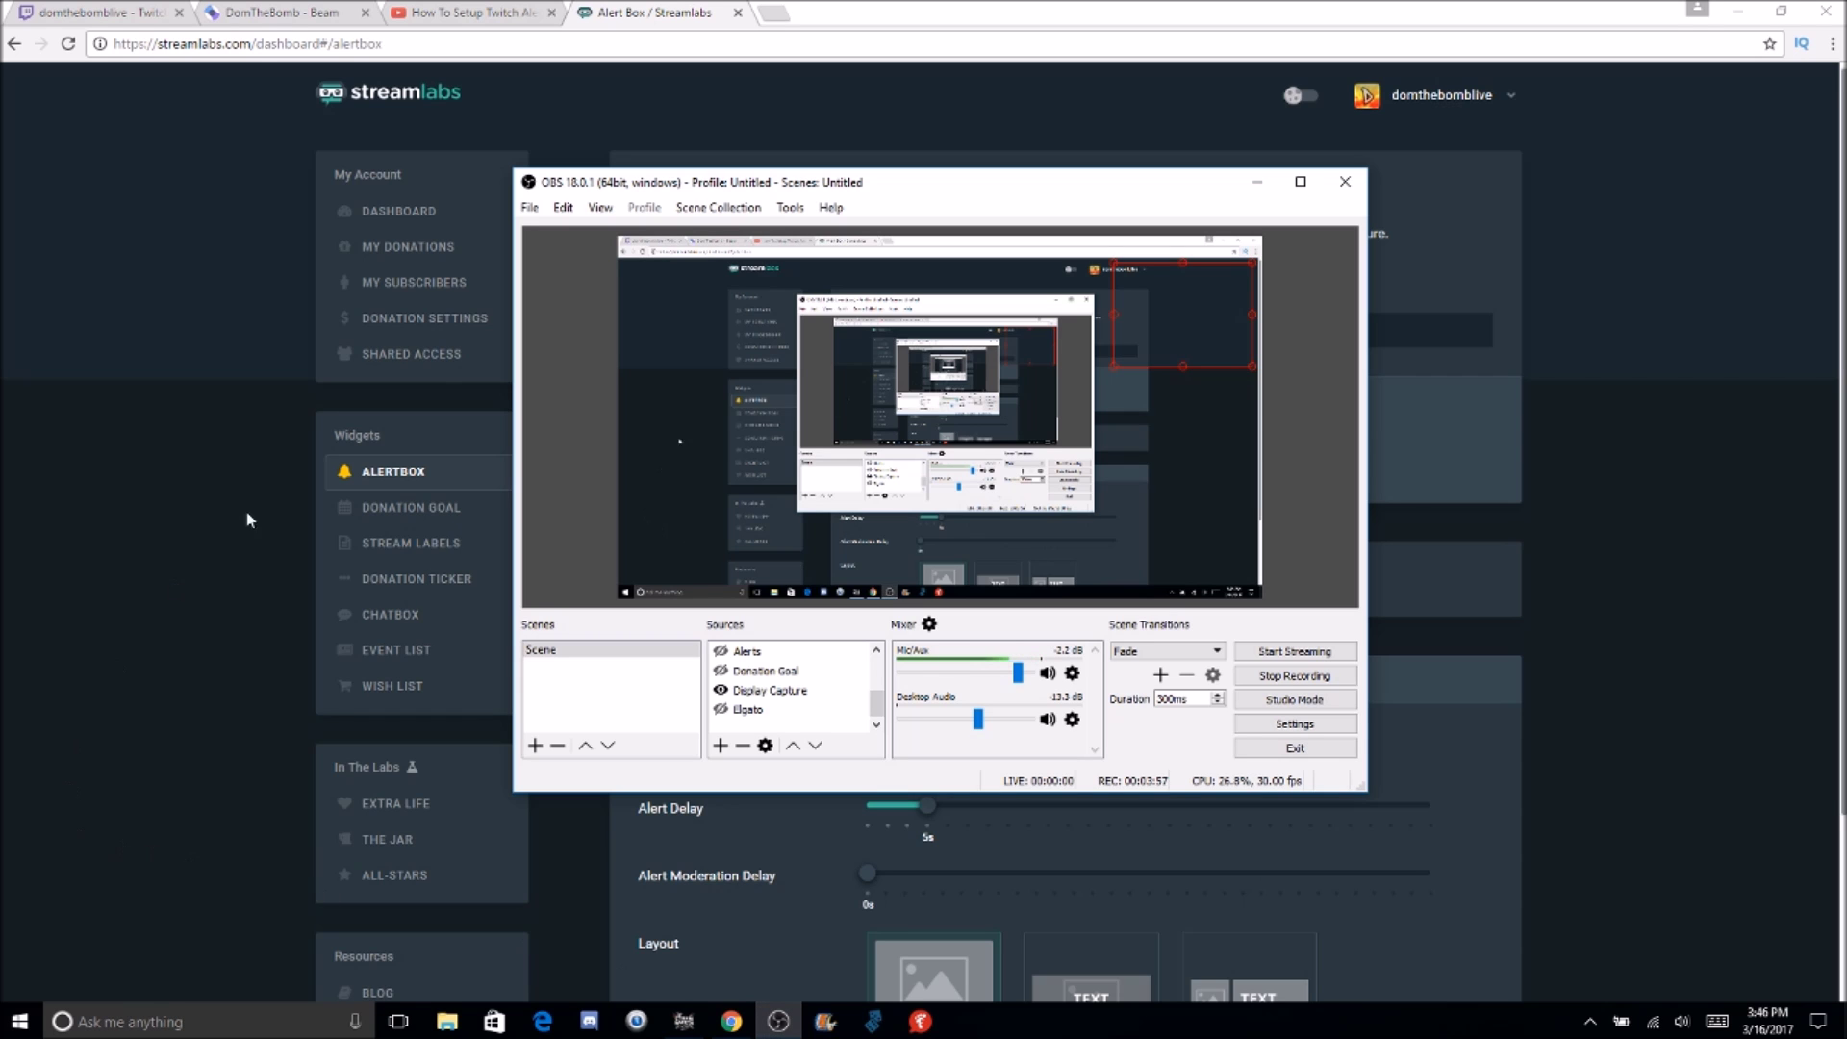
pyautogui.click(402, 521)
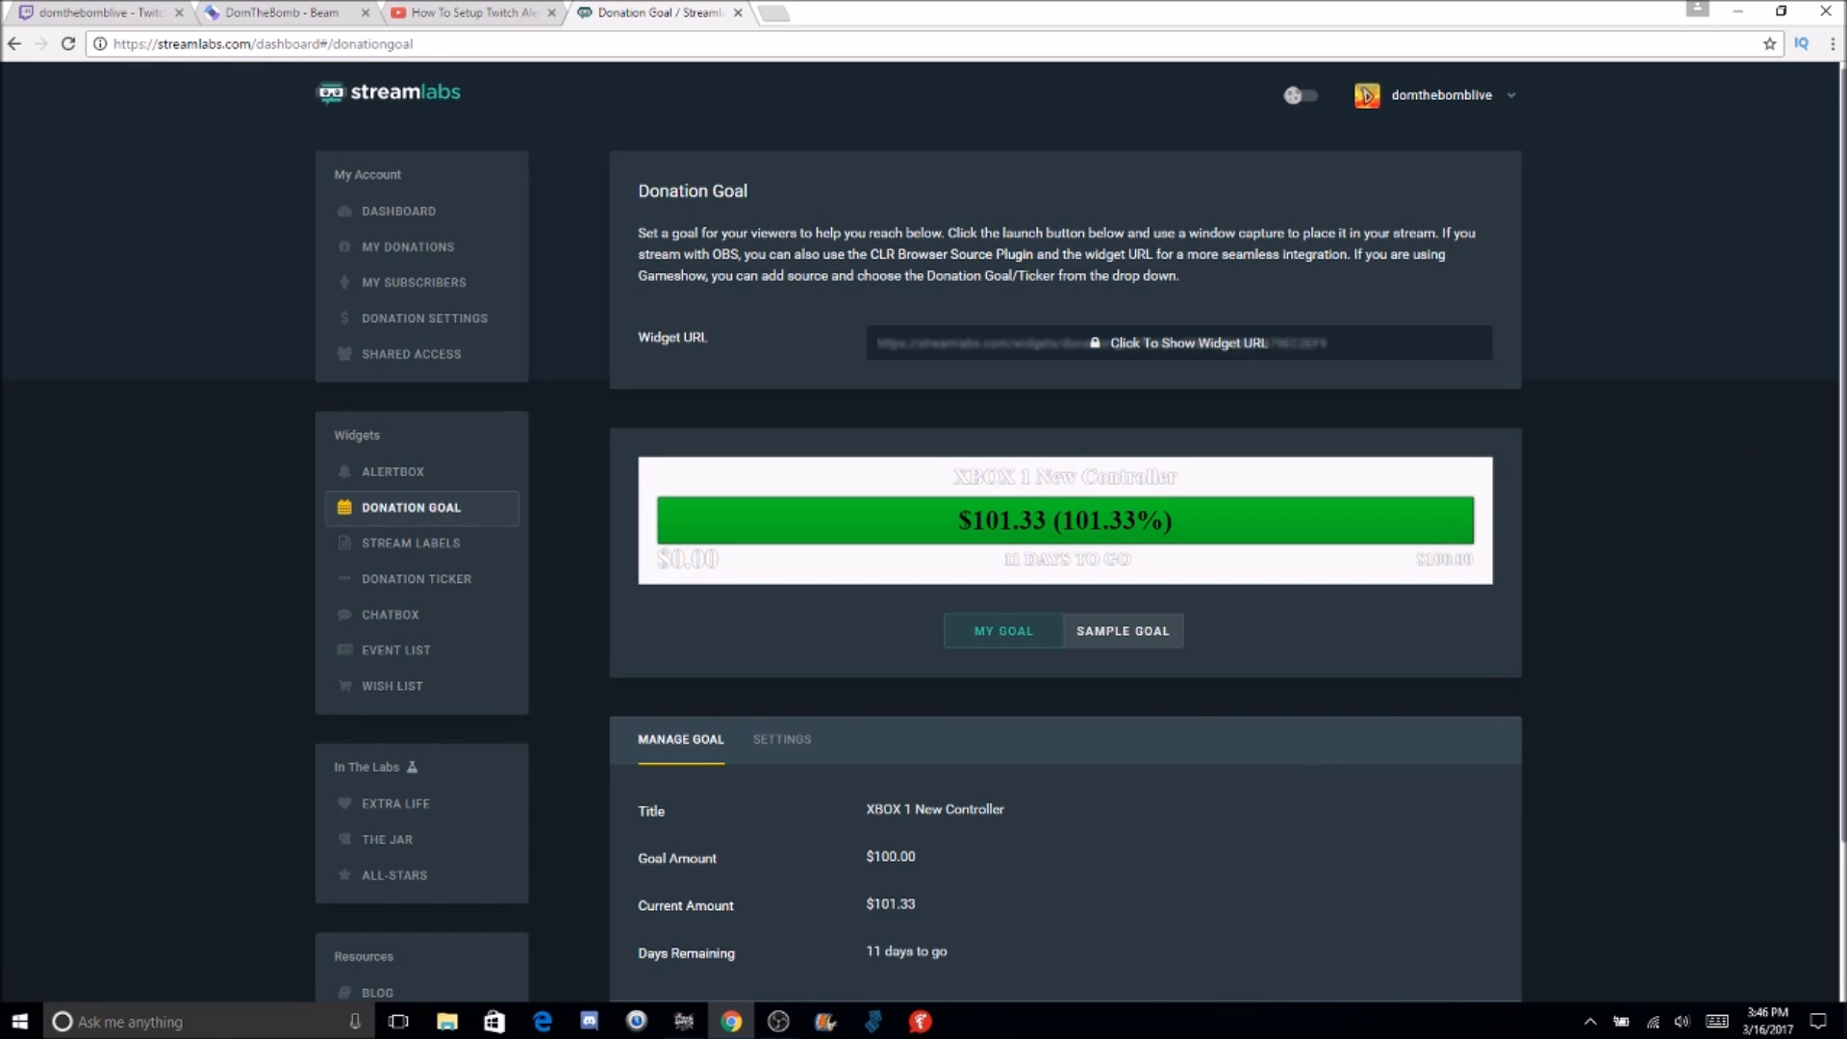
# End the XBOX 1 New Controller goal and start an 'Outlast 2' $30.00 goal ending 04/26/2017
pyautogui.scroll(-2, 1016, 525)
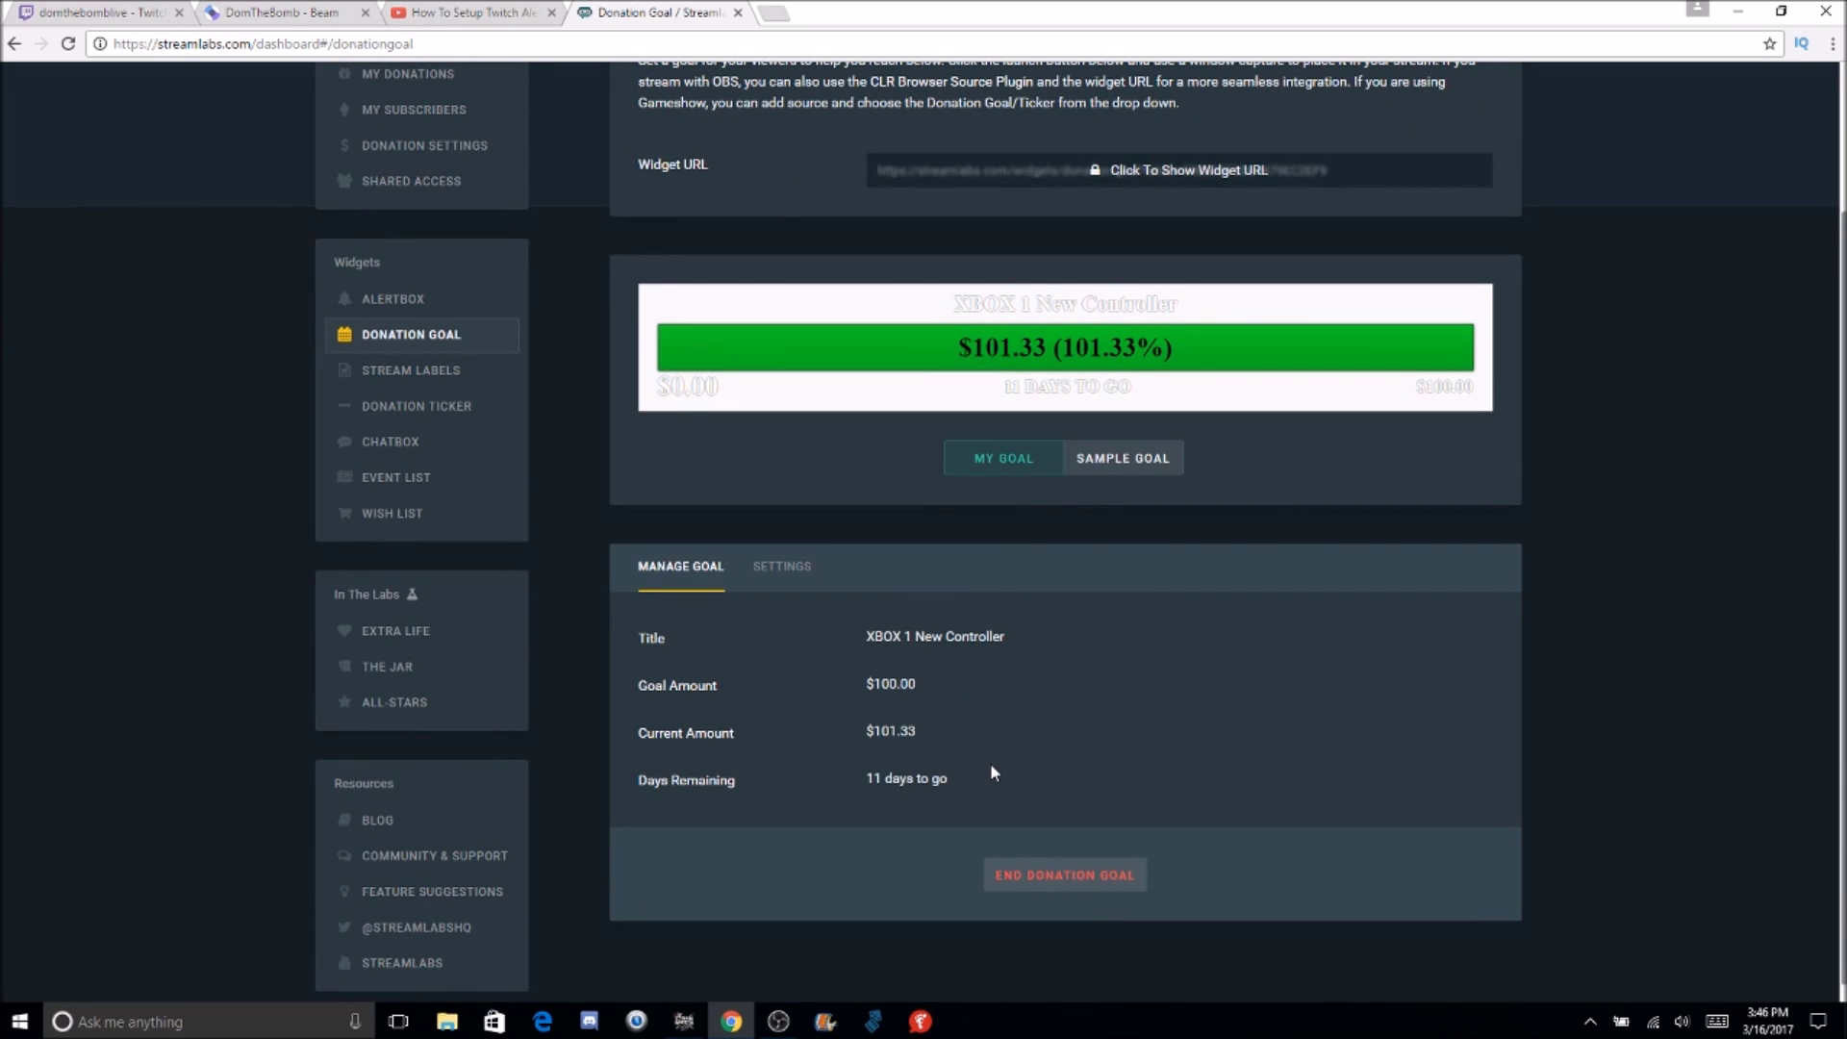
pyautogui.click(1031, 872)
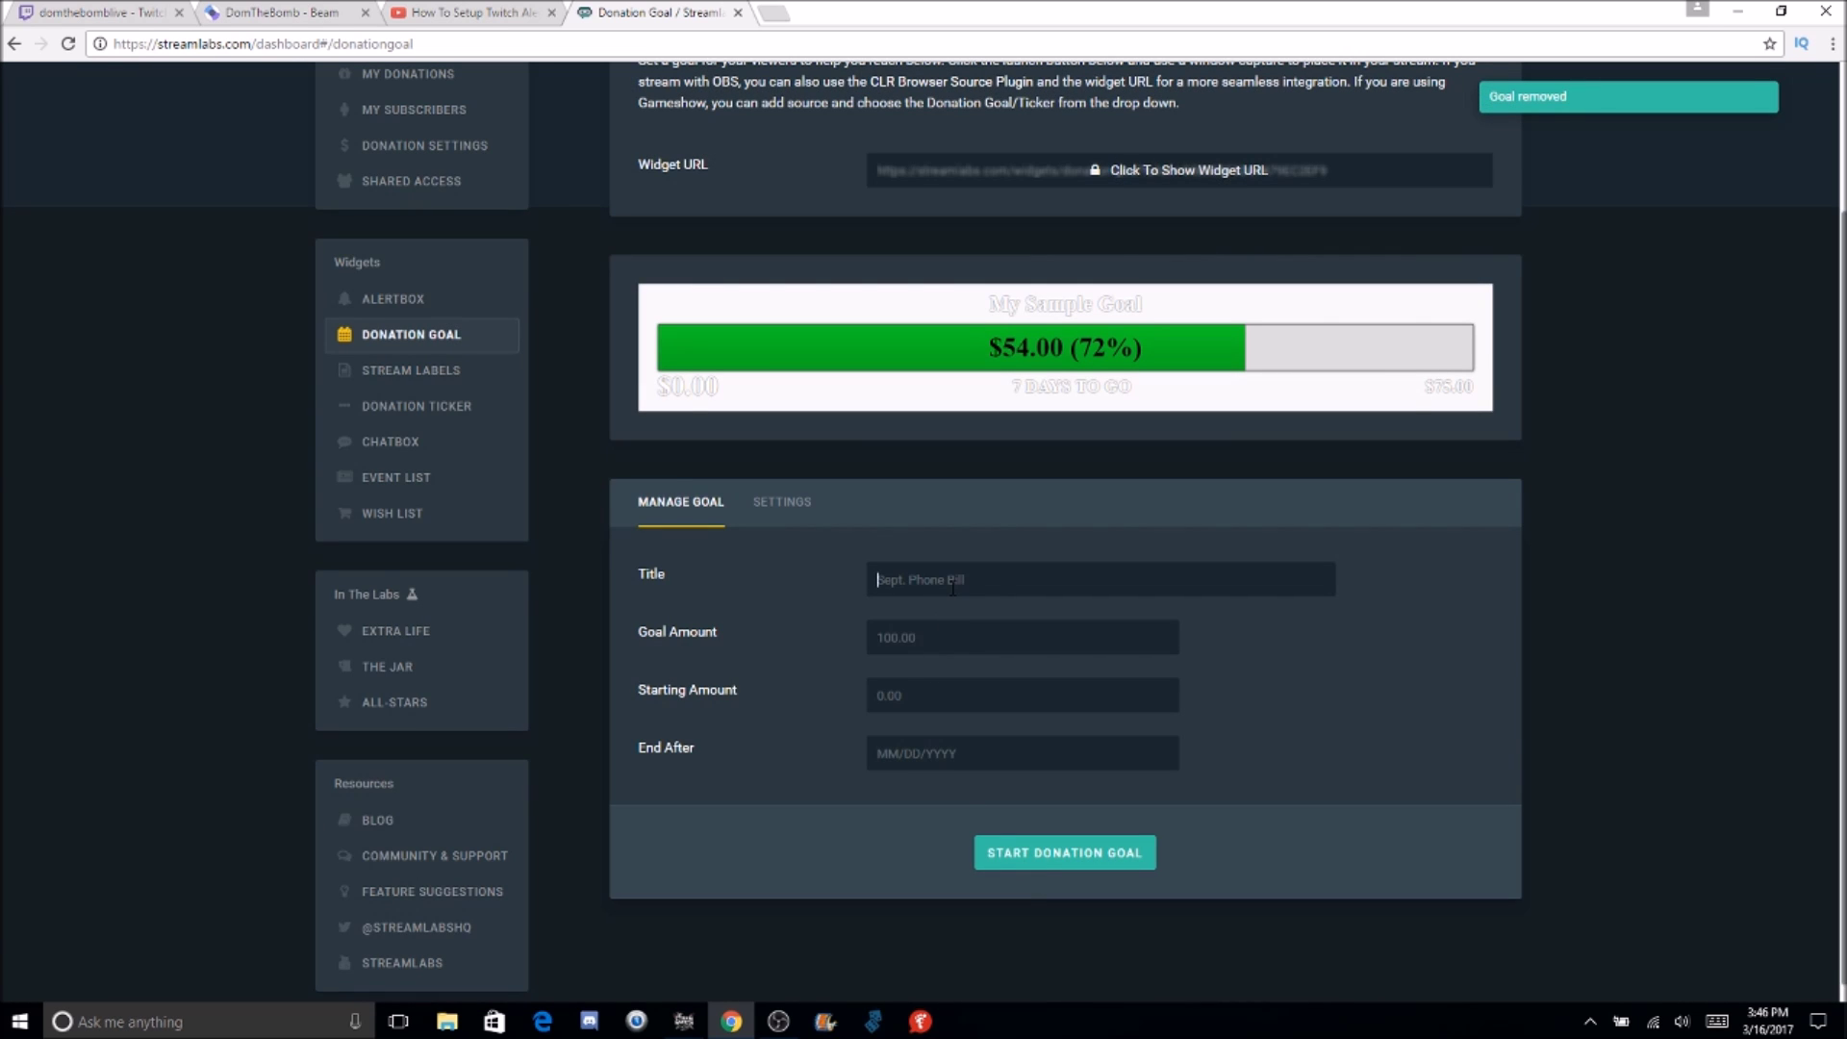
pyautogui.click(953, 587)
pyautogui.write('Outlast 2')
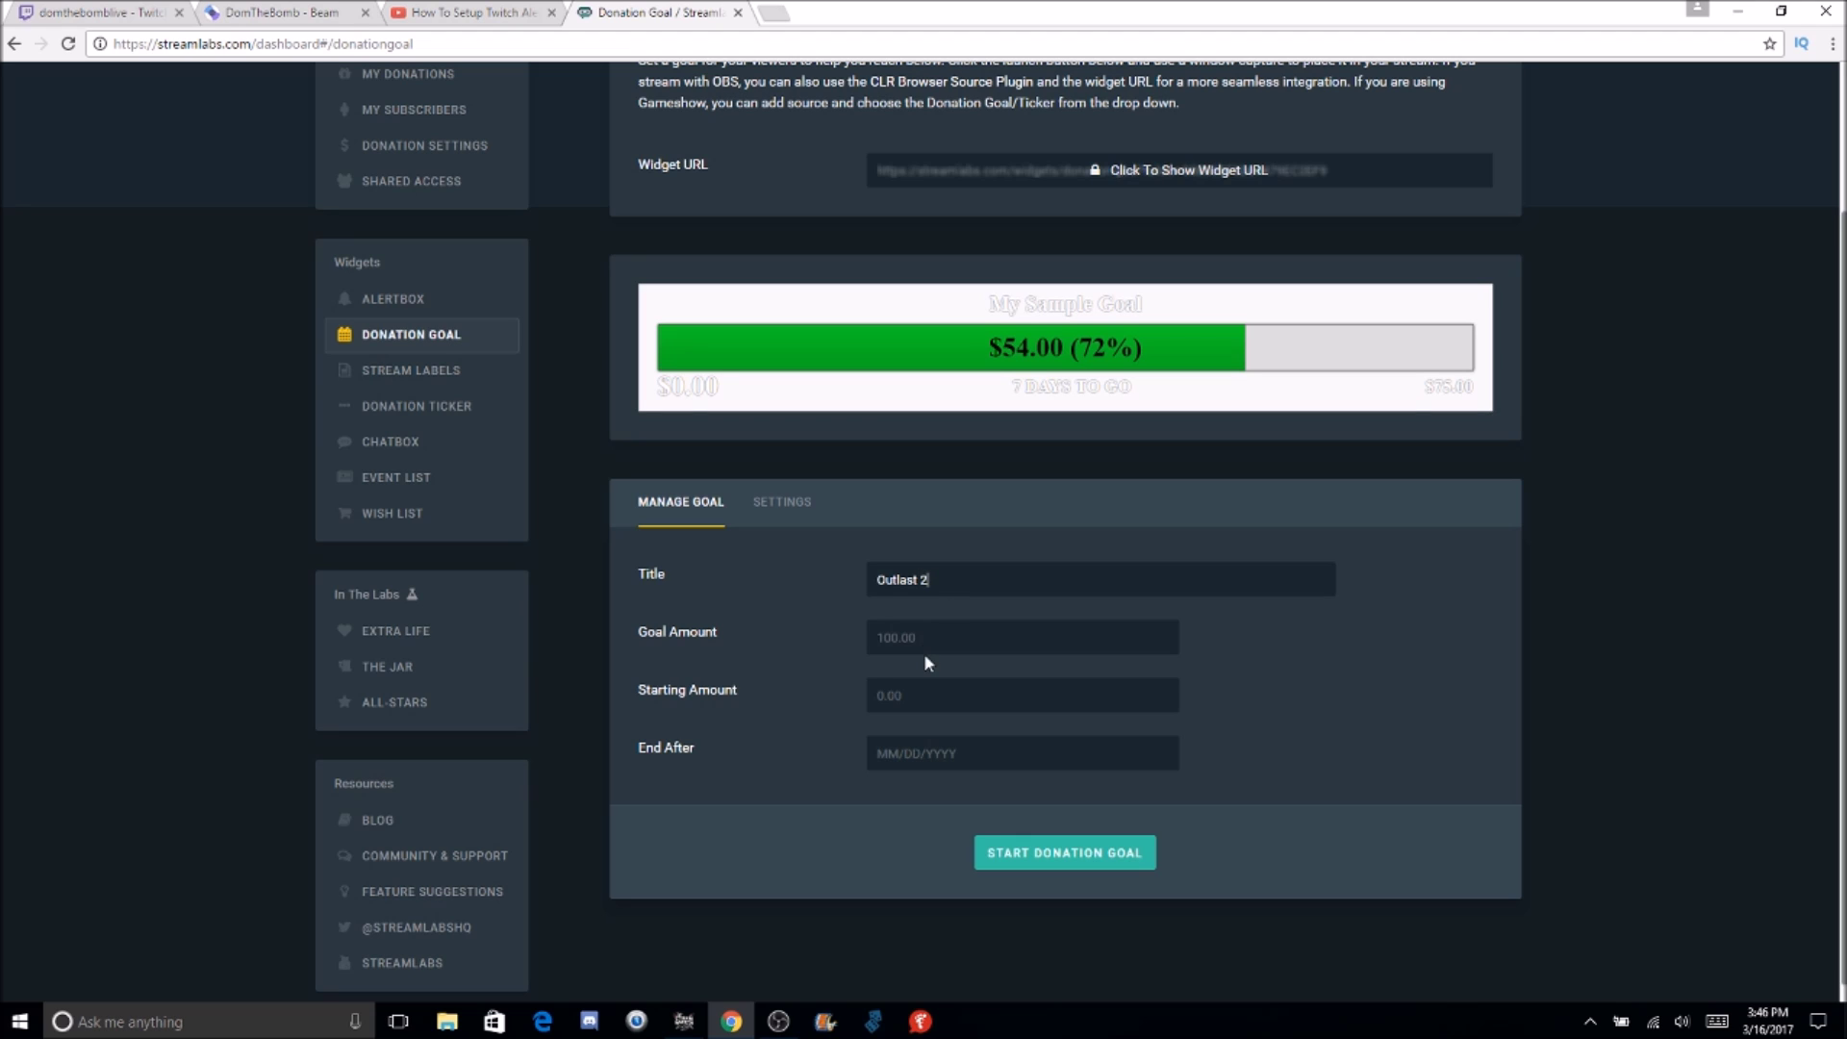
pyautogui.write('30')
pyautogui.write('.00')
pyautogui.write('0.00')
pyautogui.write('4/26/17')
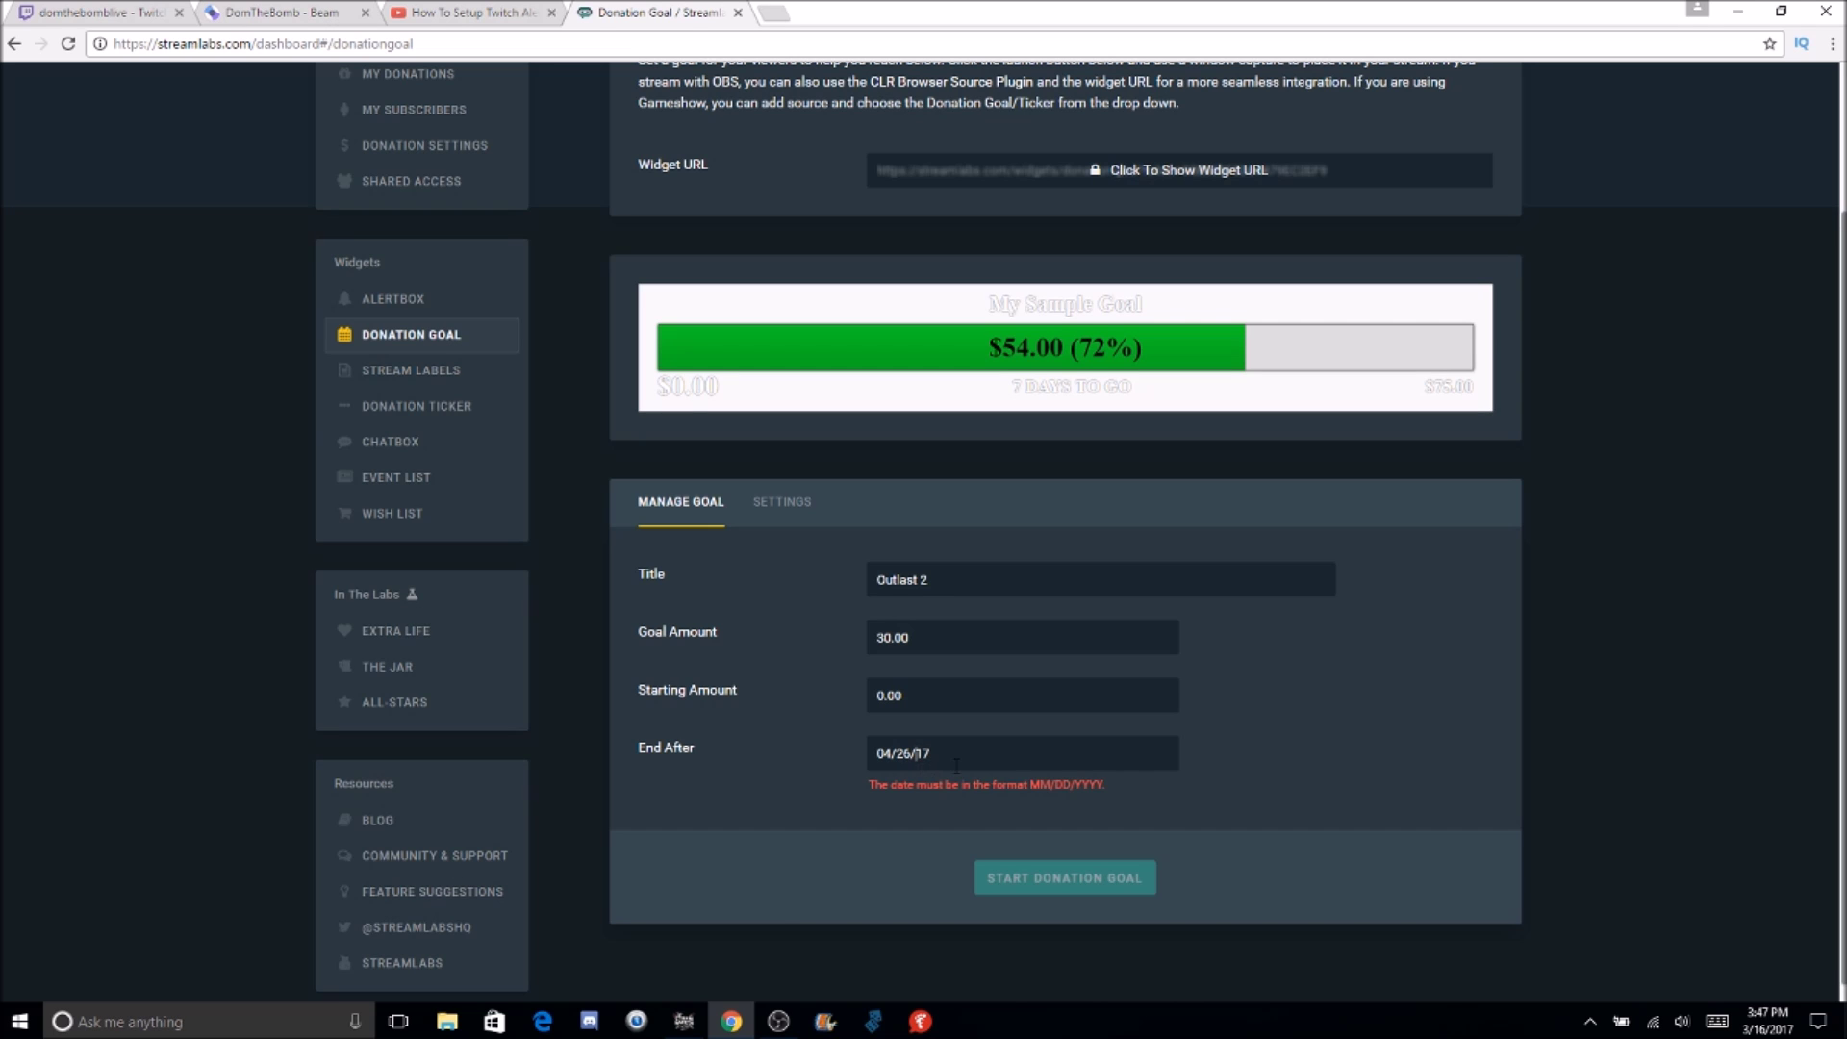
pyautogui.click(1012, 865)
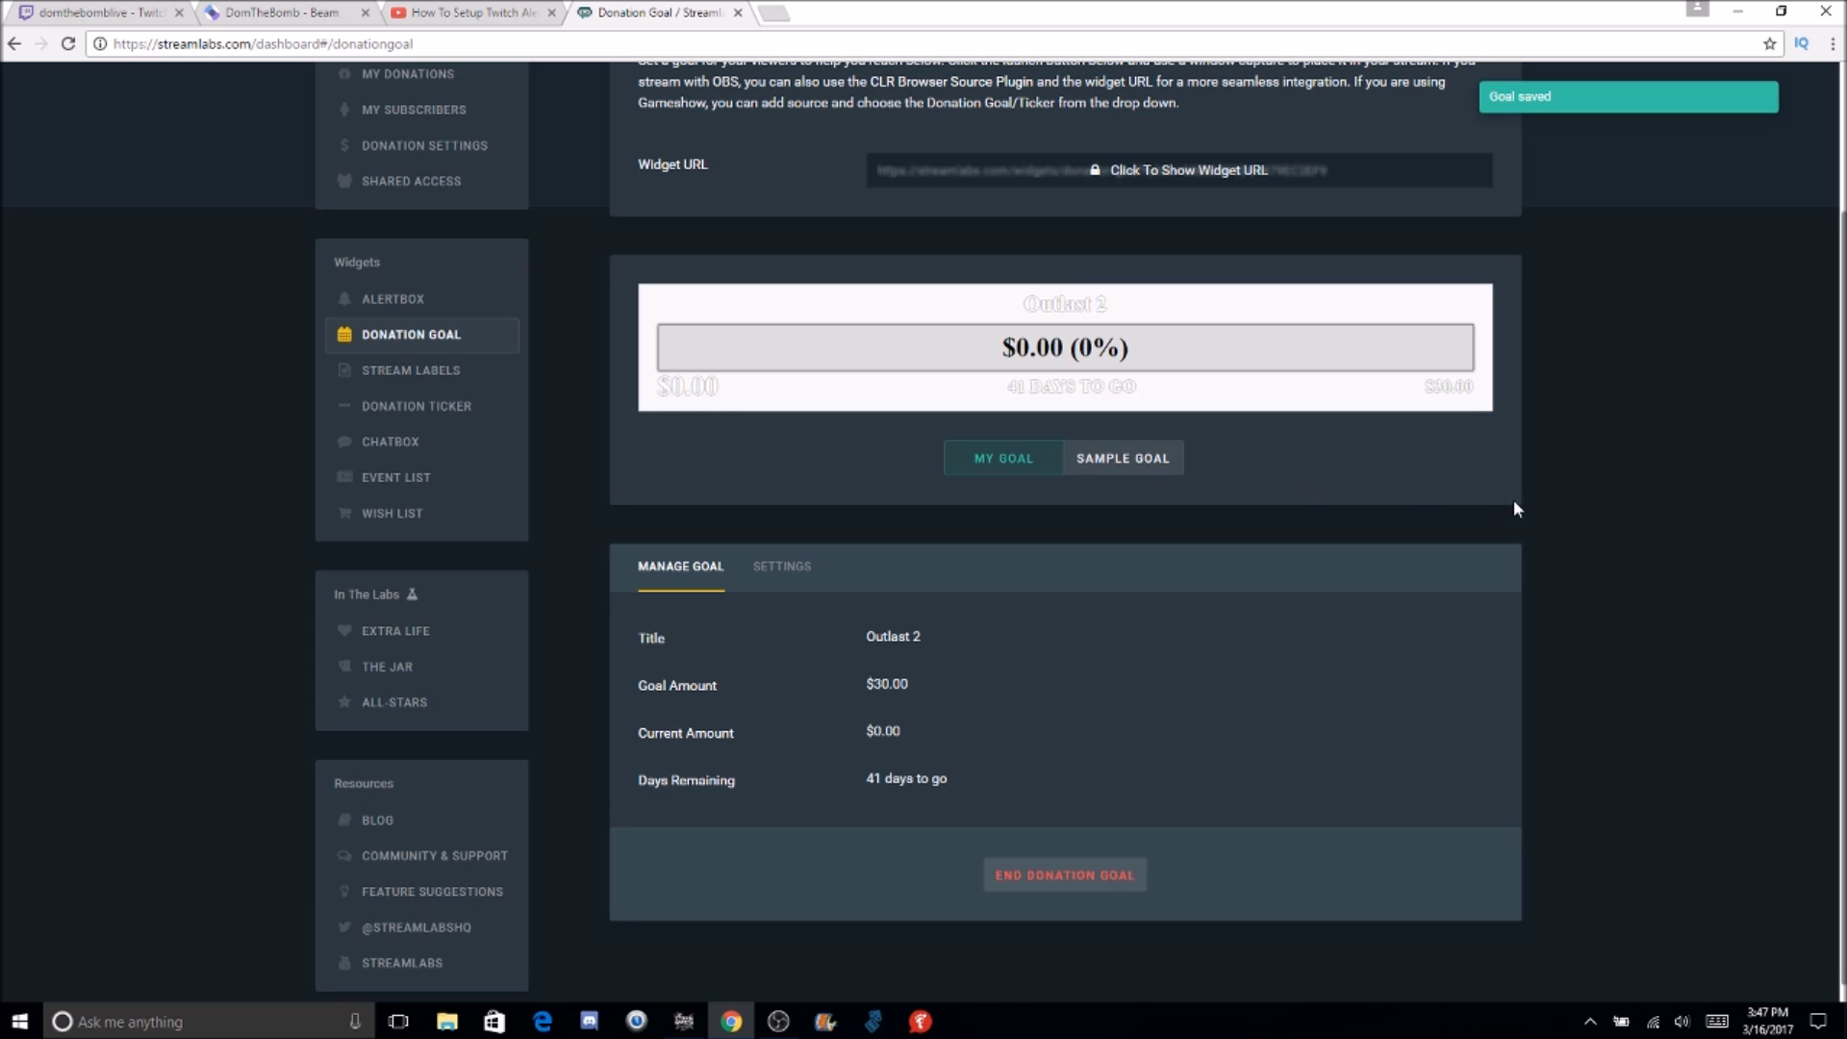
# Enlarge the Donation Goal source in the OBS preview, then return to the Streamlabs page
pyautogui.scroll(2, 1803, 273)
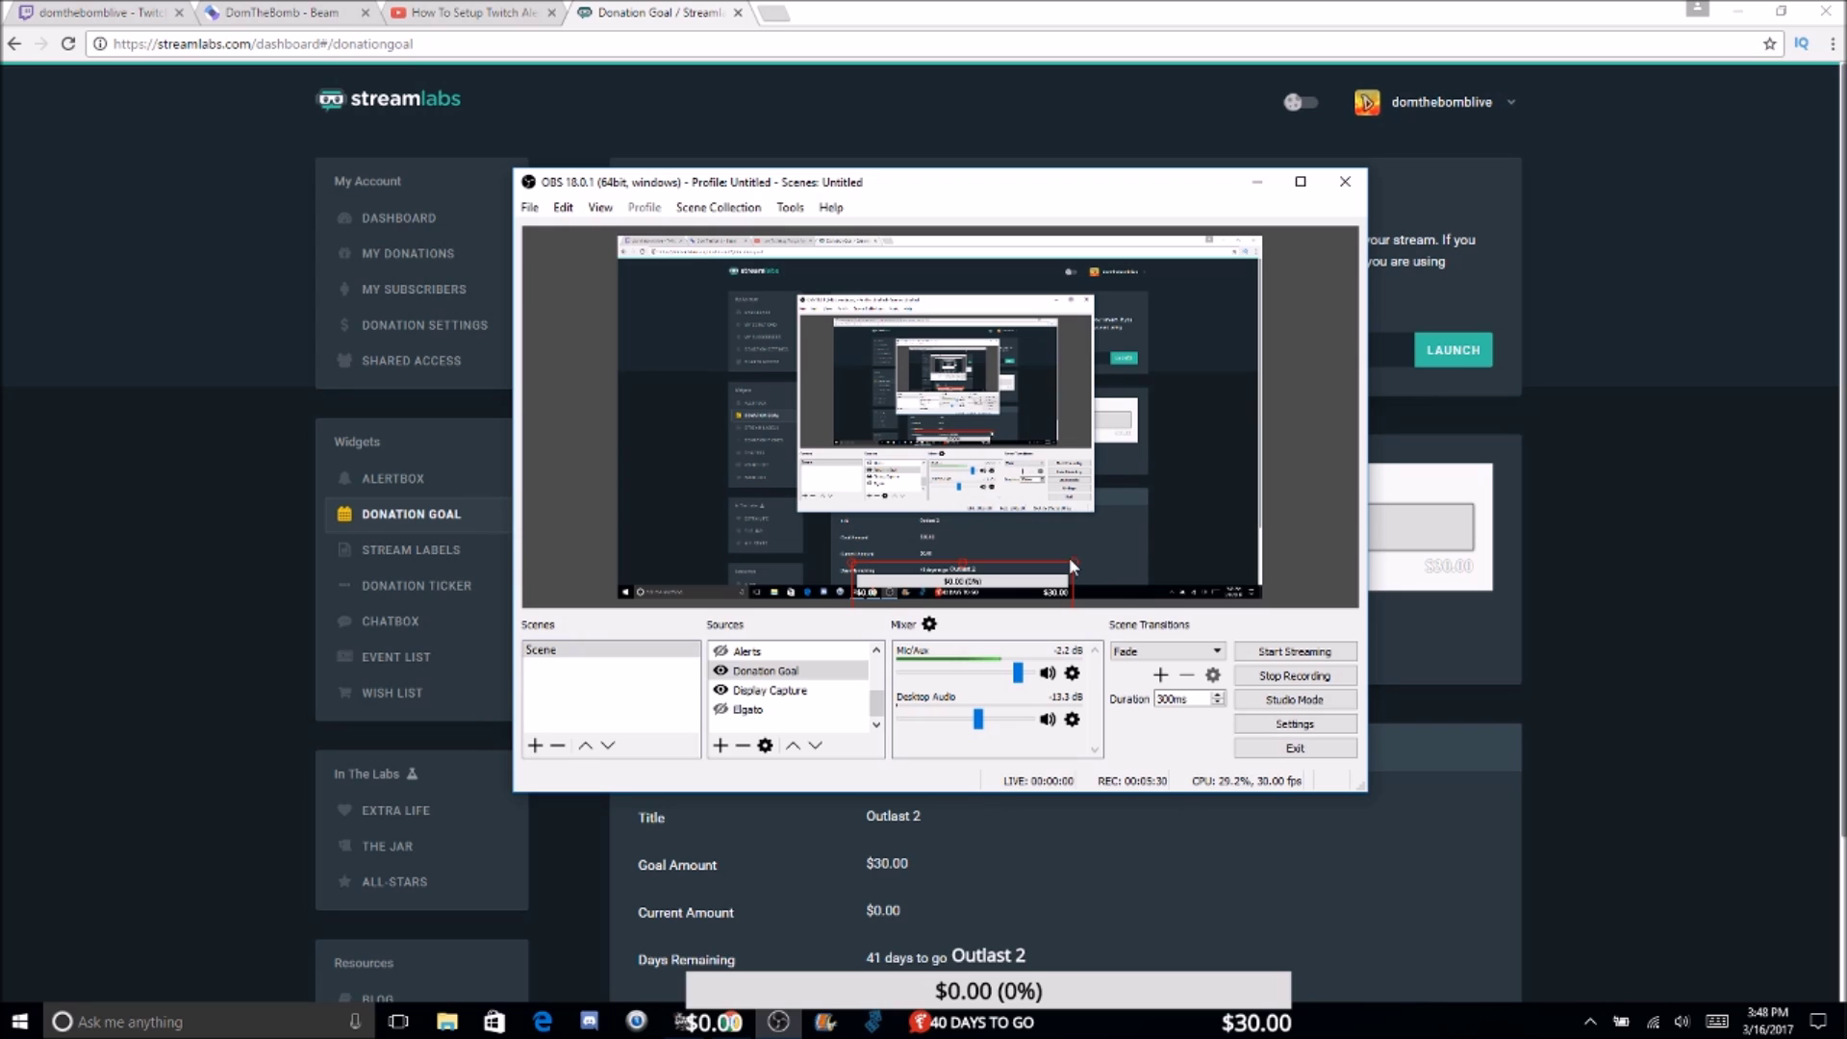
pyautogui.moveTo(1069, 557)
pyautogui.mouseDown()
pyautogui.moveTo(1111, 527)
pyautogui.moveTo(1094, 548)
pyautogui.mouseUp()
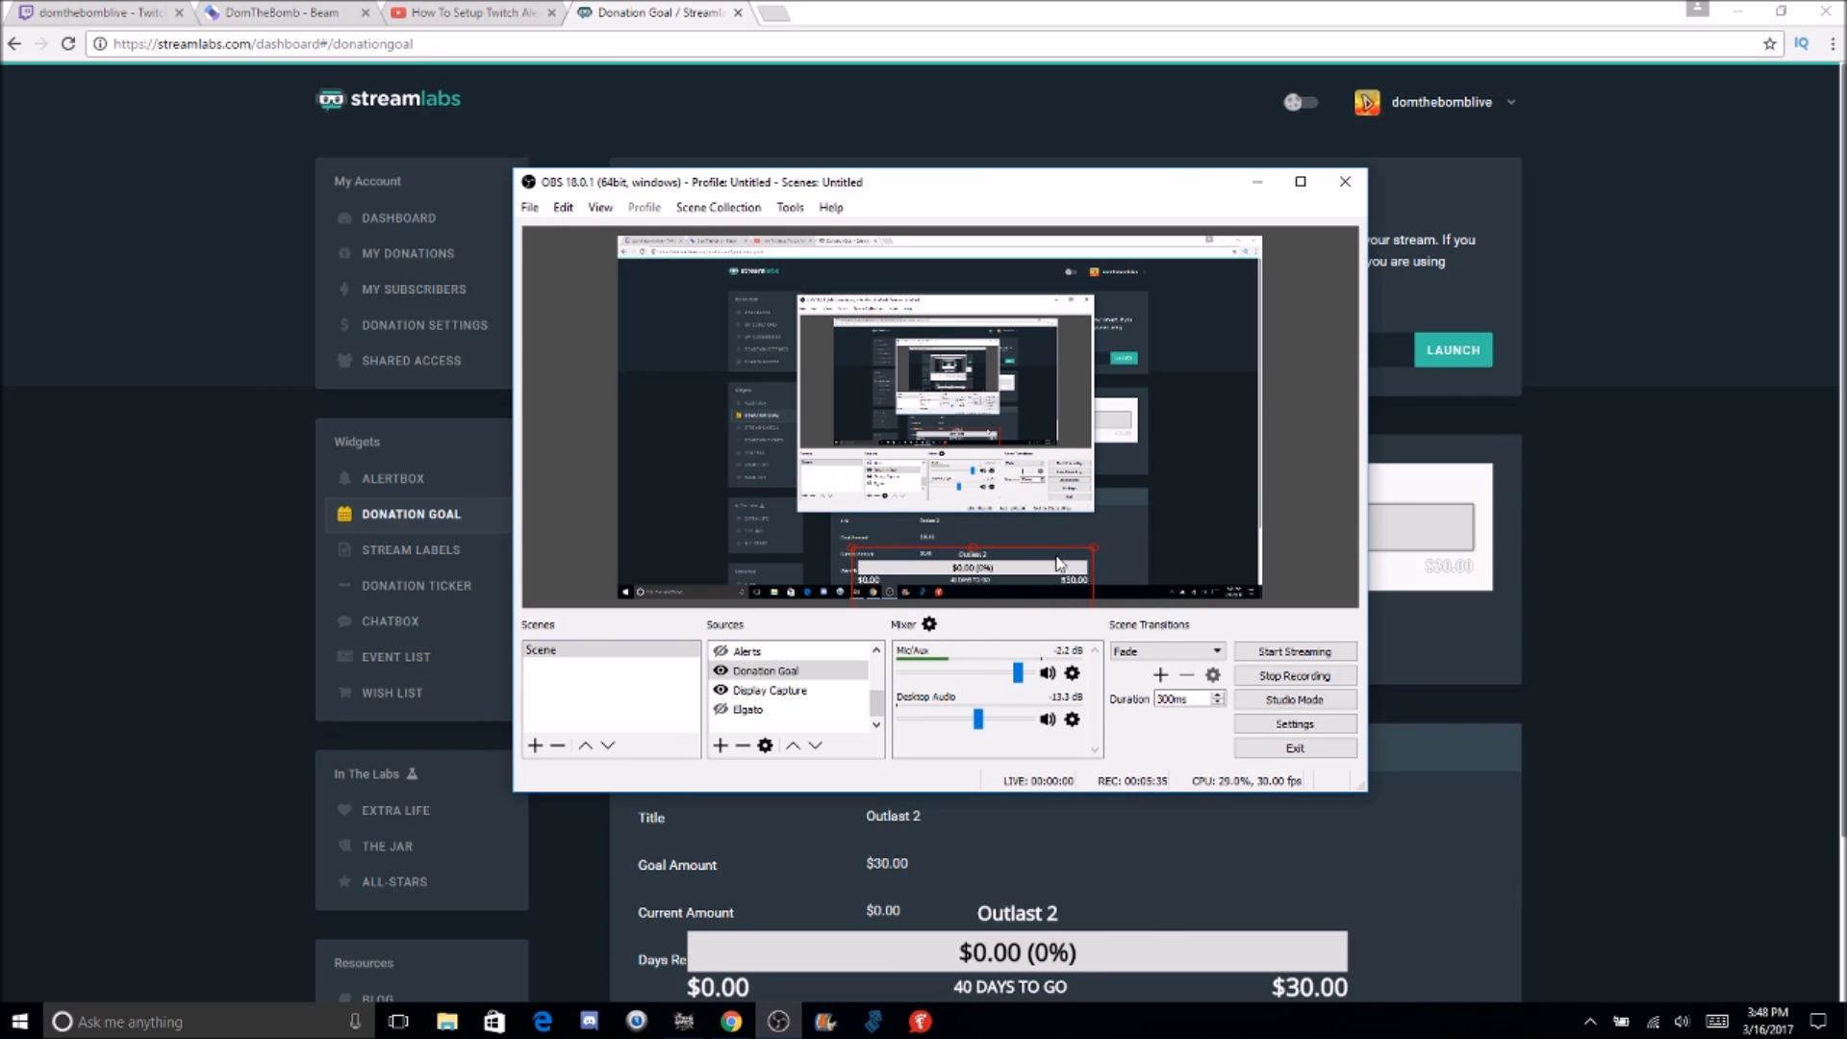
pyautogui.click(1058, 567)
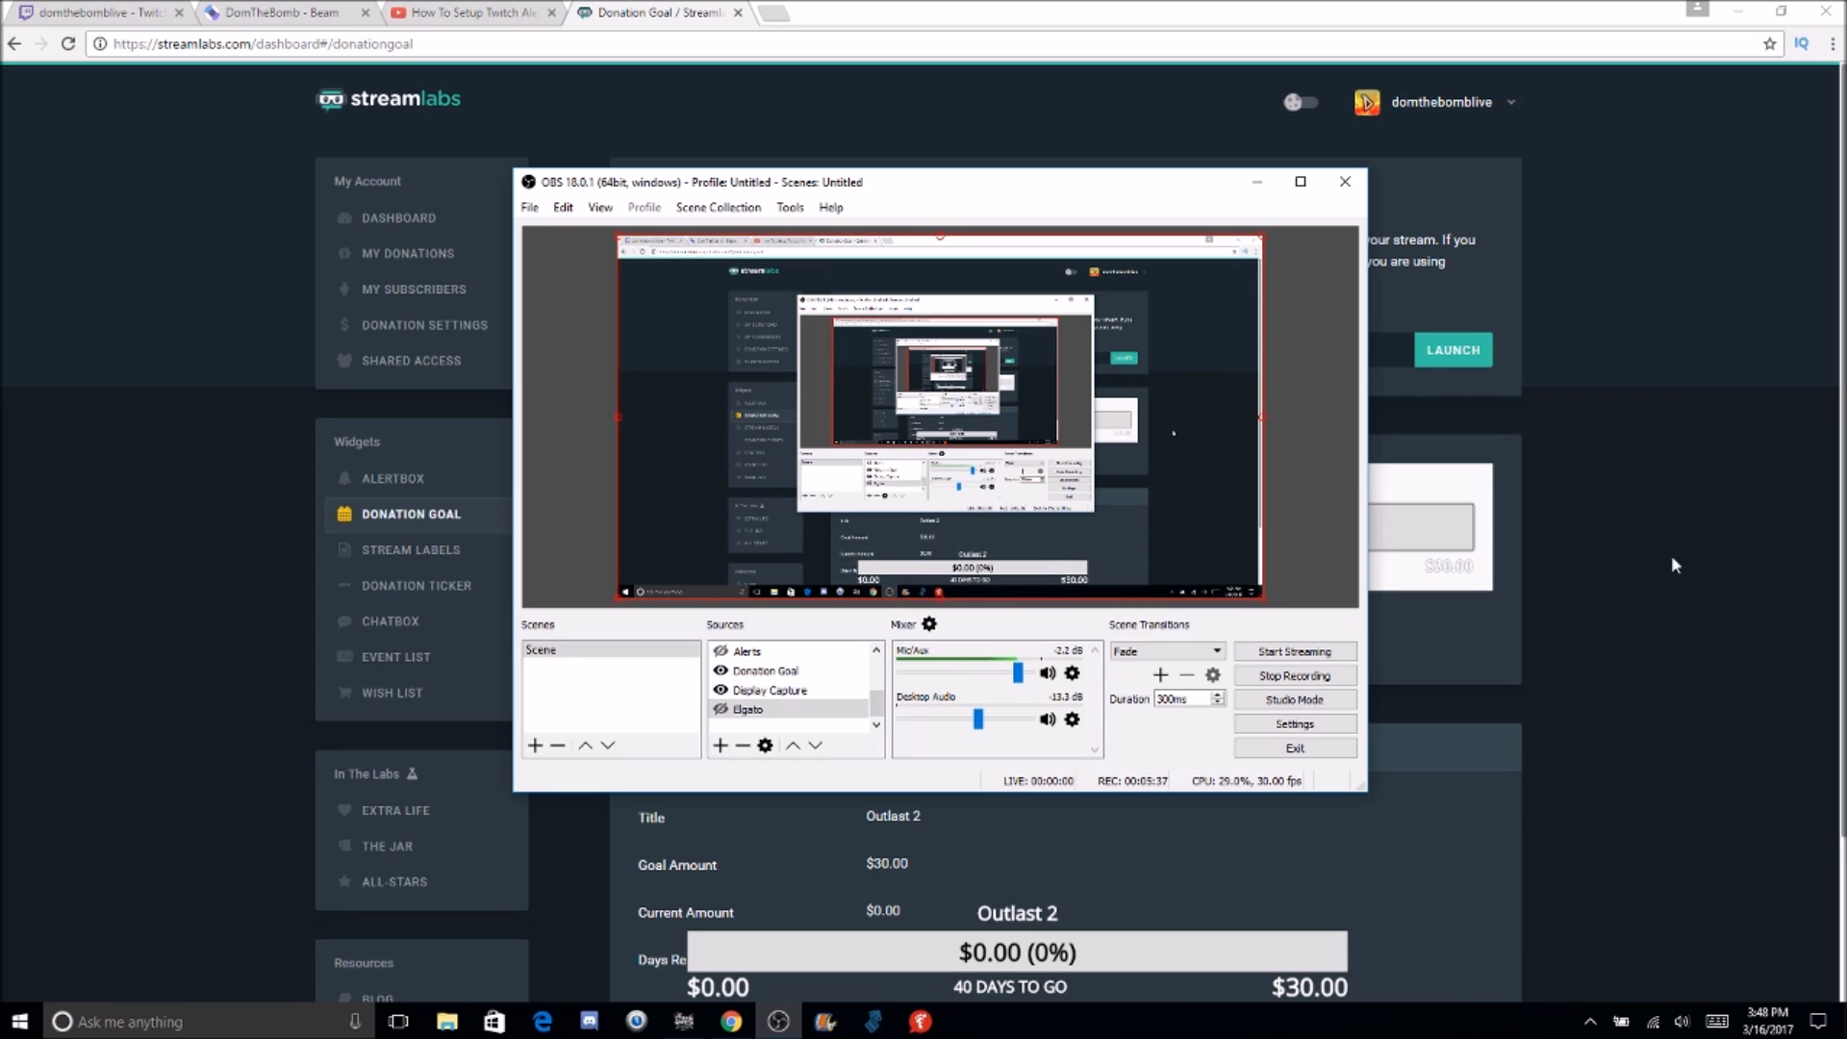
pyautogui.click(1701, 556)
pyautogui.scroll(-2, 1701, 556)
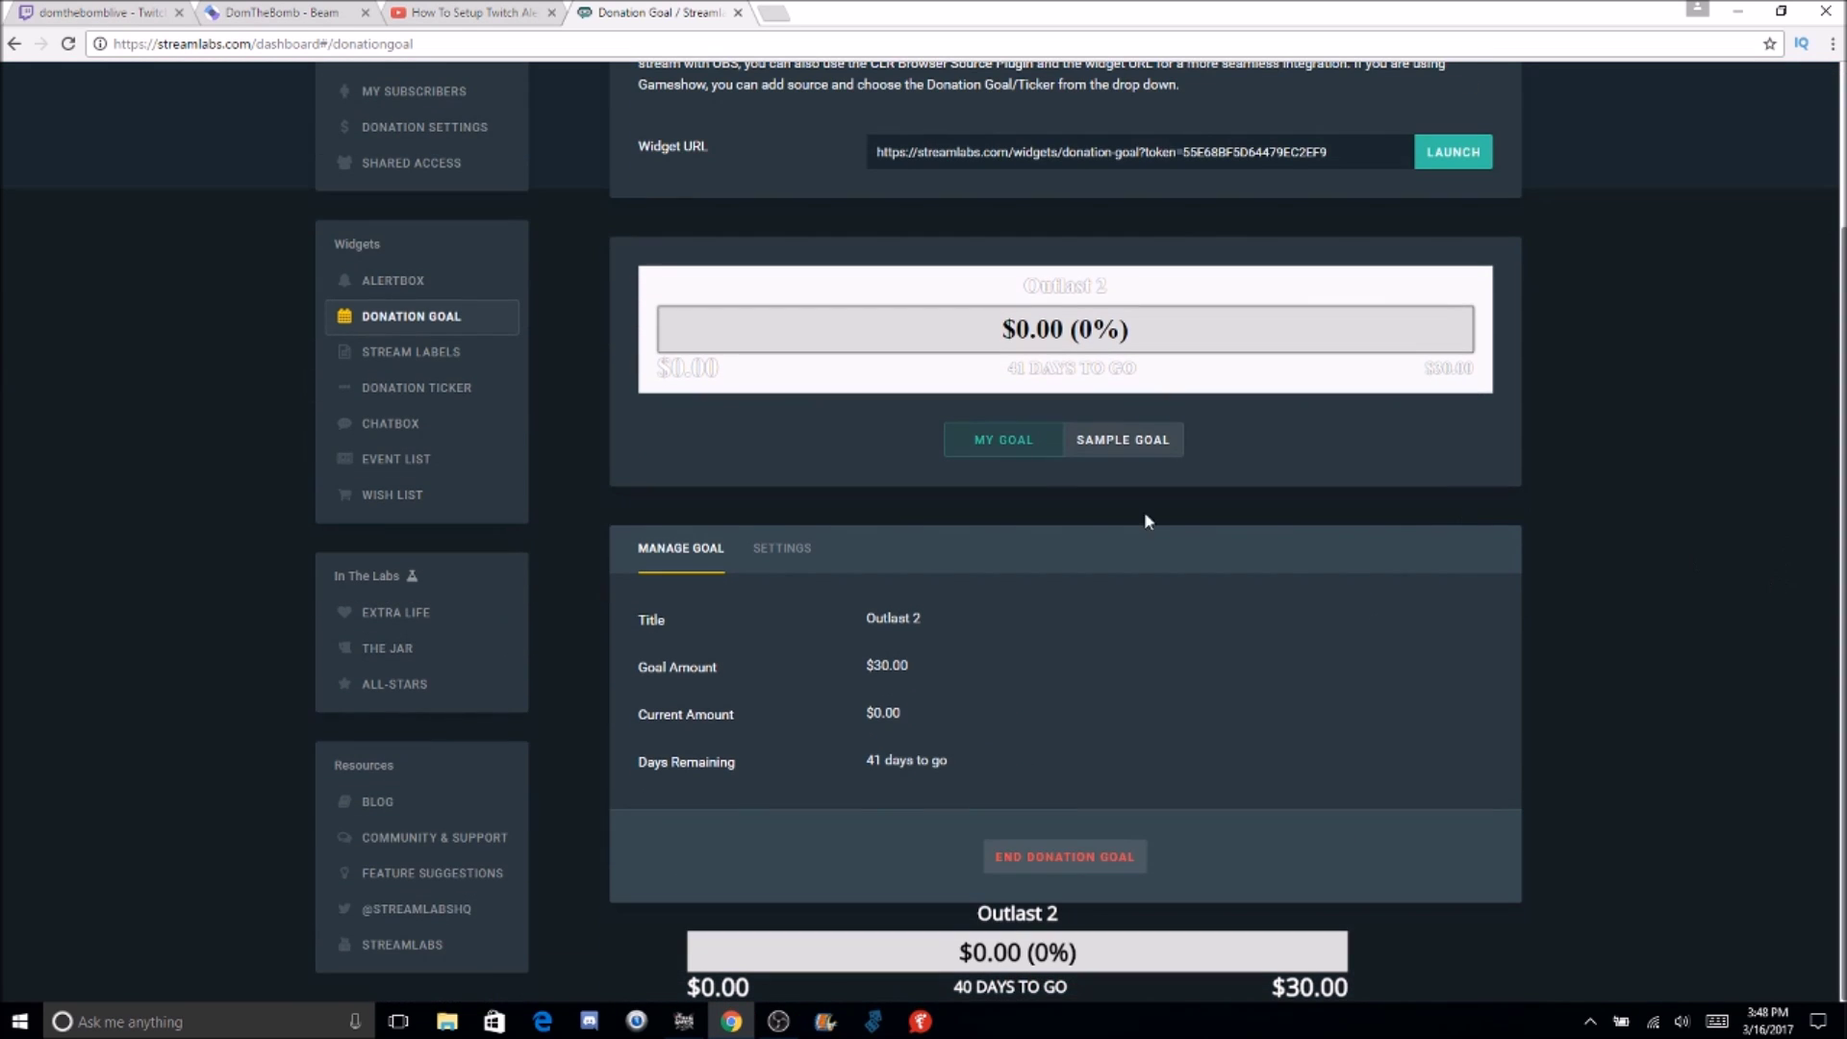
# Check the goal's #0dcc25 bar colour and Standard layout unchanged, then return to Alert Box
pyautogui.click(781, 548)
pyautogui.scroll(-1, 1636, 607)
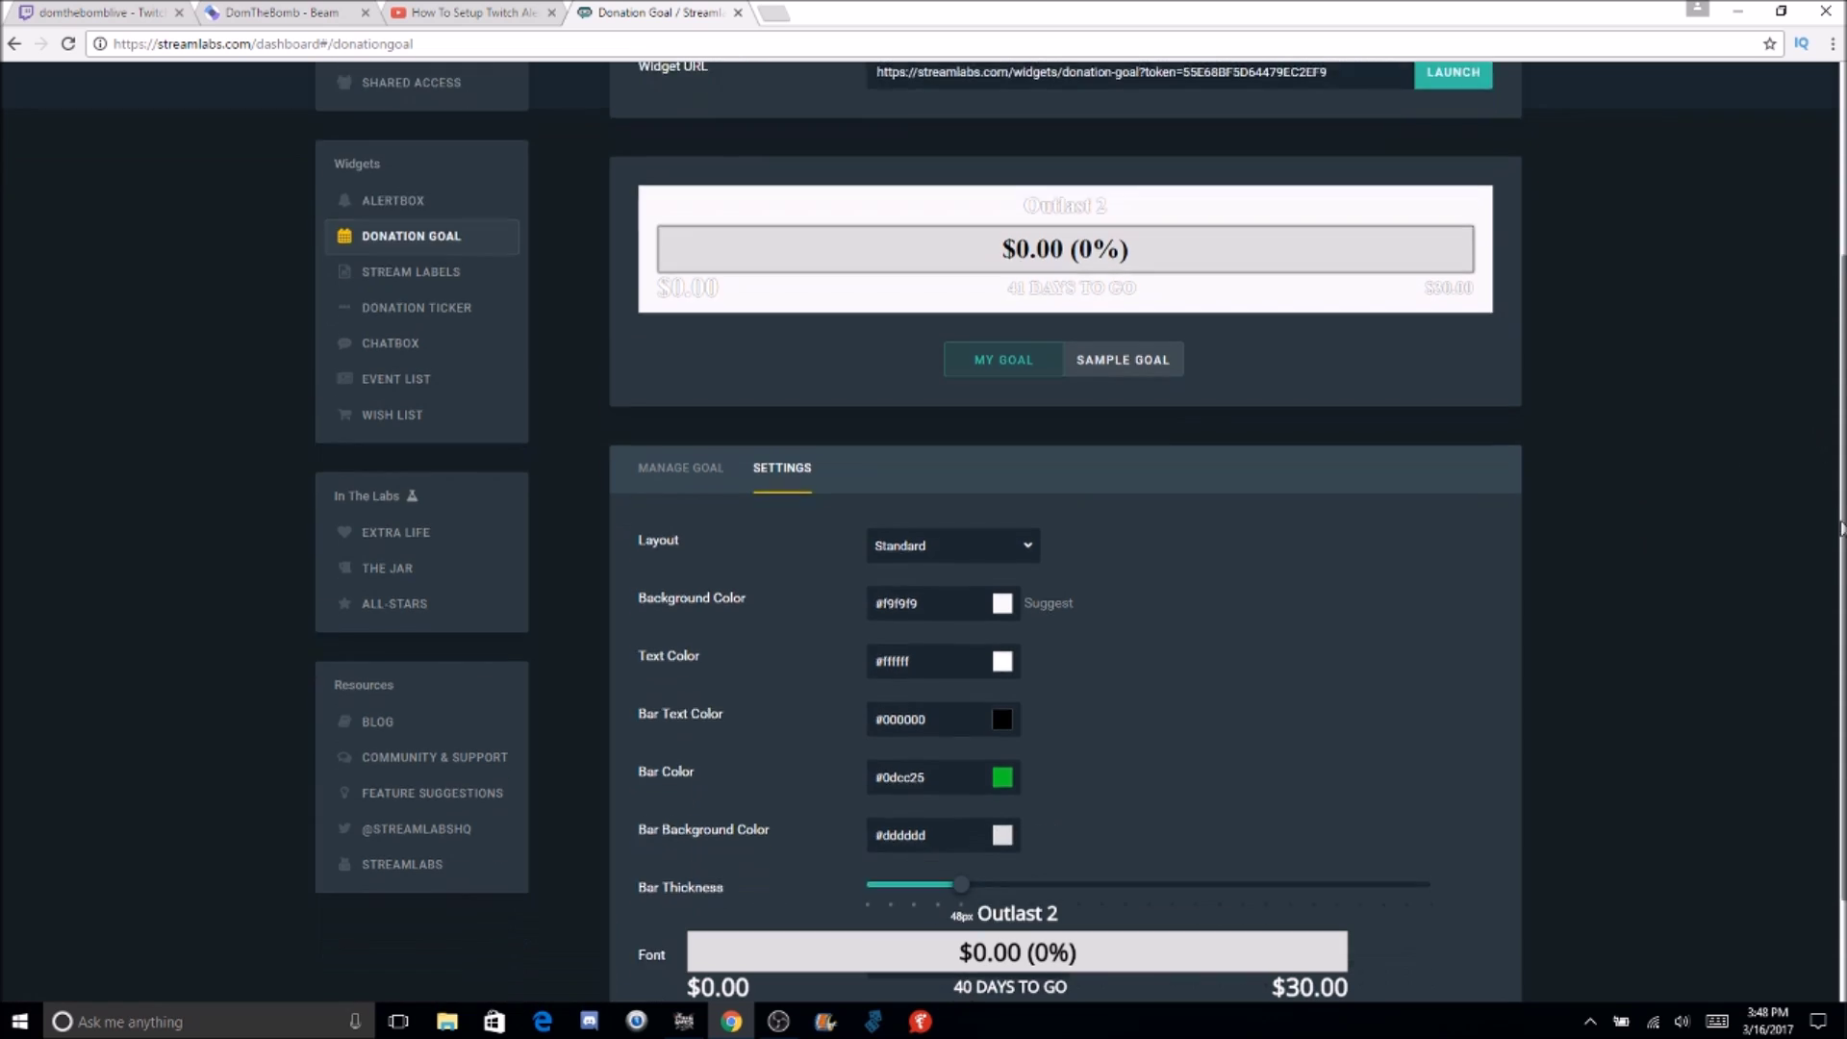
pyautogui.scroll(-2, 1001, 782)
pyautogui.click(1002, 635)
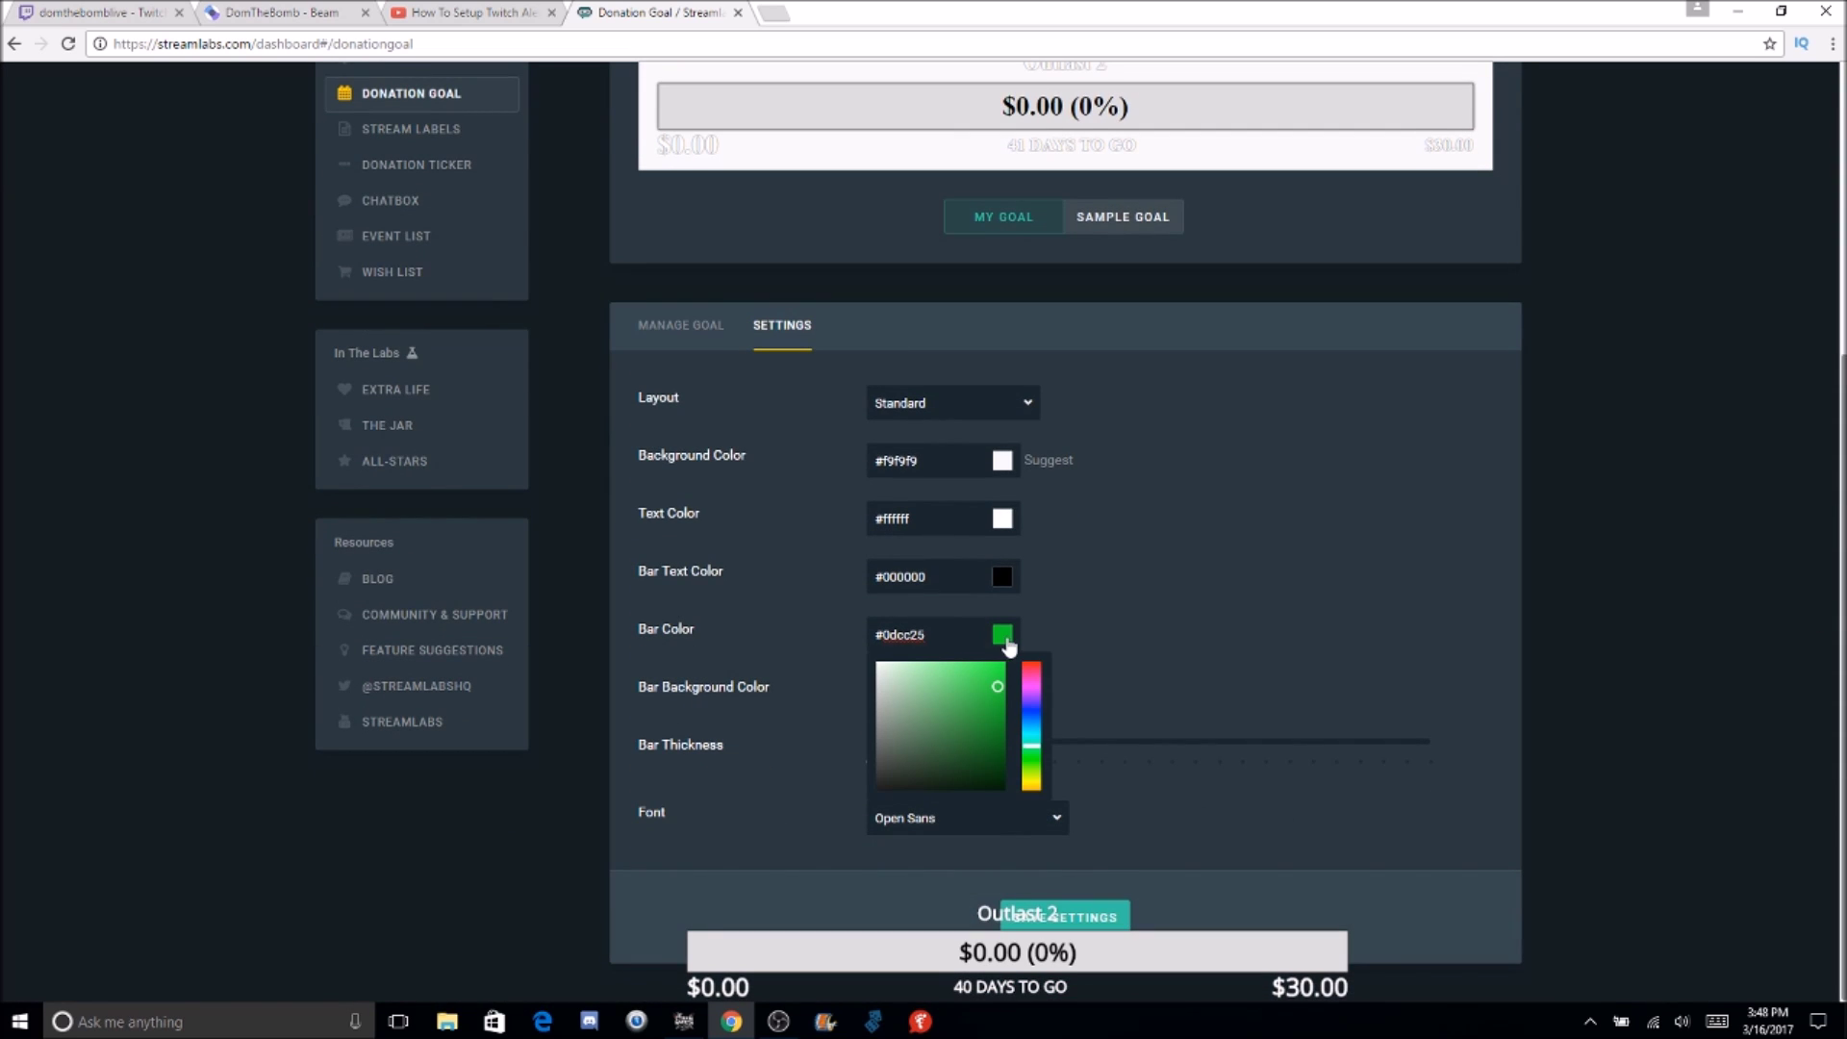
pyautogui.click(1088, 627)
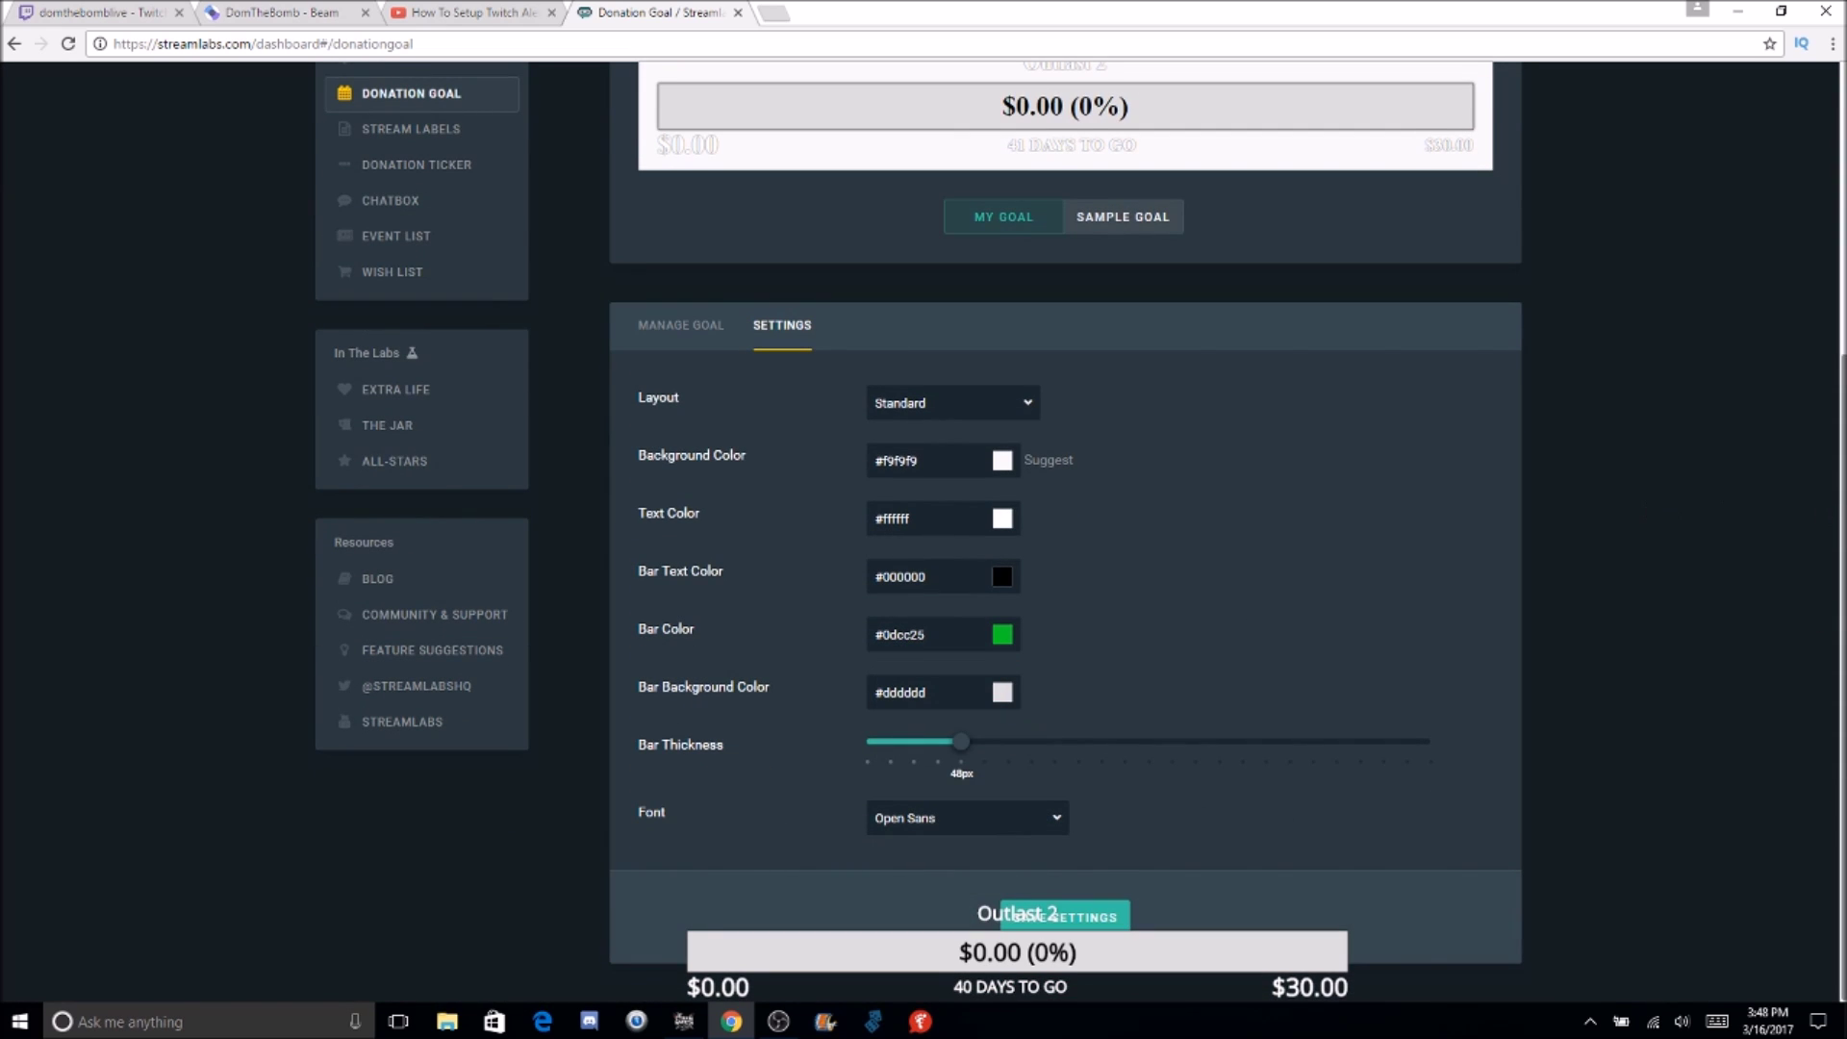
pyautogui.click(943, 399)
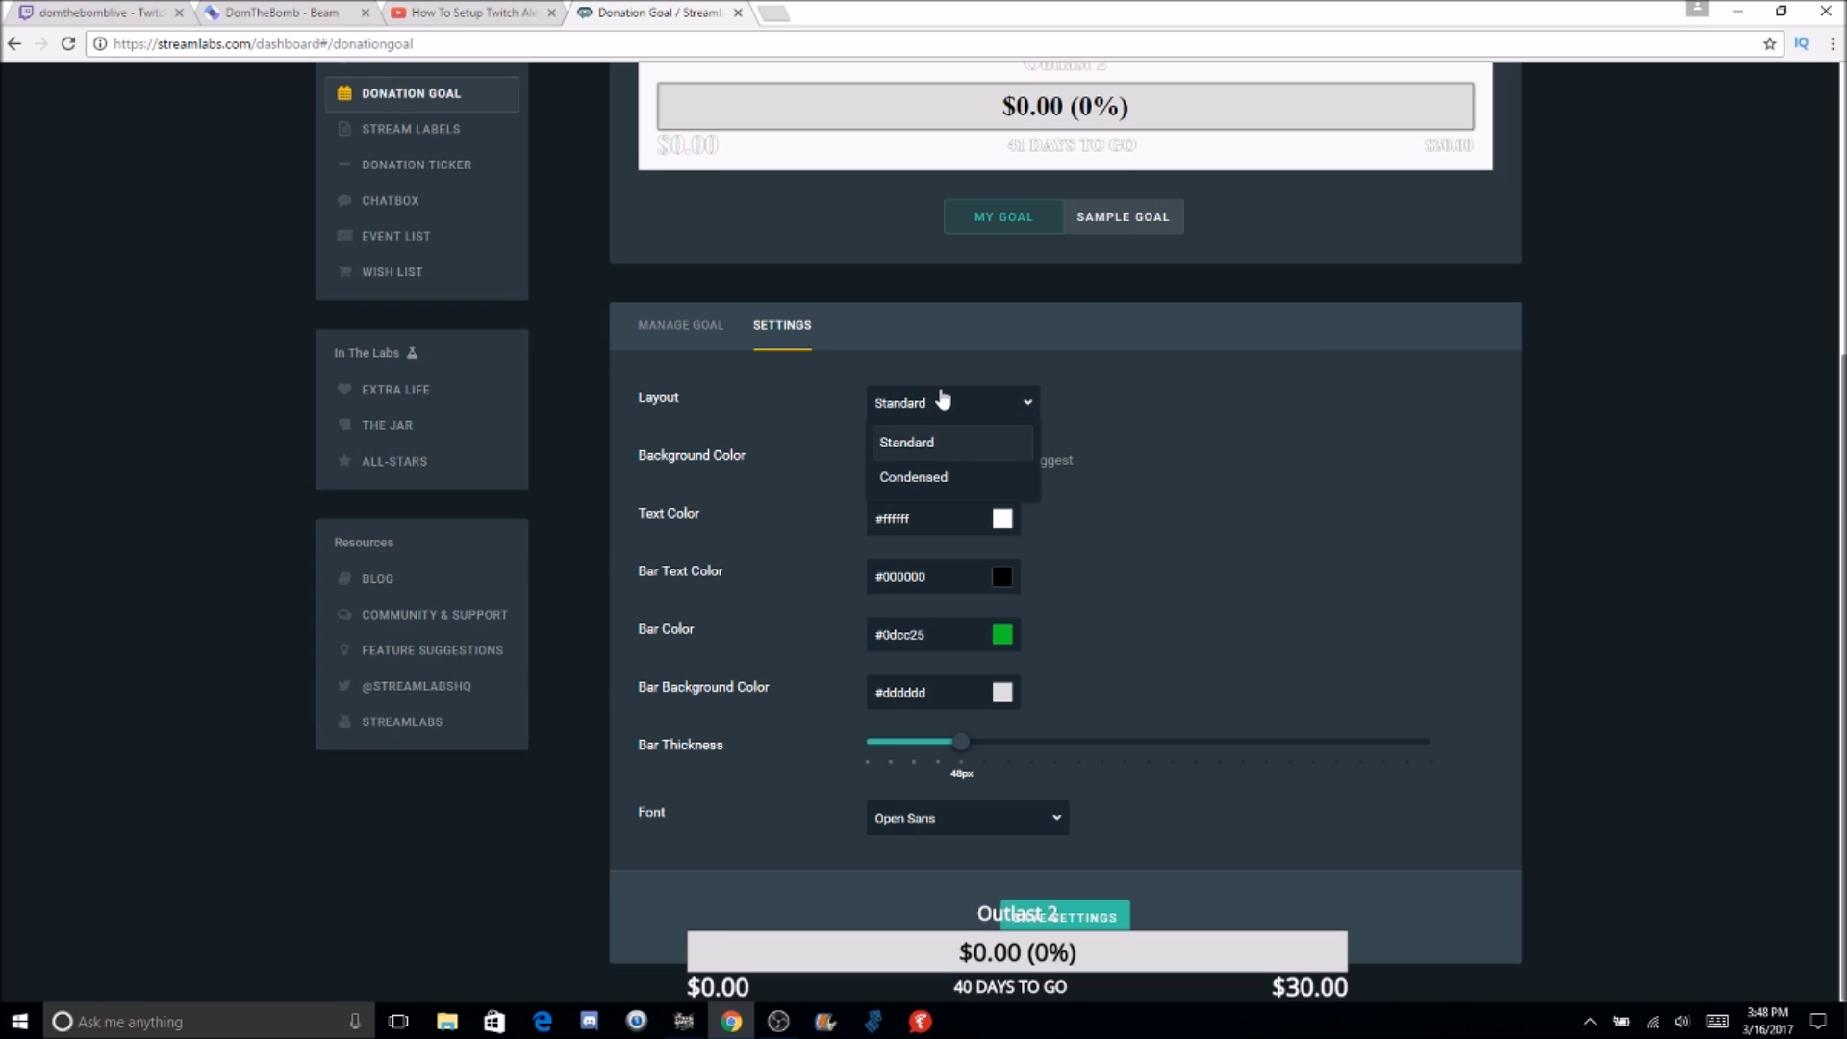
pyautogui.click(943, 399)
pyautogui.scroll(3, 741, 299)
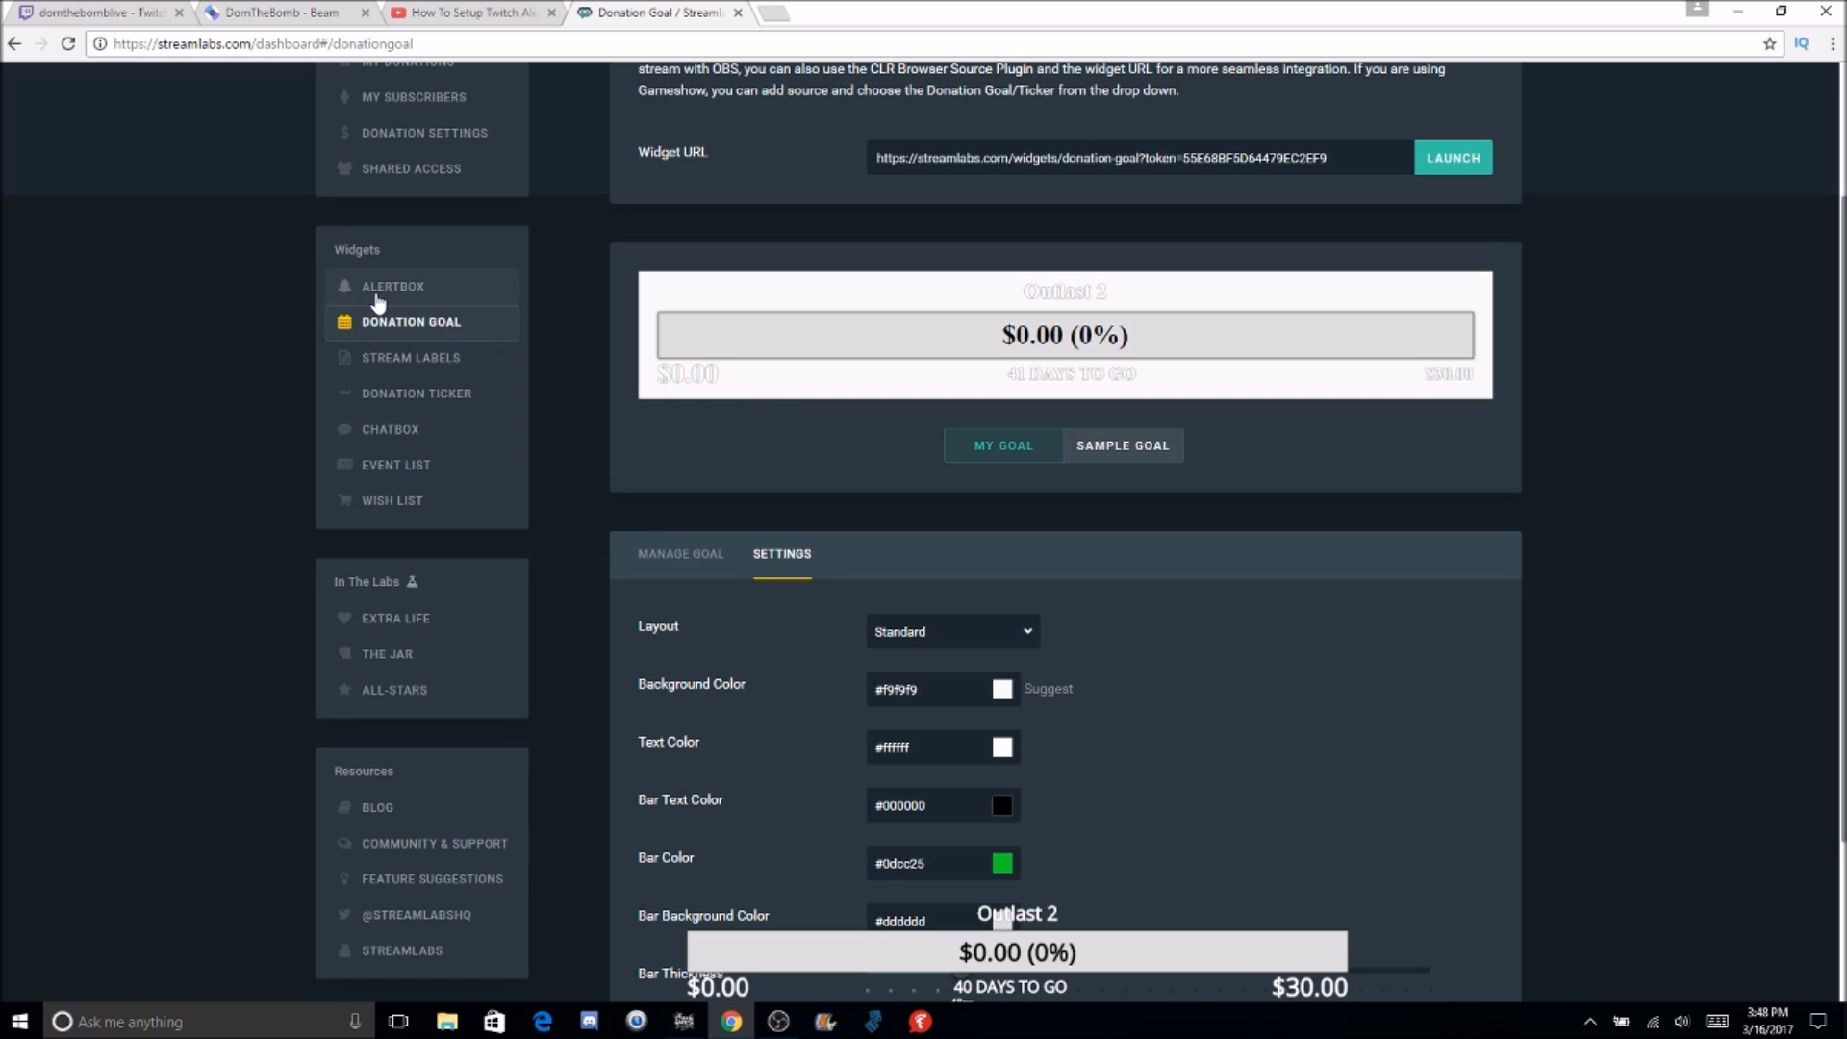
pyautogui.click(387, 296)
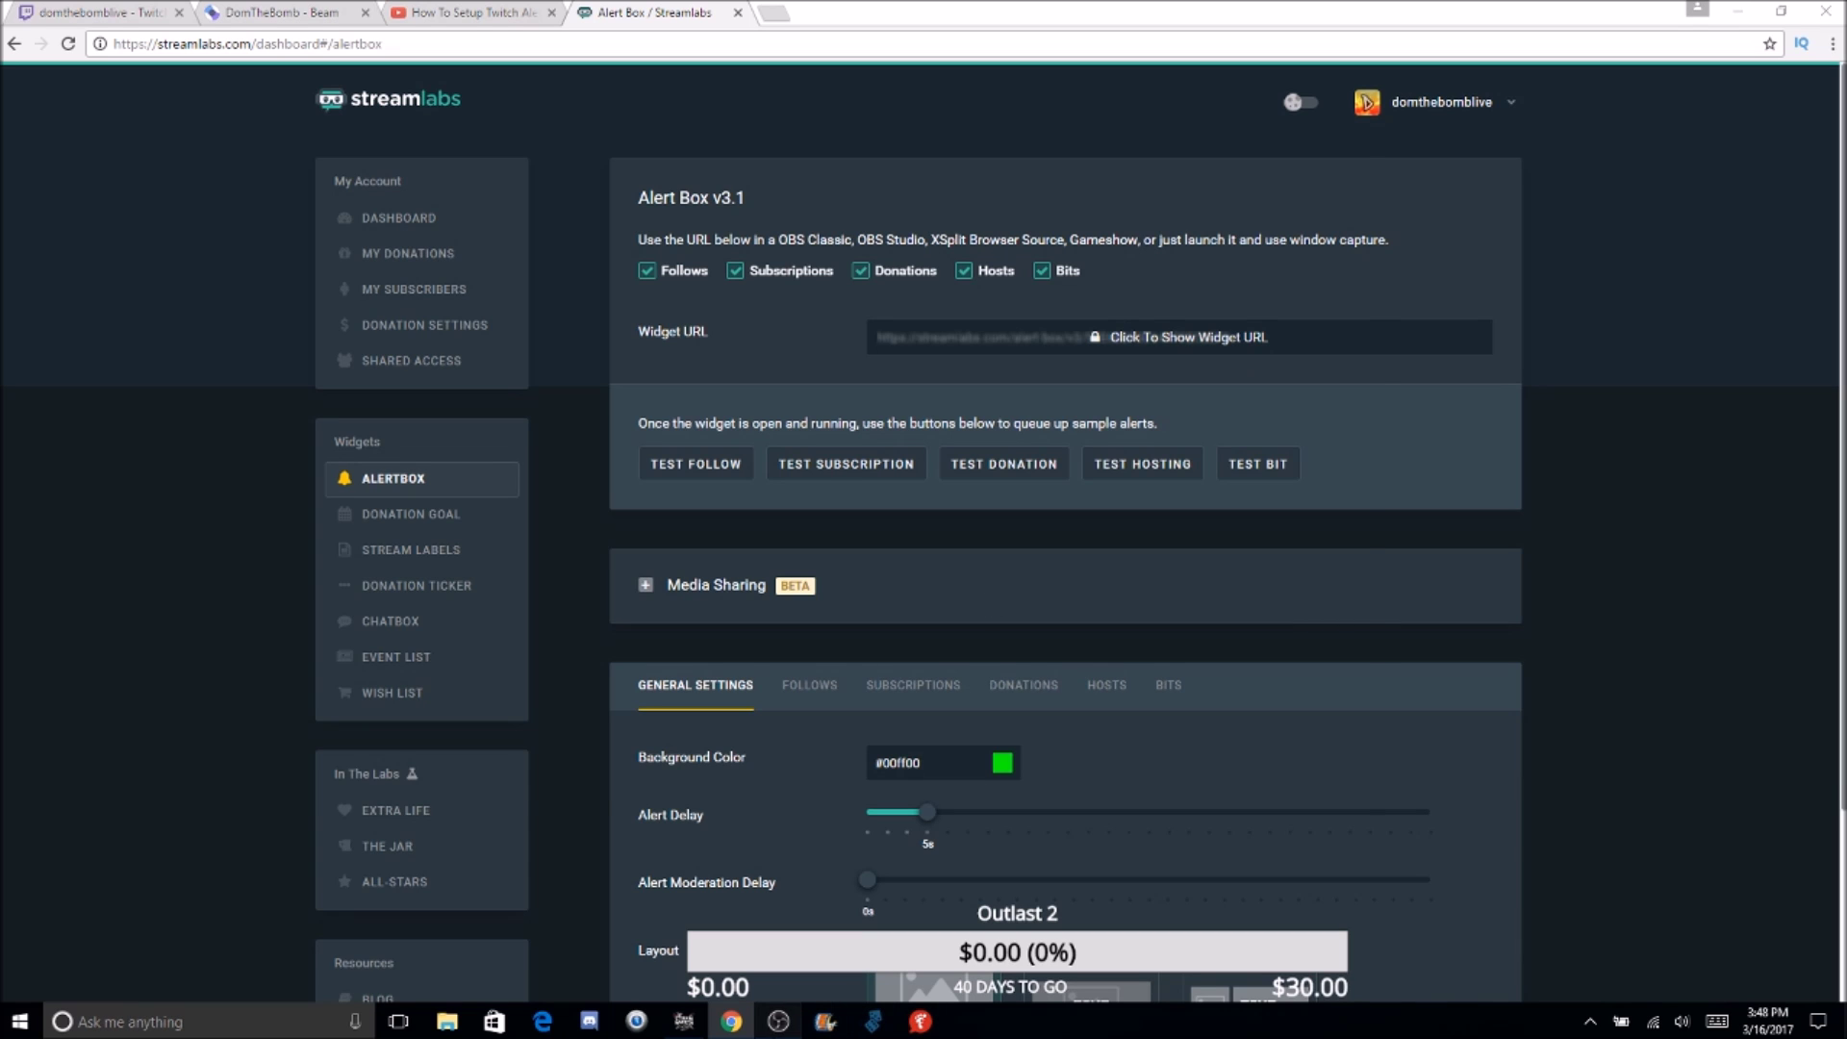
# Begin adding a new browser source in OBS, cancel it, and return to the Alert Box page
pyautogui.click(778, 1021)
pyautogui.rightClick(807, 714)
pyautogui.moveTo(866, 722)
pyautogui.click(1075, 677)
pyautogui.click(1058, 622)
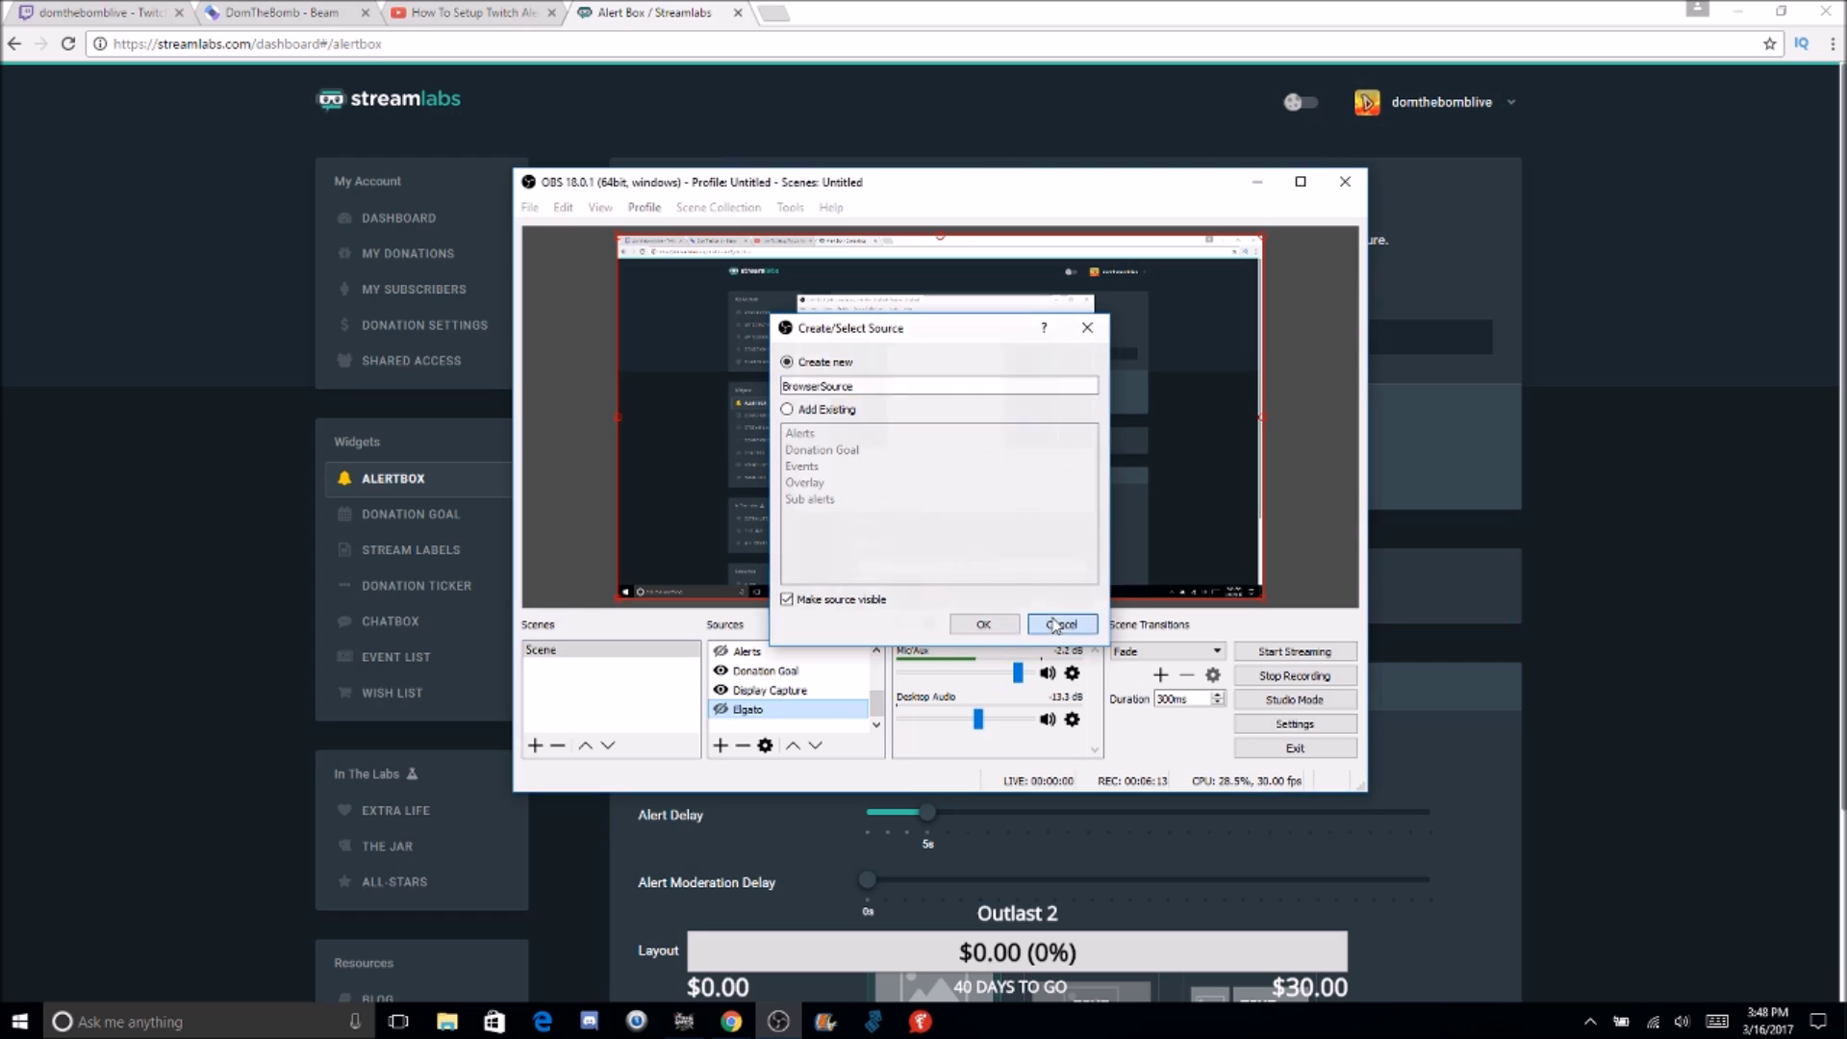
pyautogui.scroll(3, 846, 688)
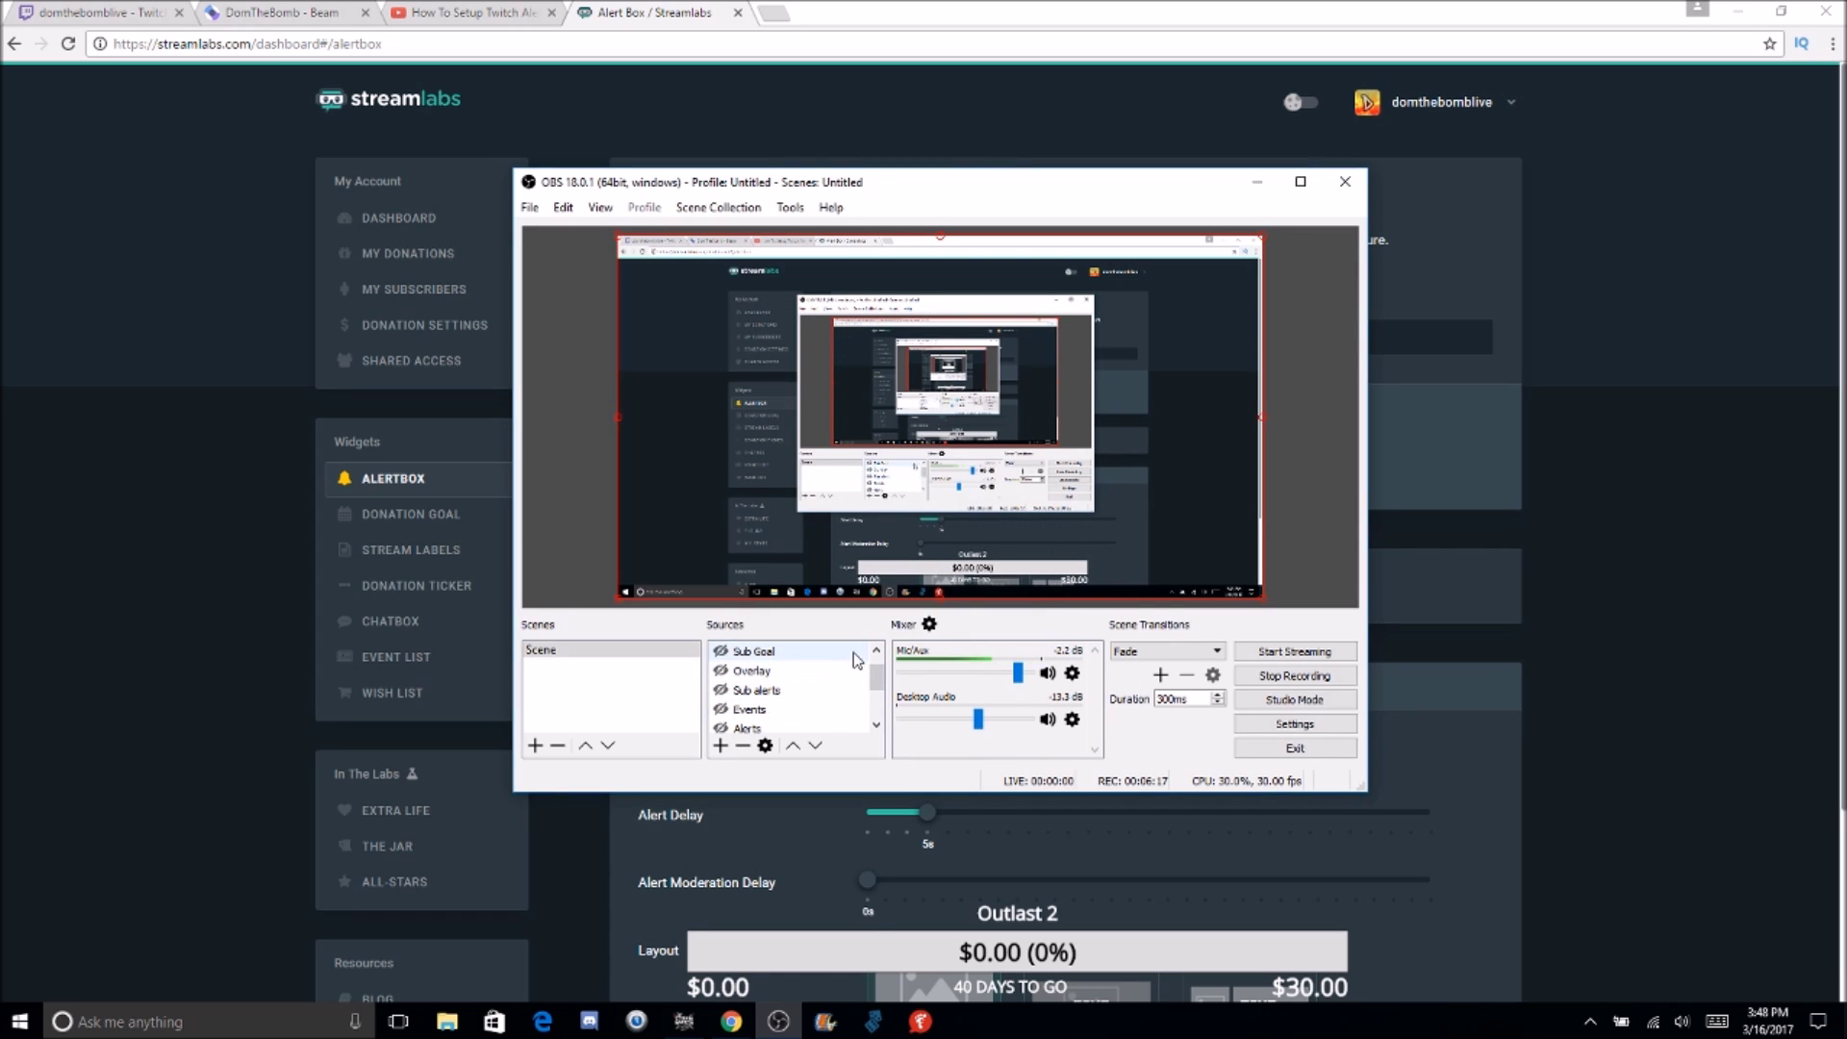
pyautogui.moveTo(878, 665); pyautogui.dragTo(879, 670)
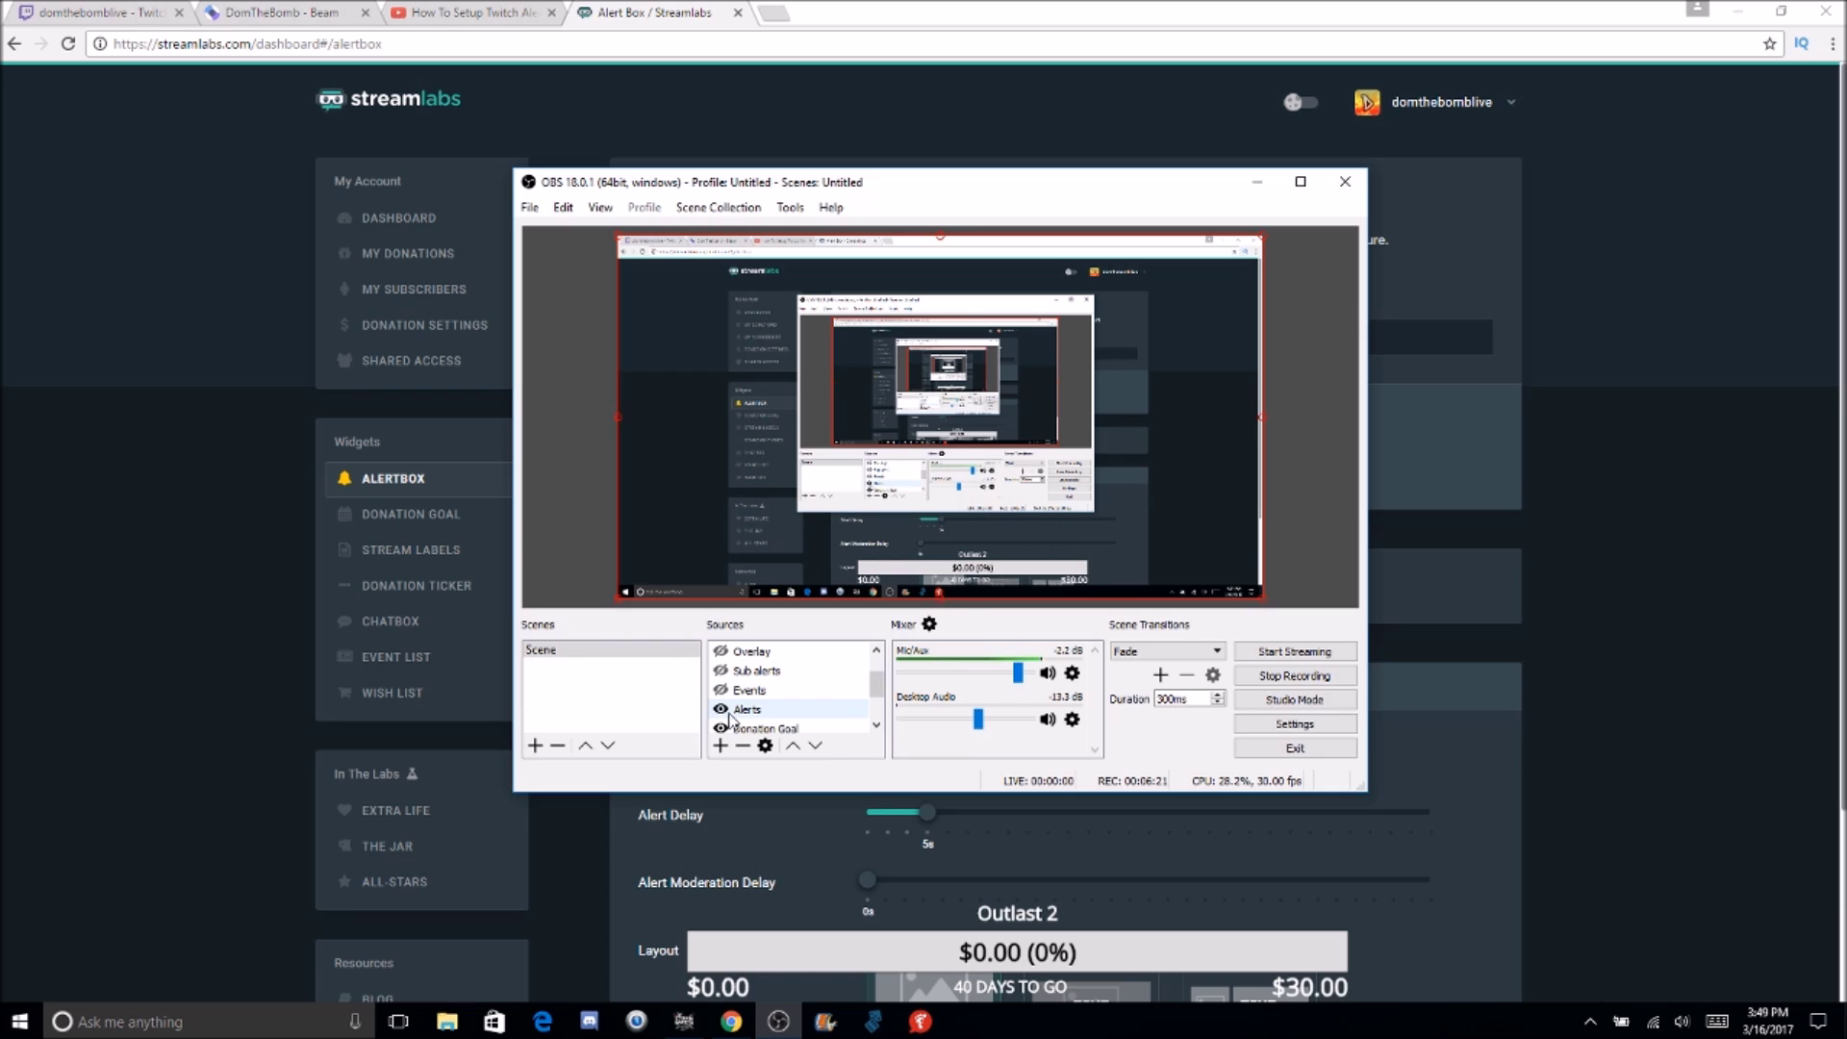
pyautogui.click(1542, 680)
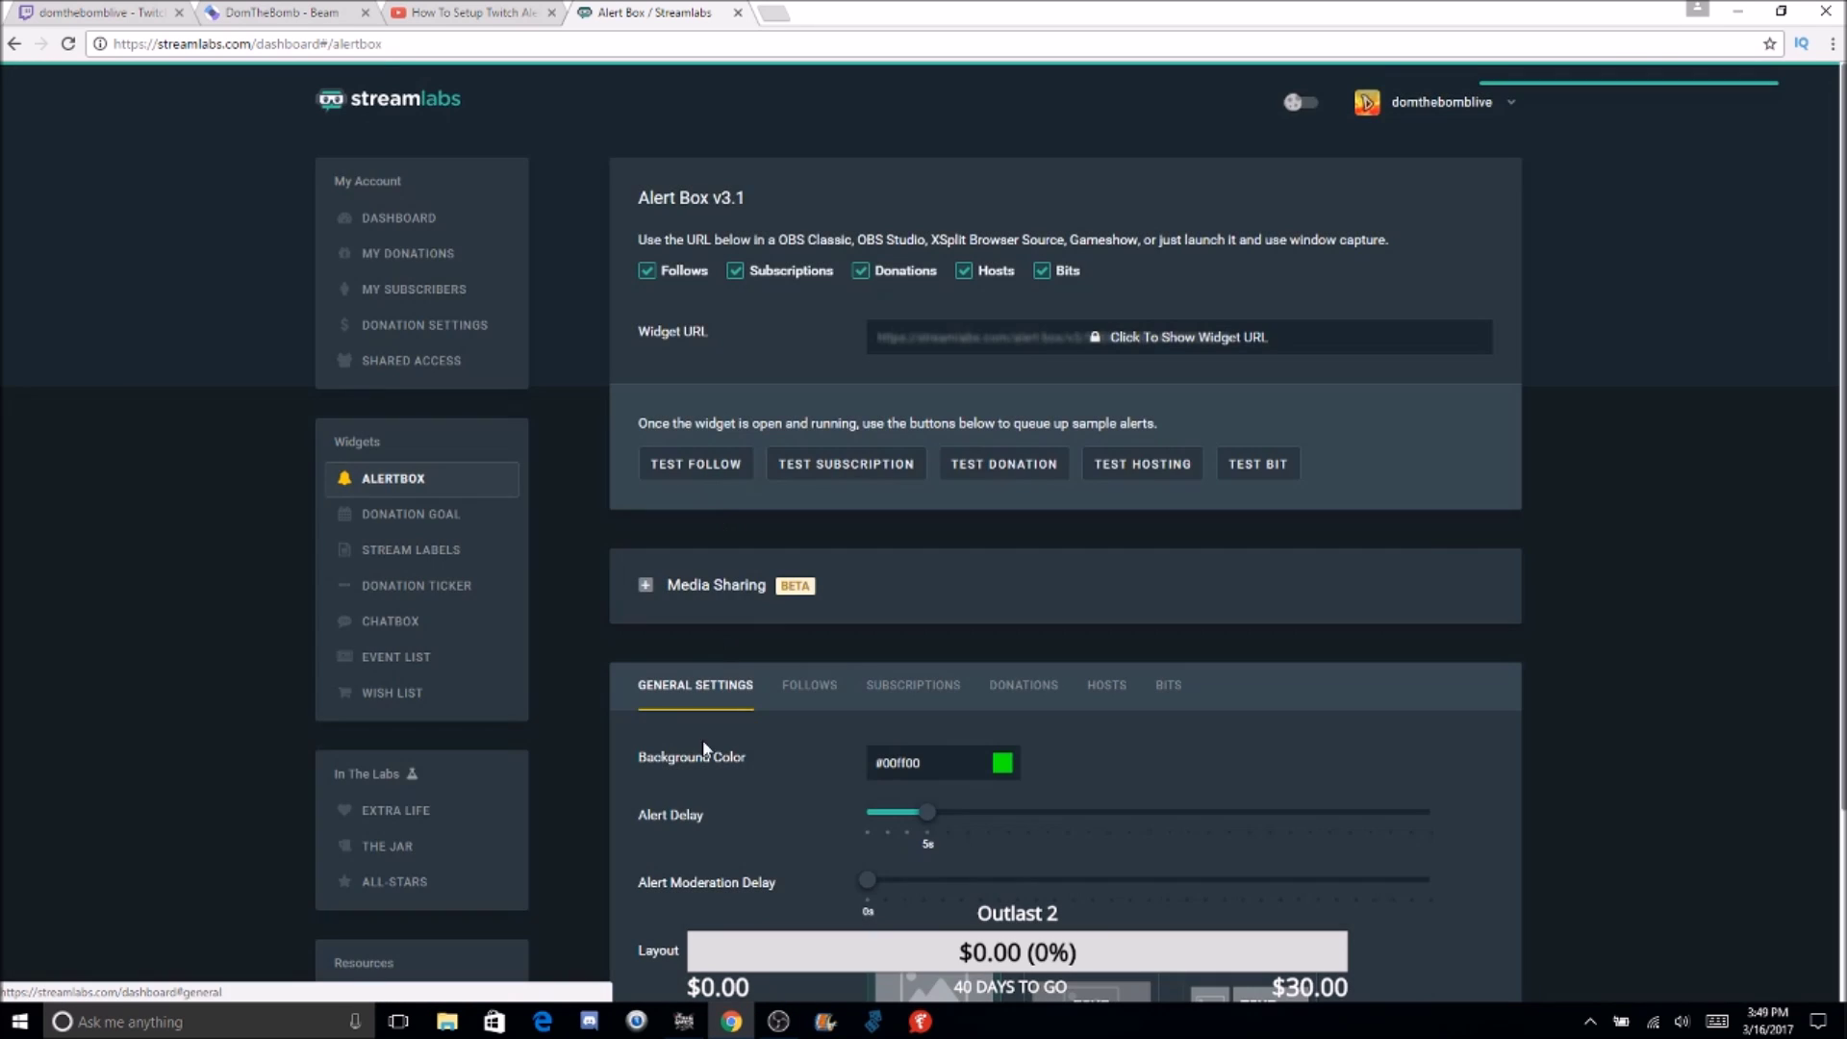
# Watch the follow alert in OBS, then fire a test subscription alert and watch it play
pyautogui.hotkey('alt', 'Tab')
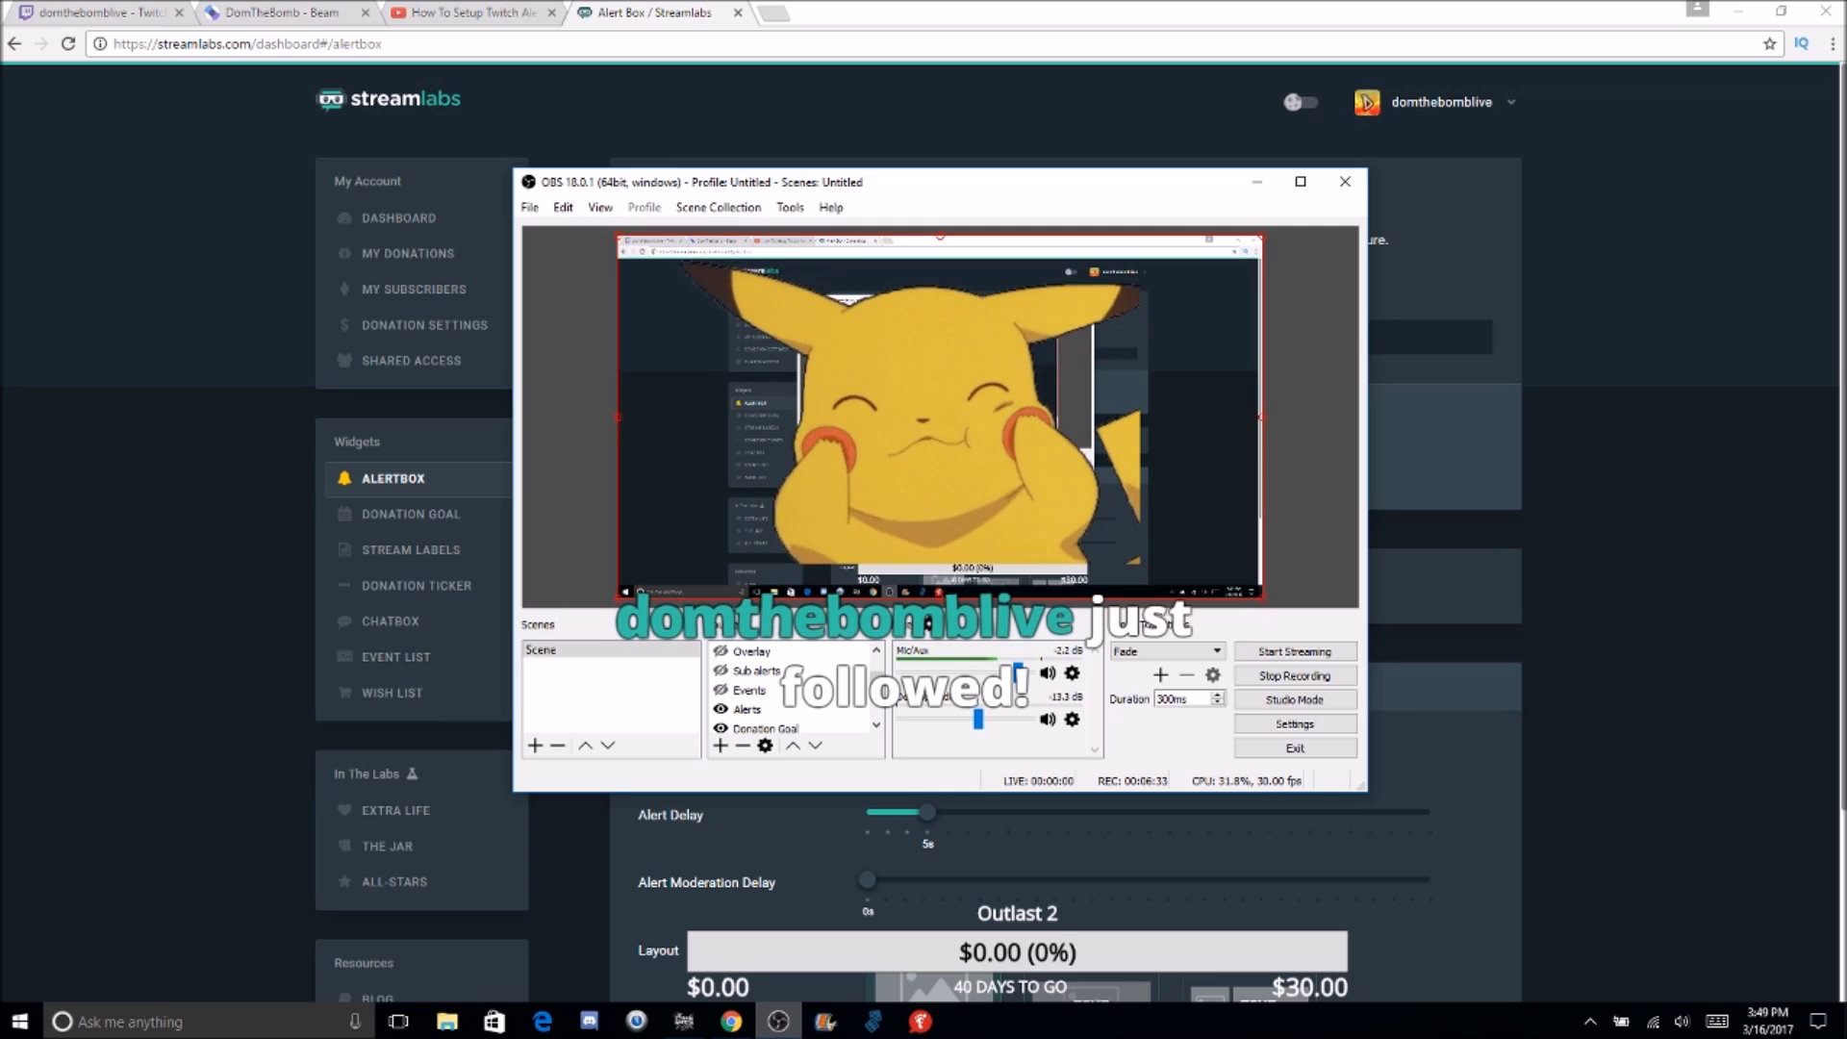
pyautogui.click(1505, 878)
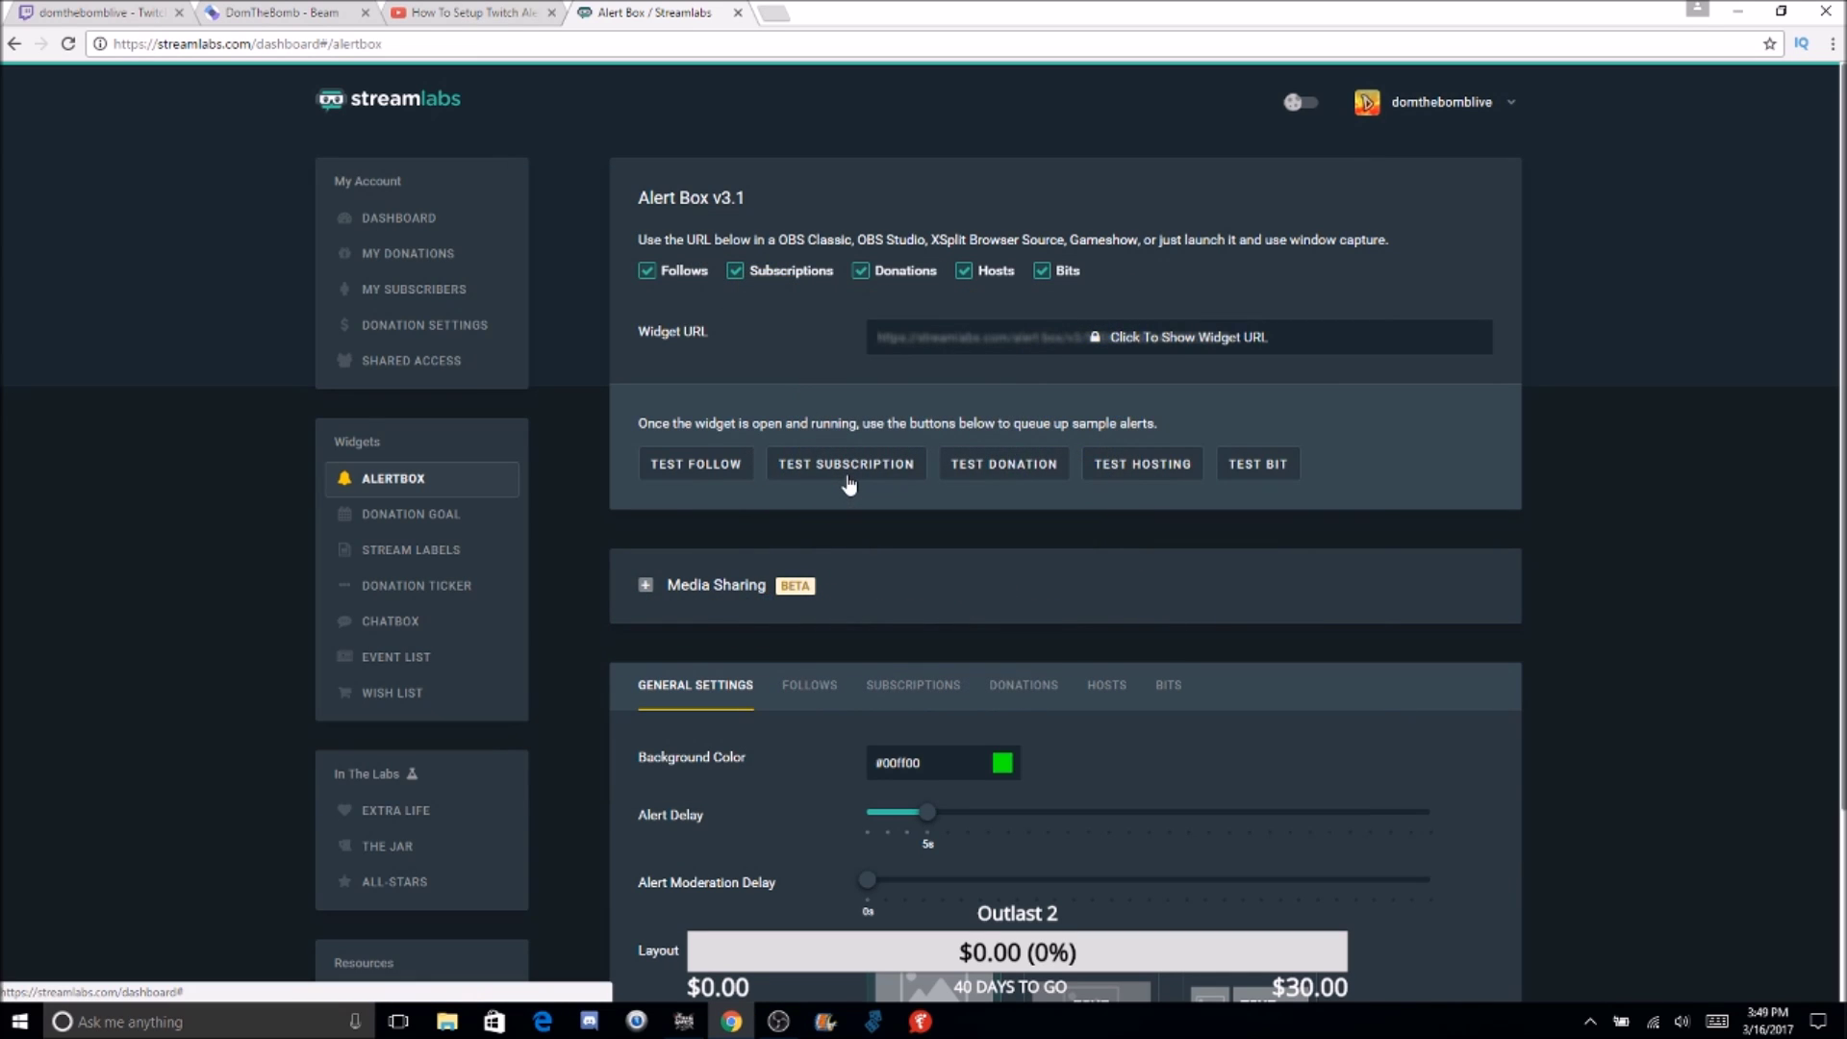
pyautogui.click(846, 463)
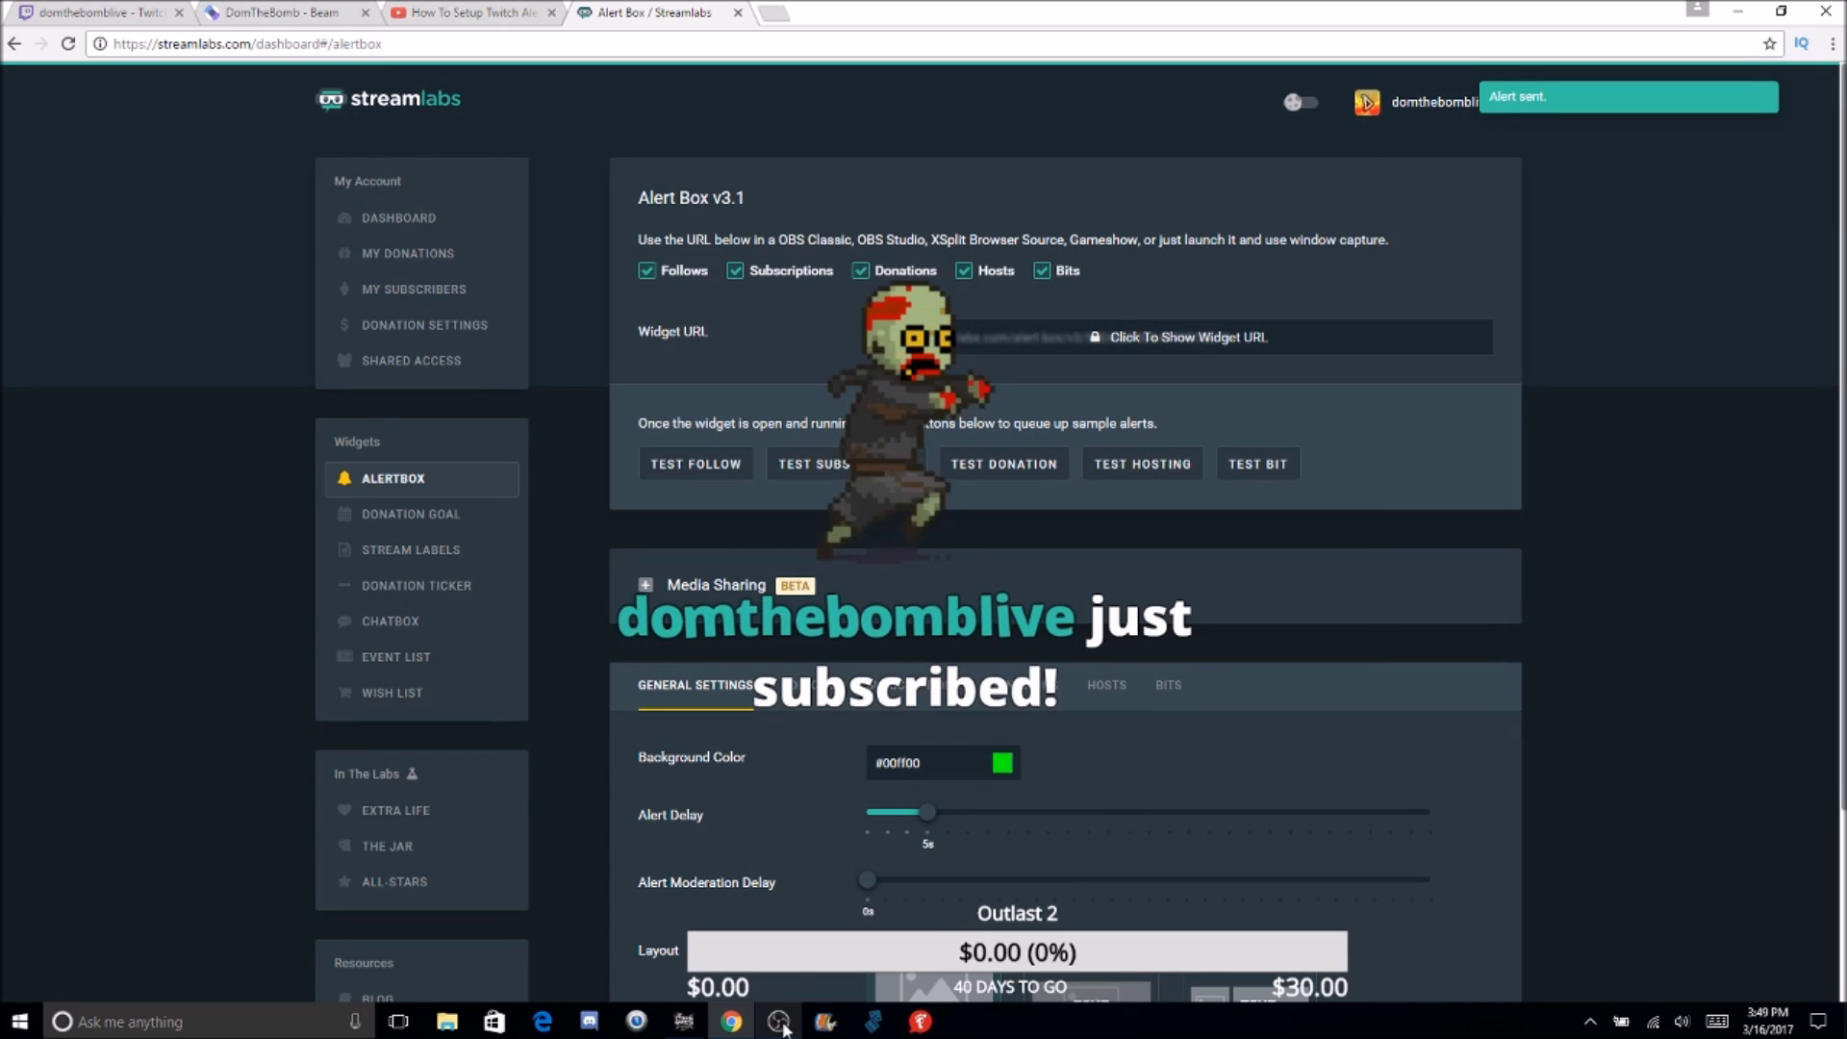
pyautogui.click(780, 1022)
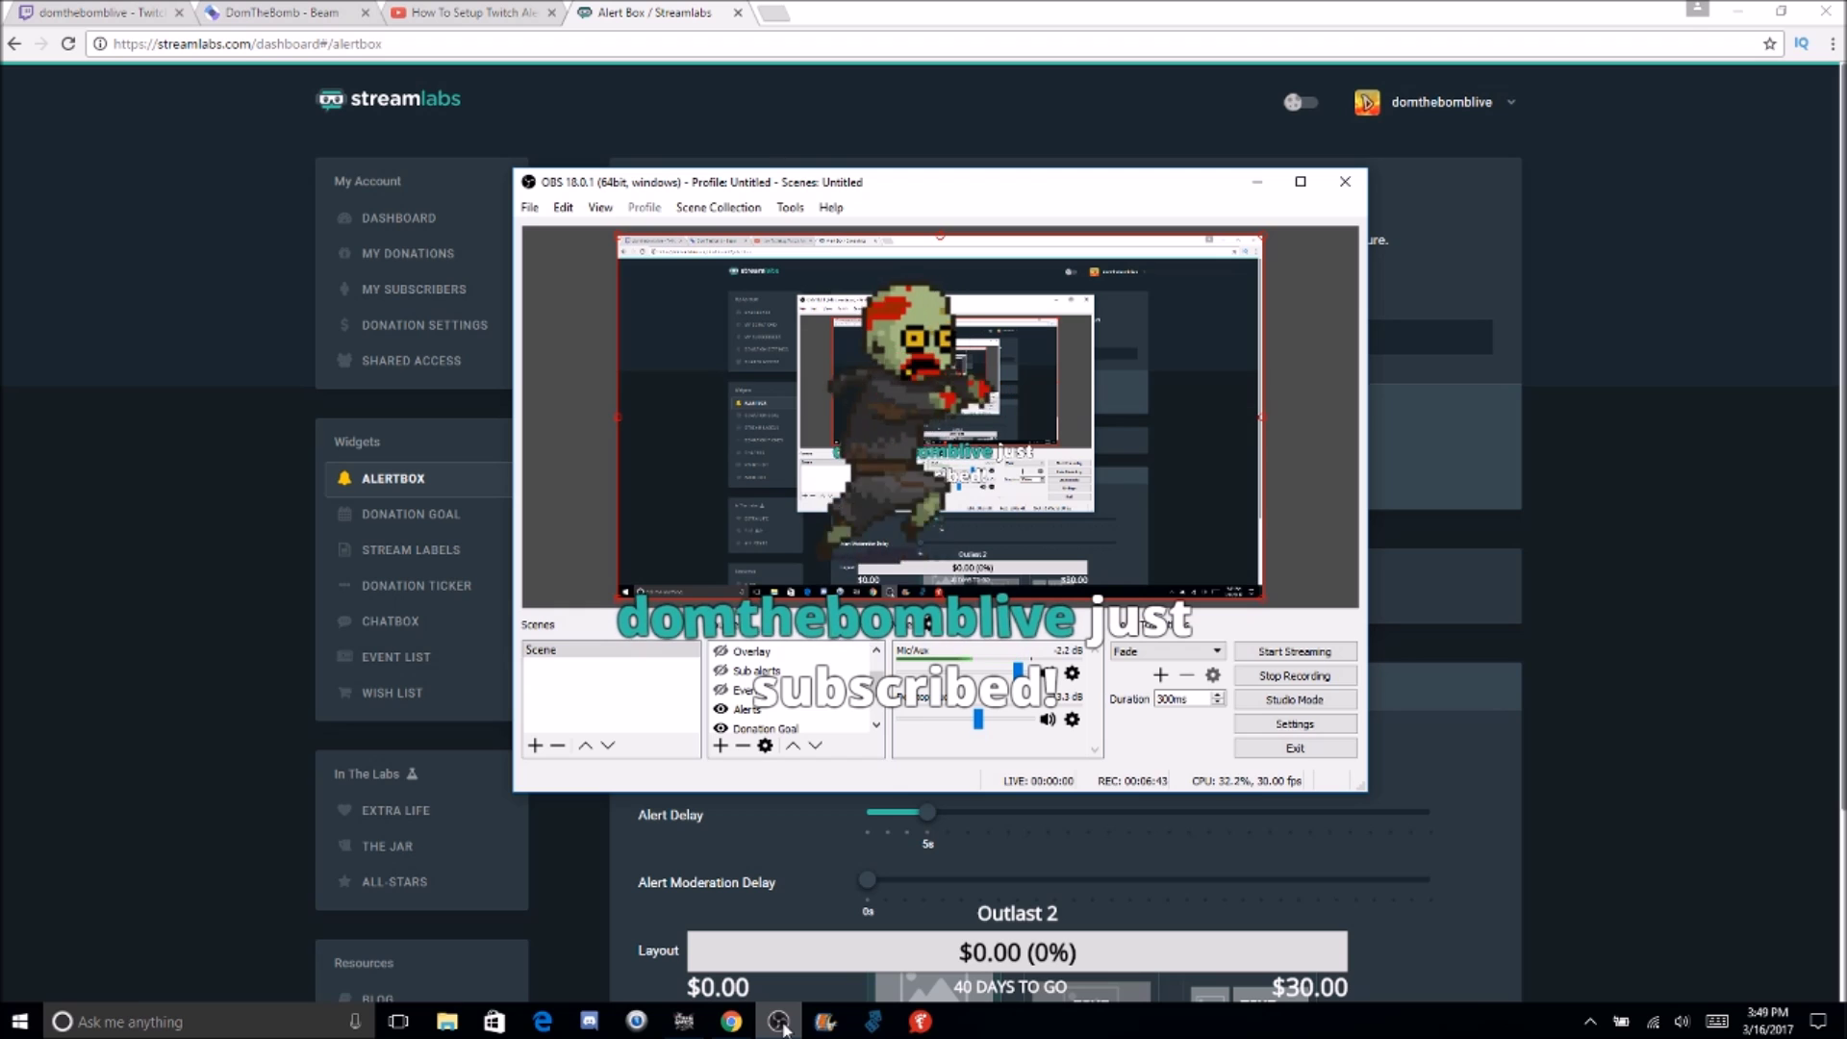
pyautogui.click(780, 1022)
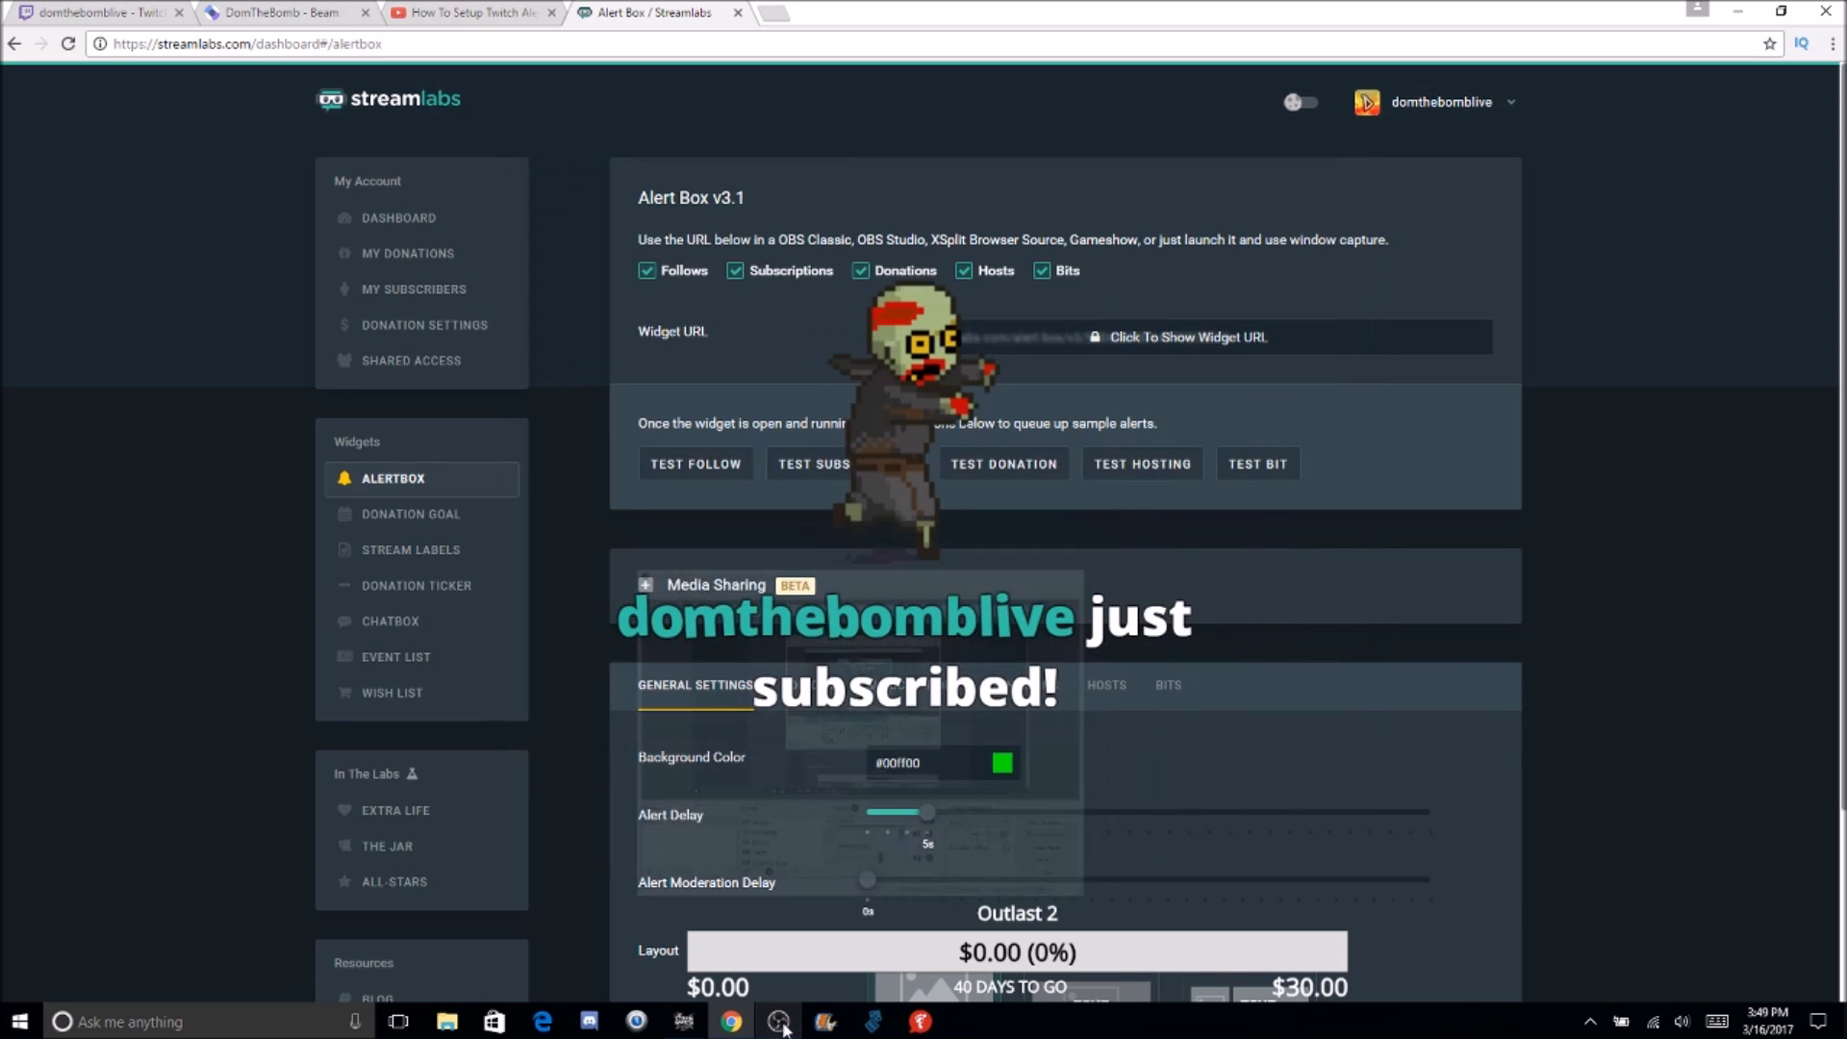
# Fire test donation and hosting alerts, checking each one in the OBS preview
pyautogui.click(1001, 466)
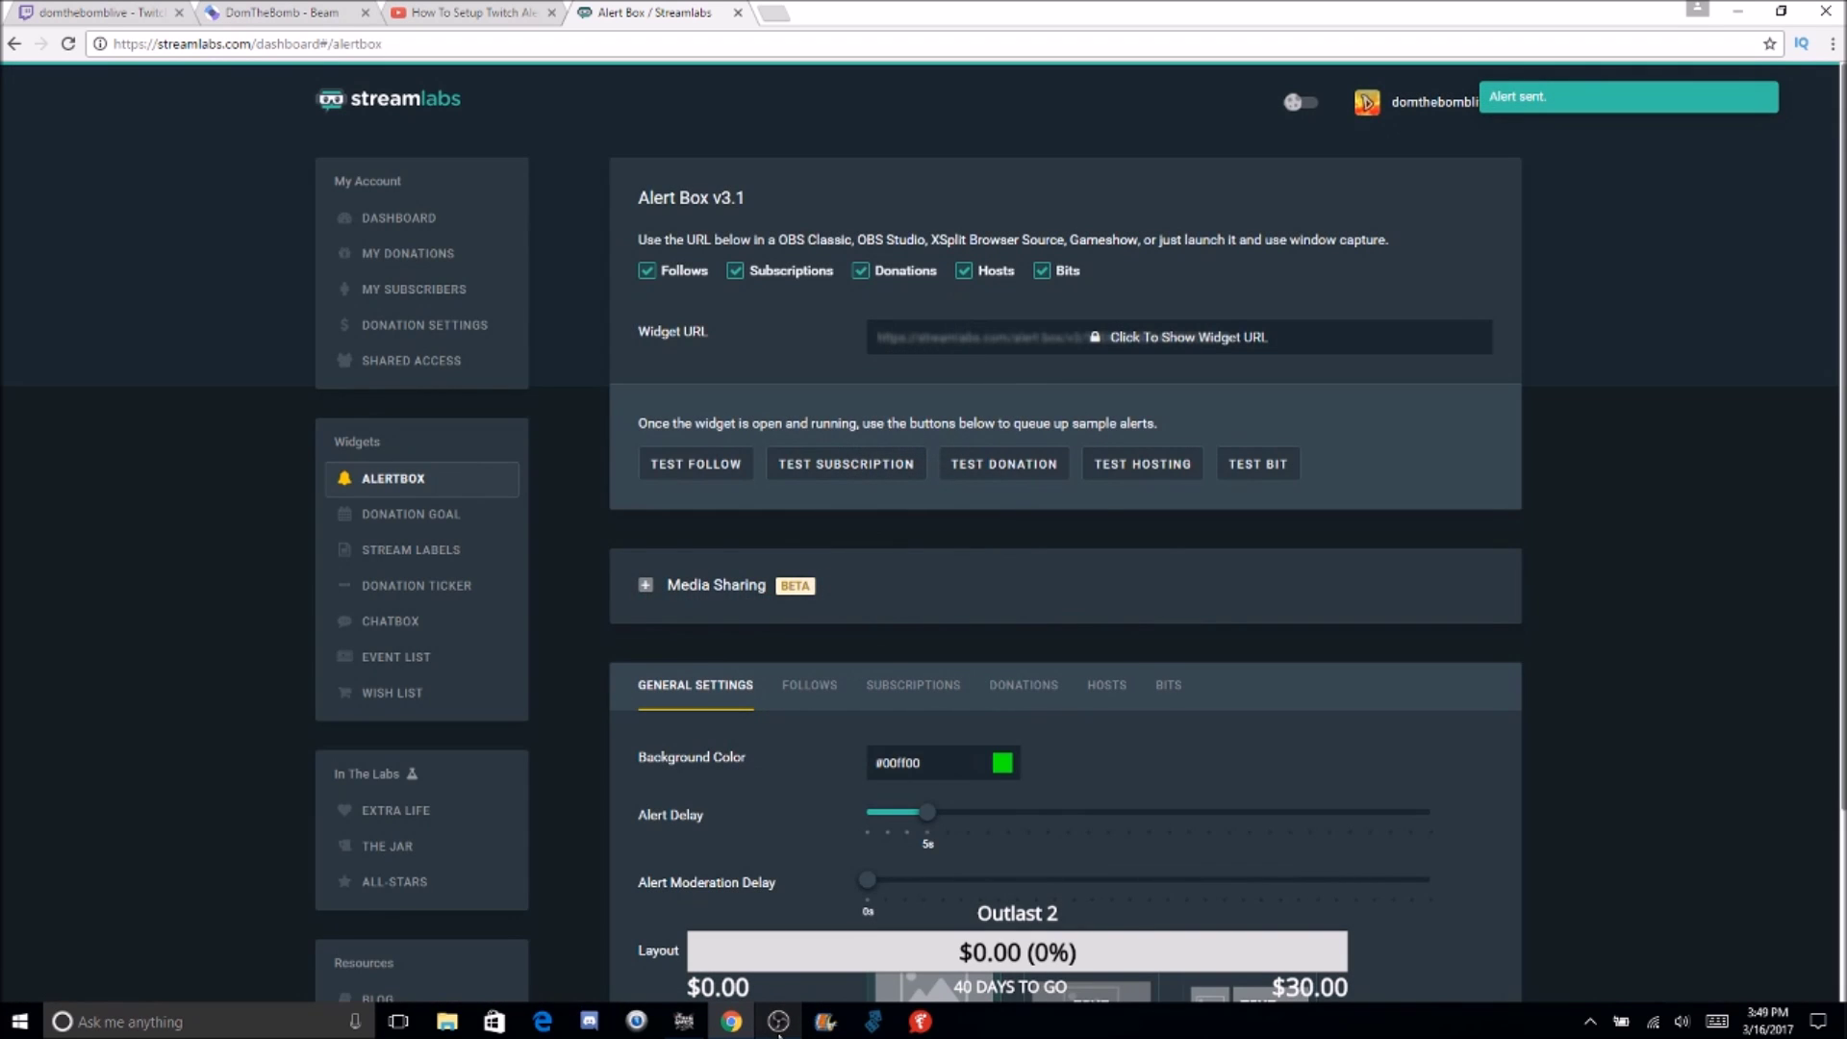
pyautogui.click(780, 1021)
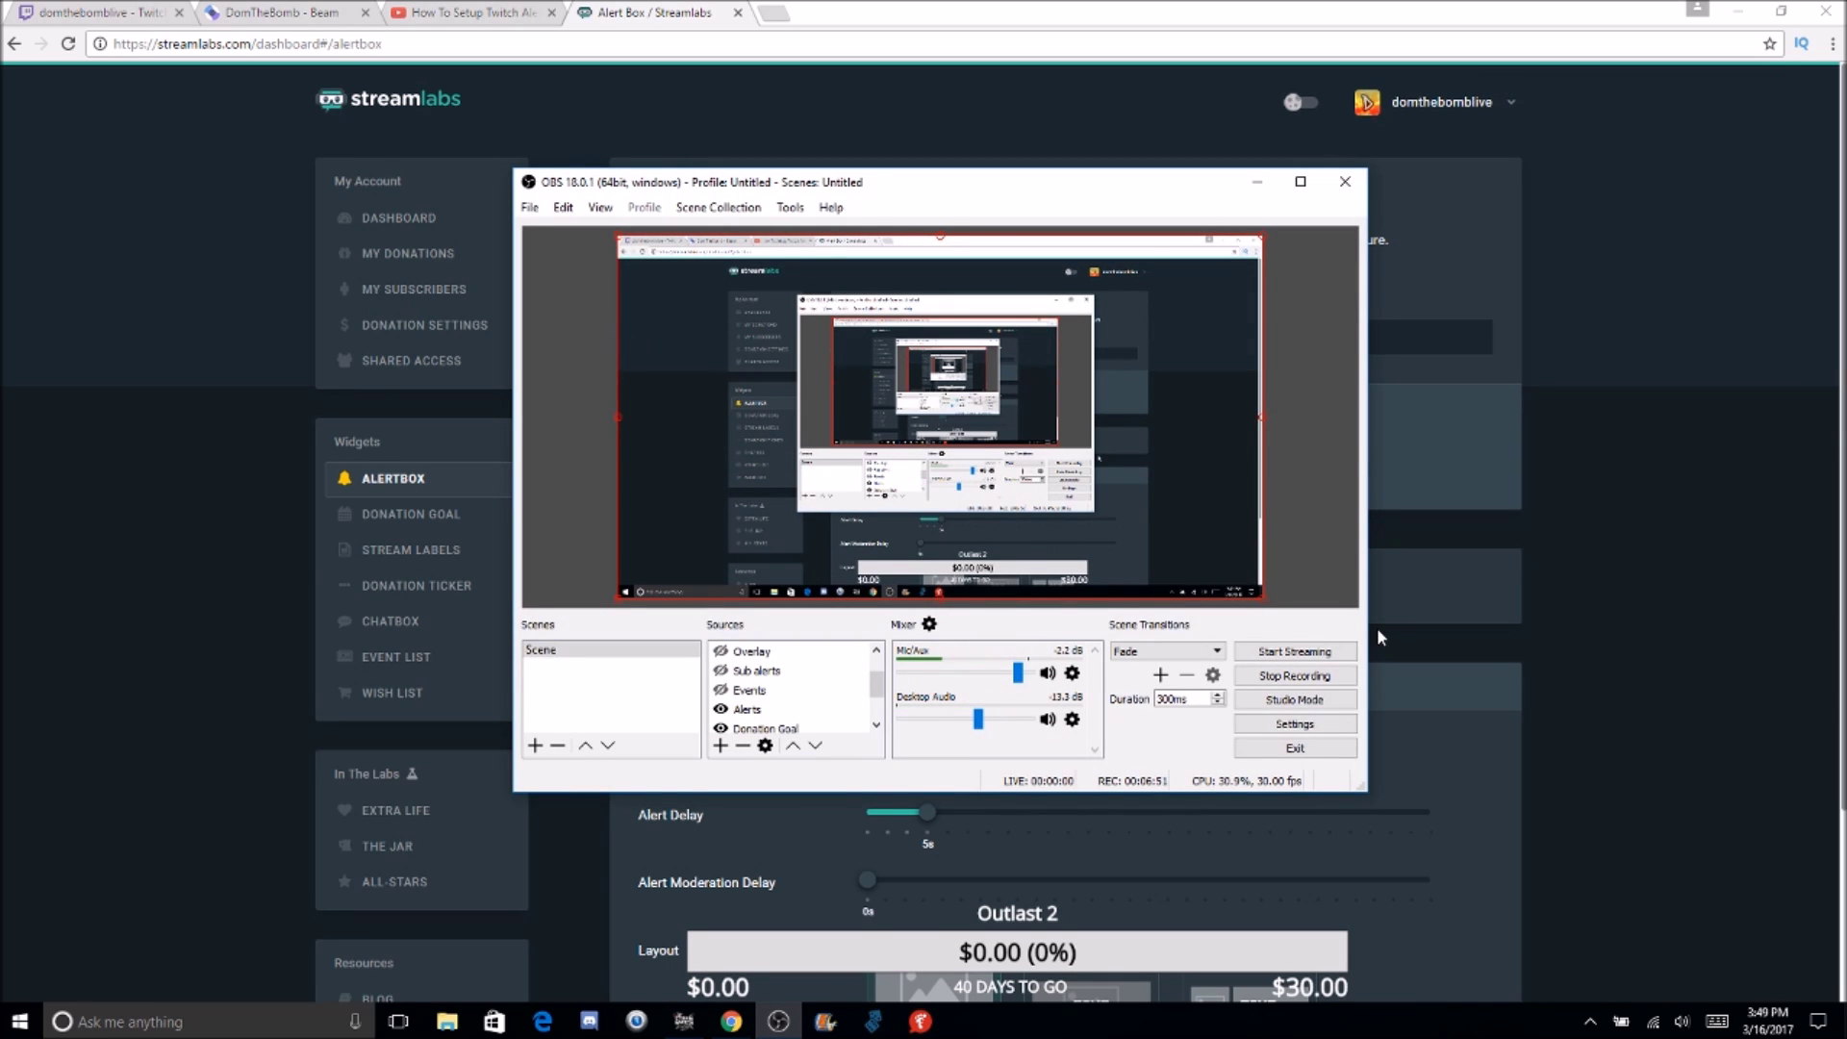
pyautogui.click(1553, 636)
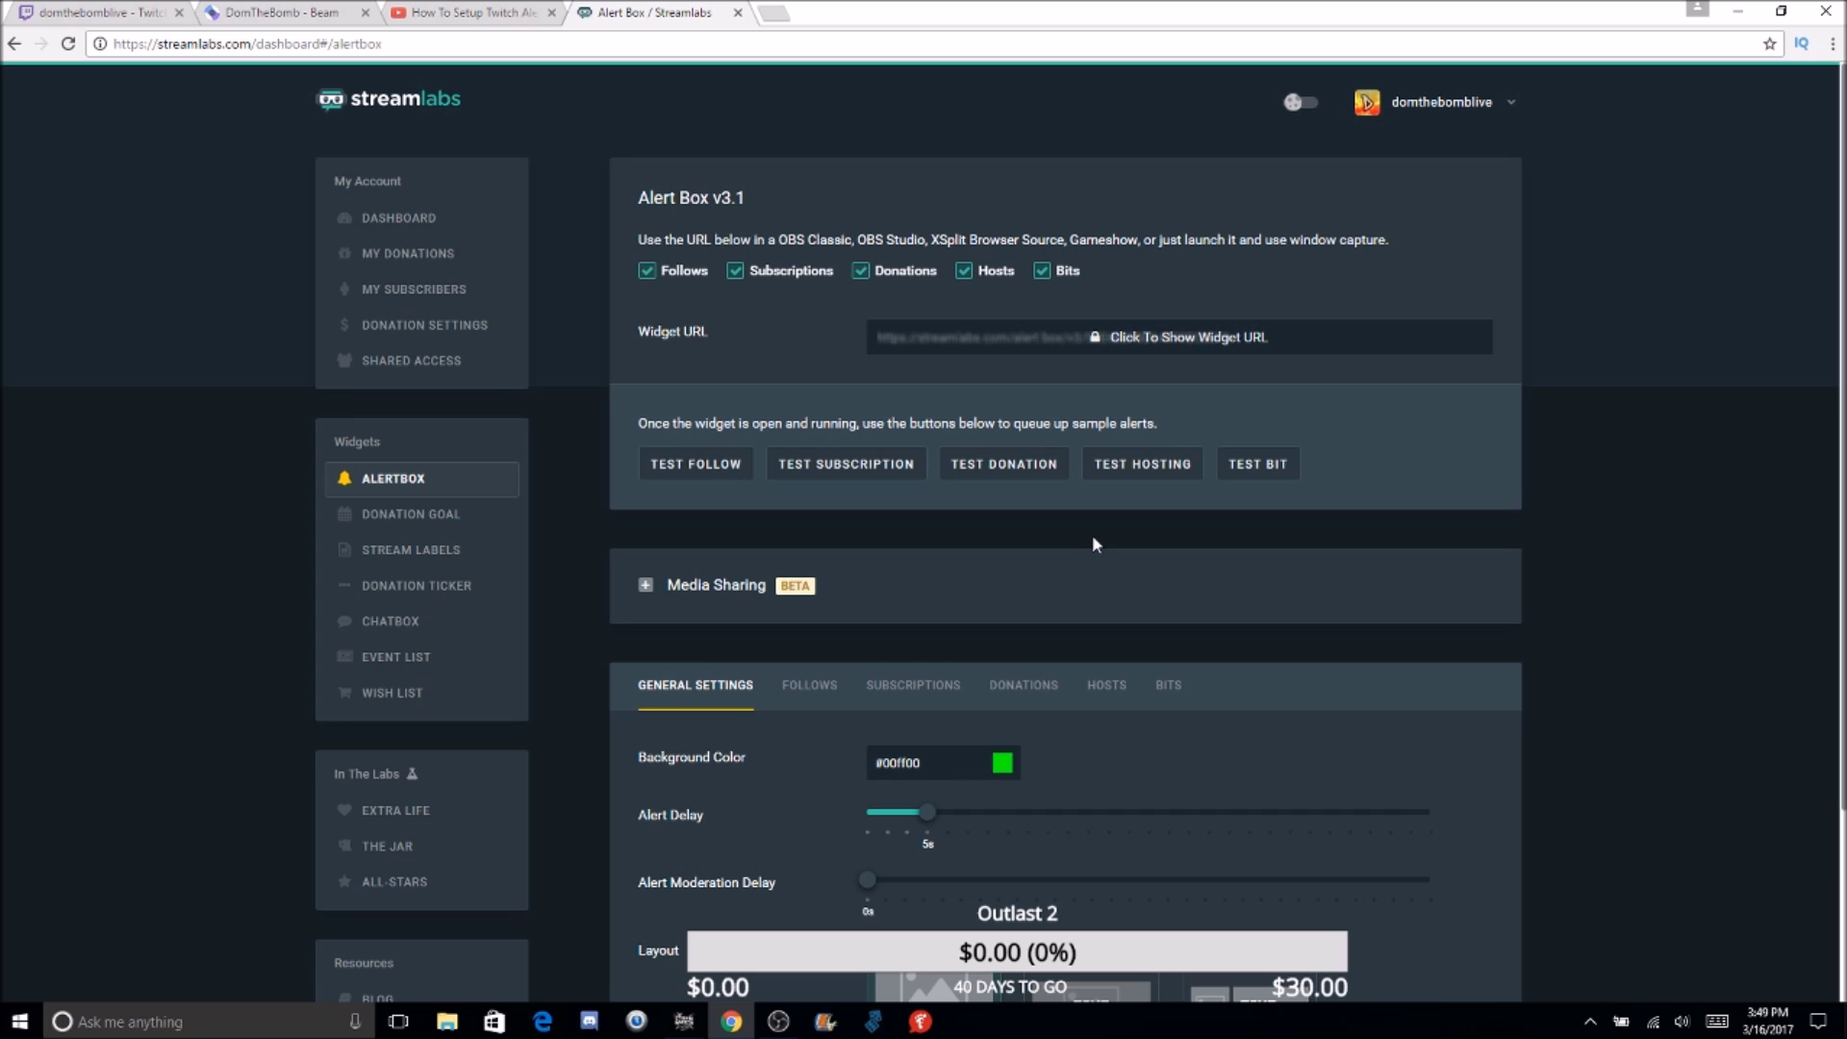
pyautogui.click(1142, 464)
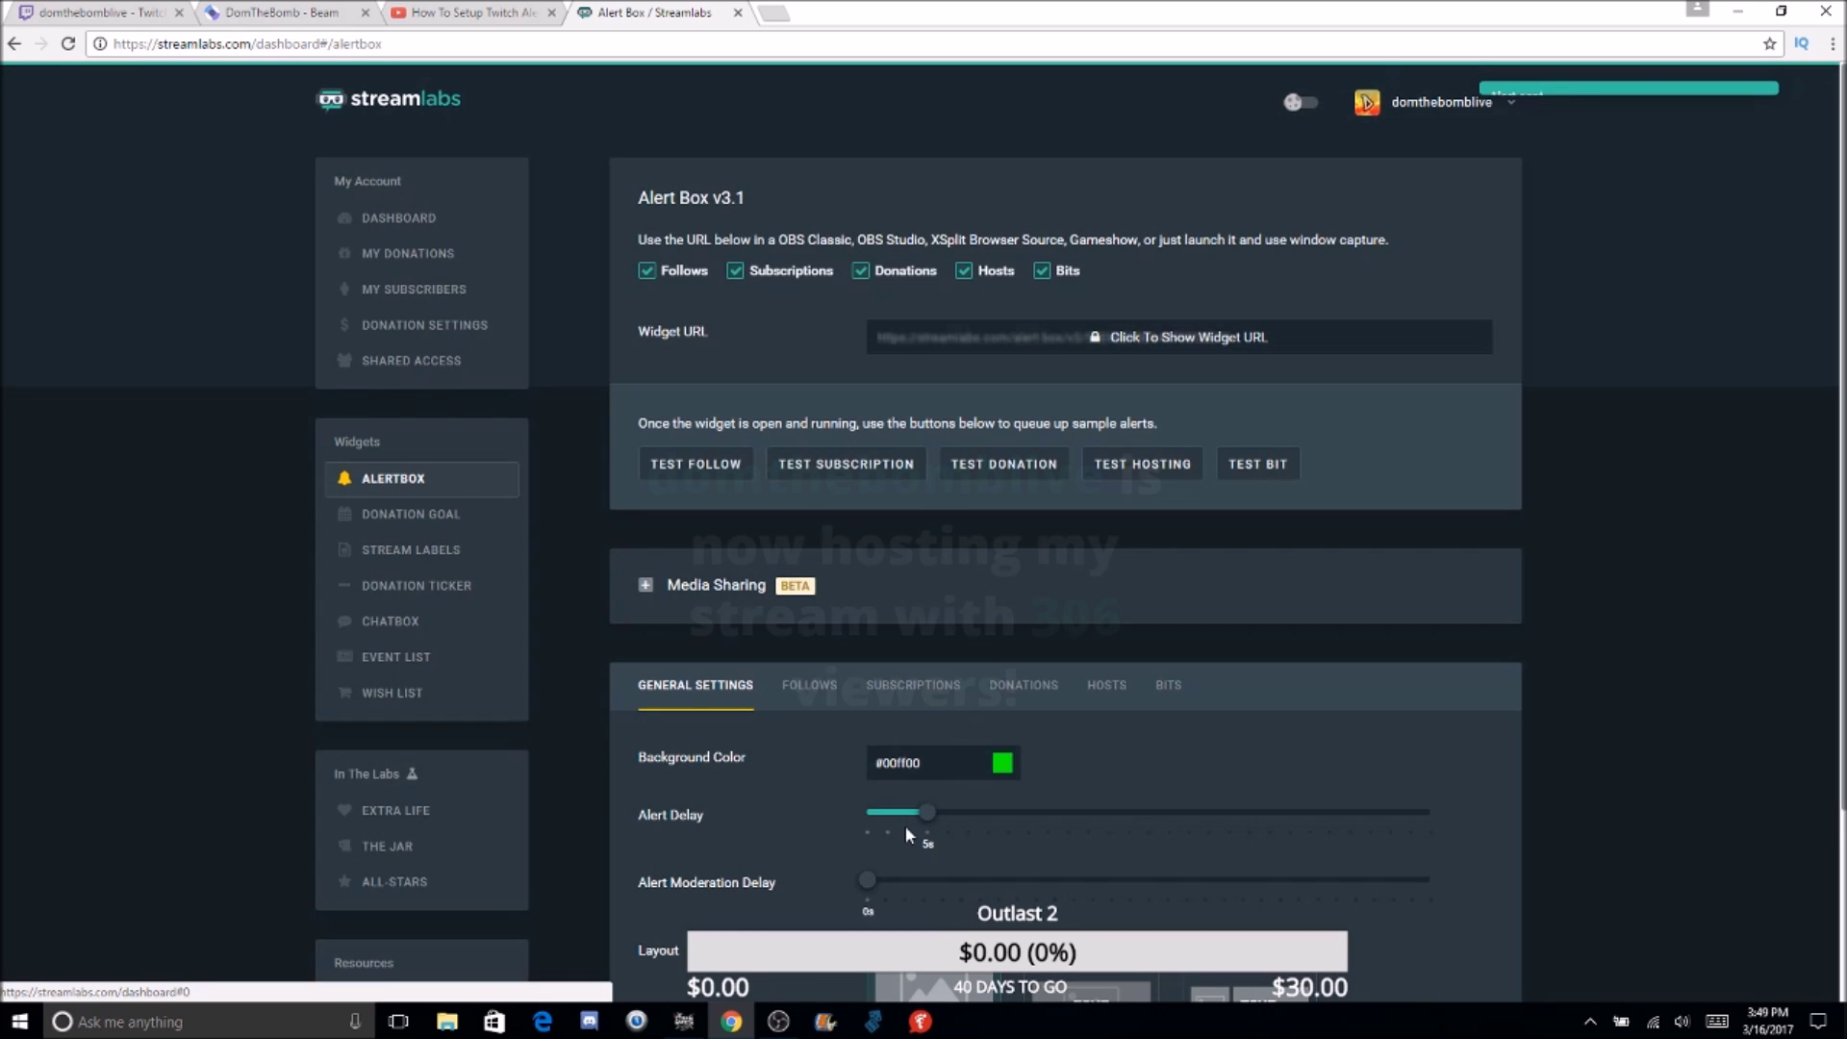
pyautogui.click(779, 1021)
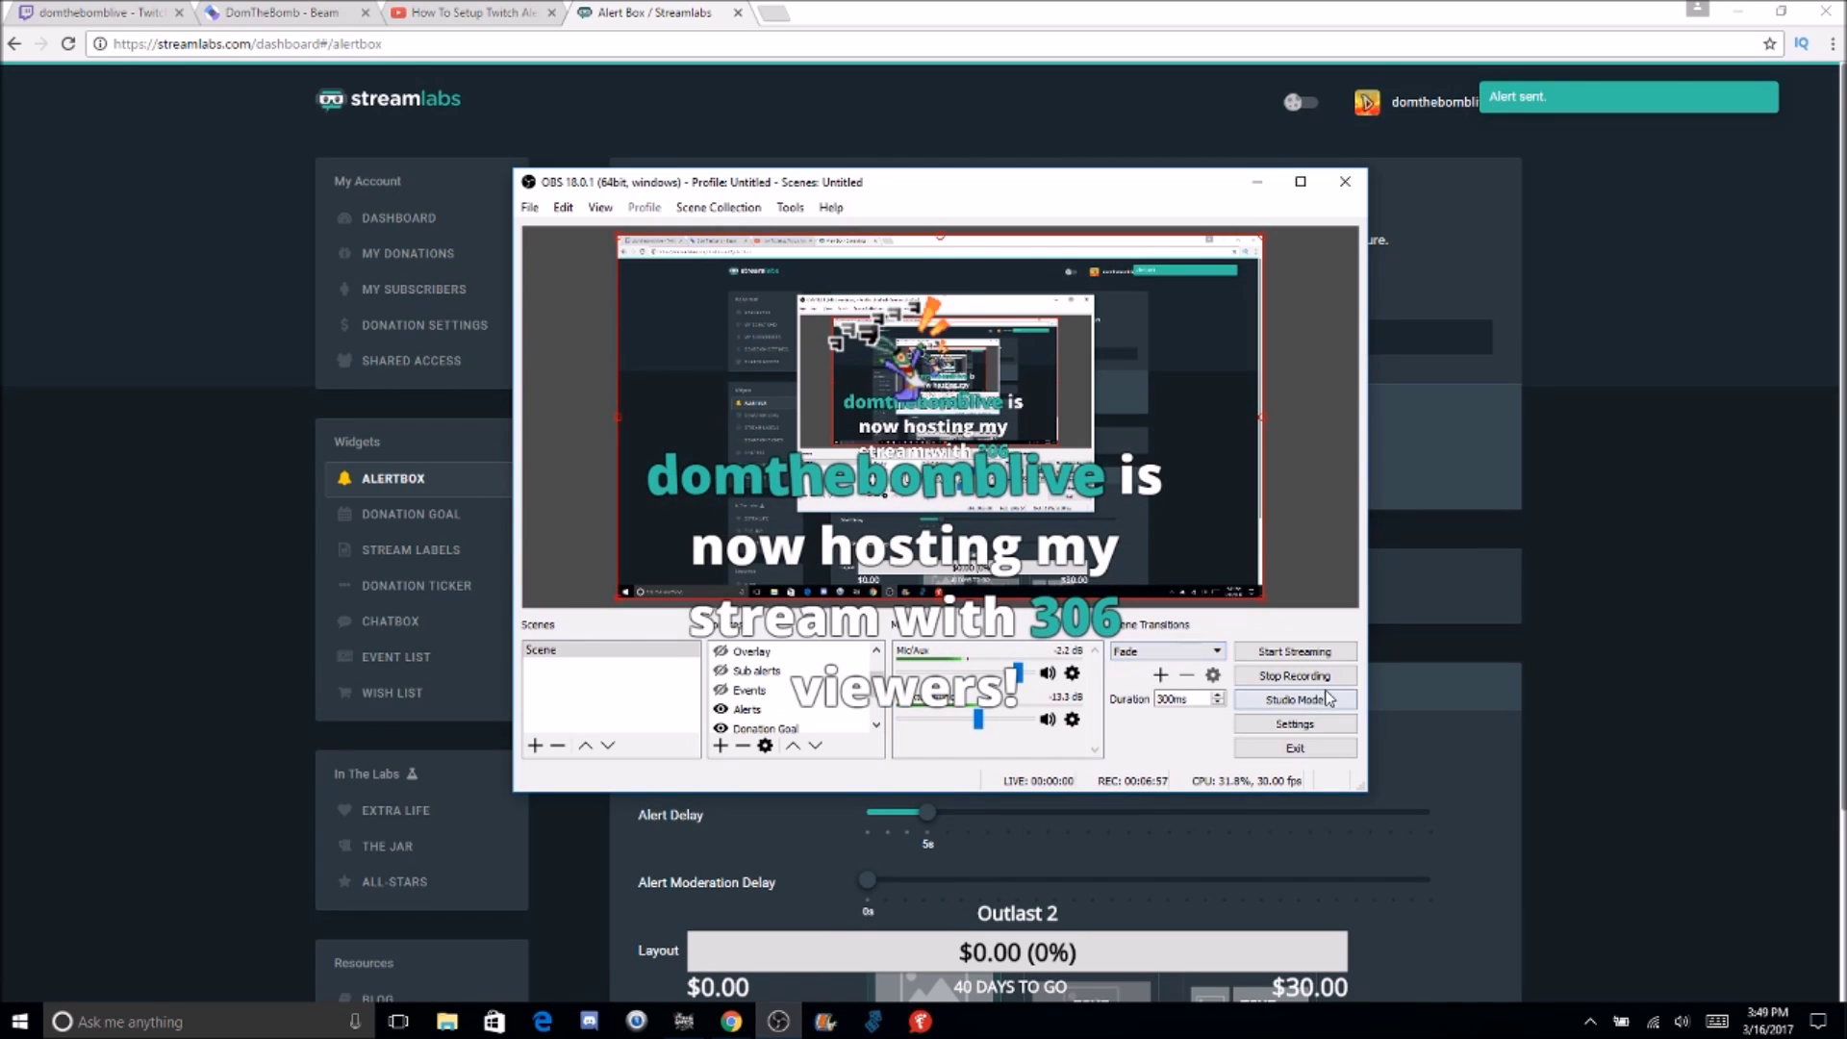
pyautogui.click(1555, 623)
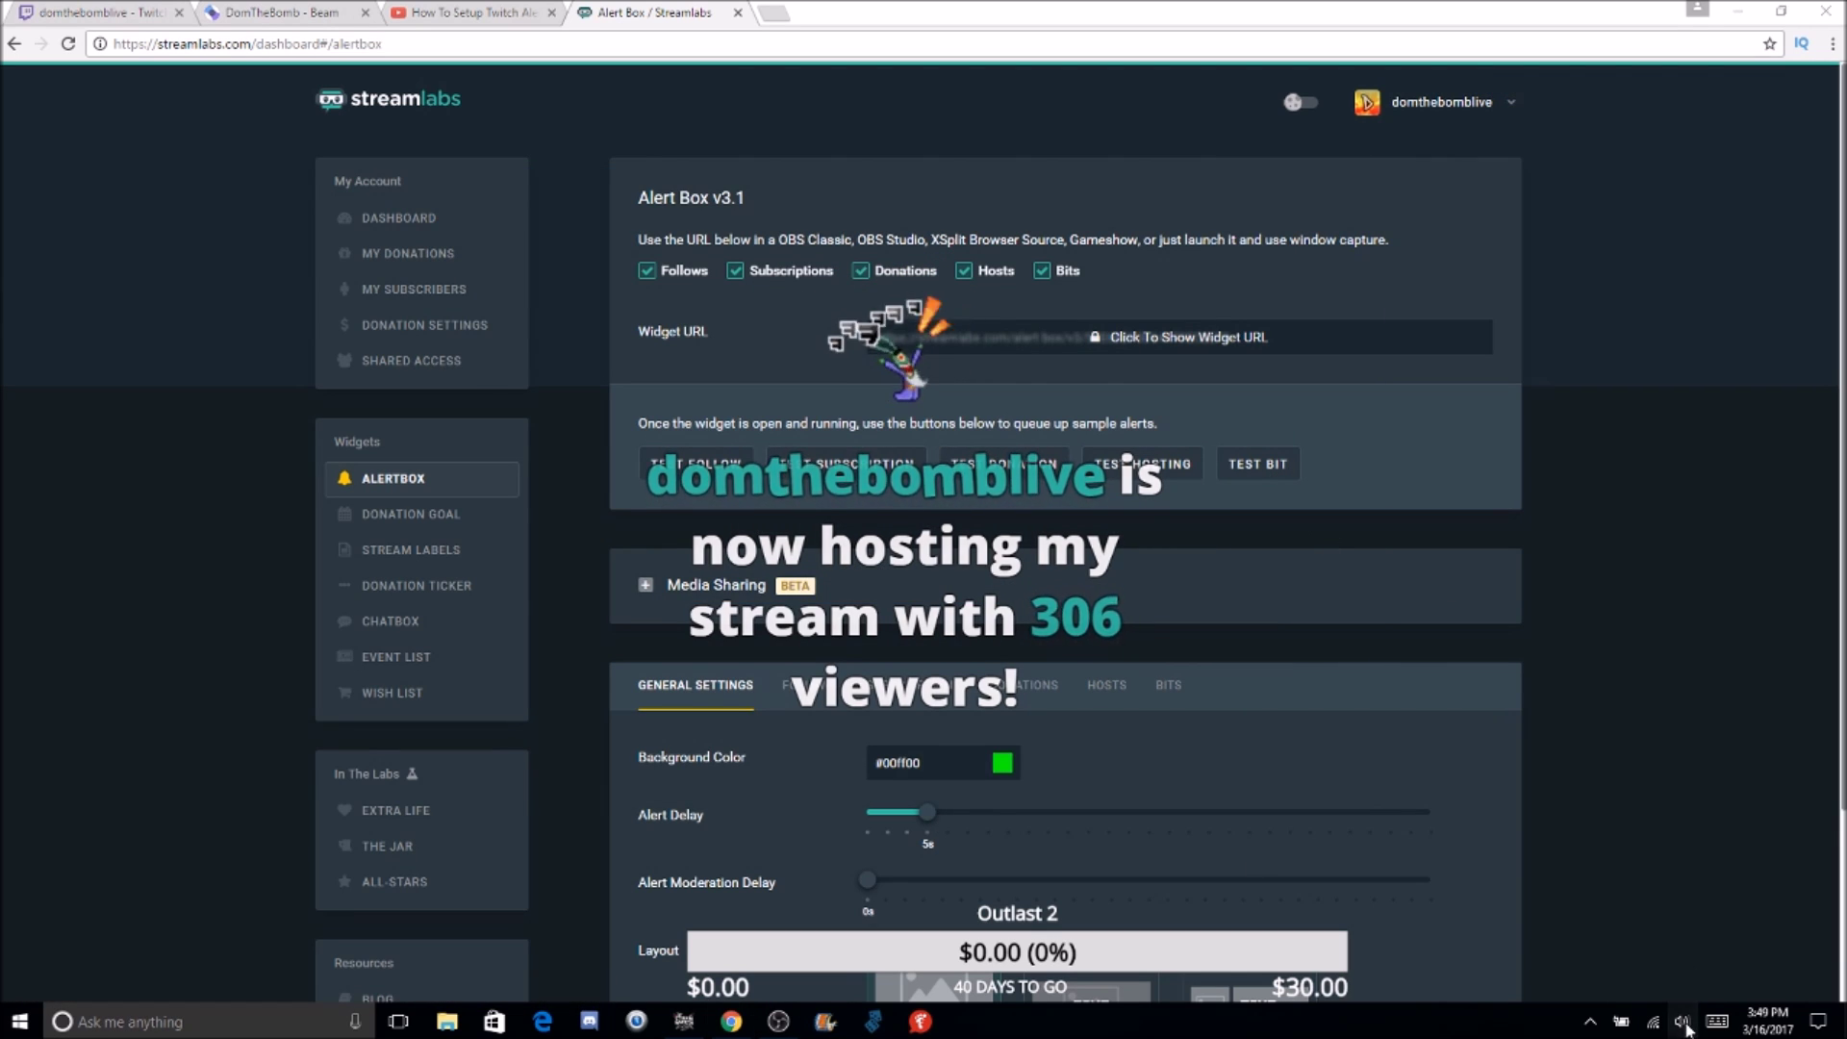
# Check the speaker volume, fire a 100-bit test alert and watch it, then go to Stream Labels
pyautogui.click(1682, 1021)
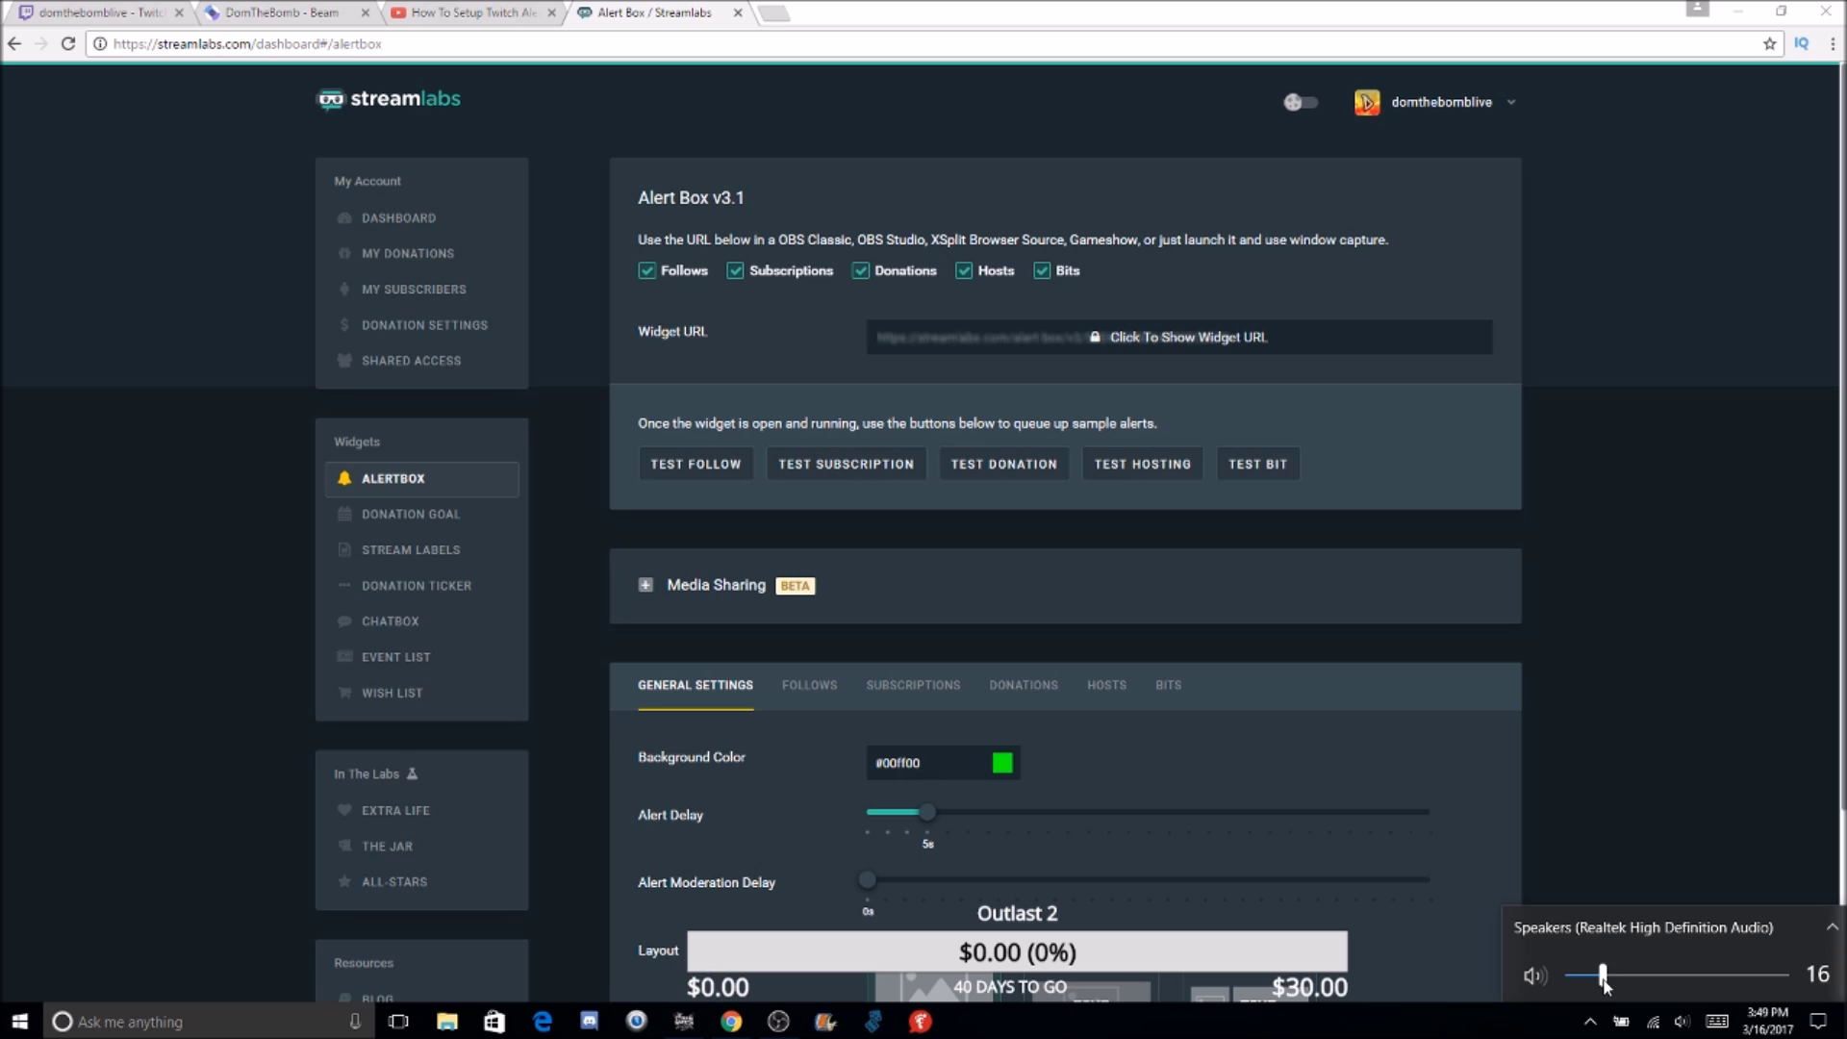
pyautogui.click(1632, 885)
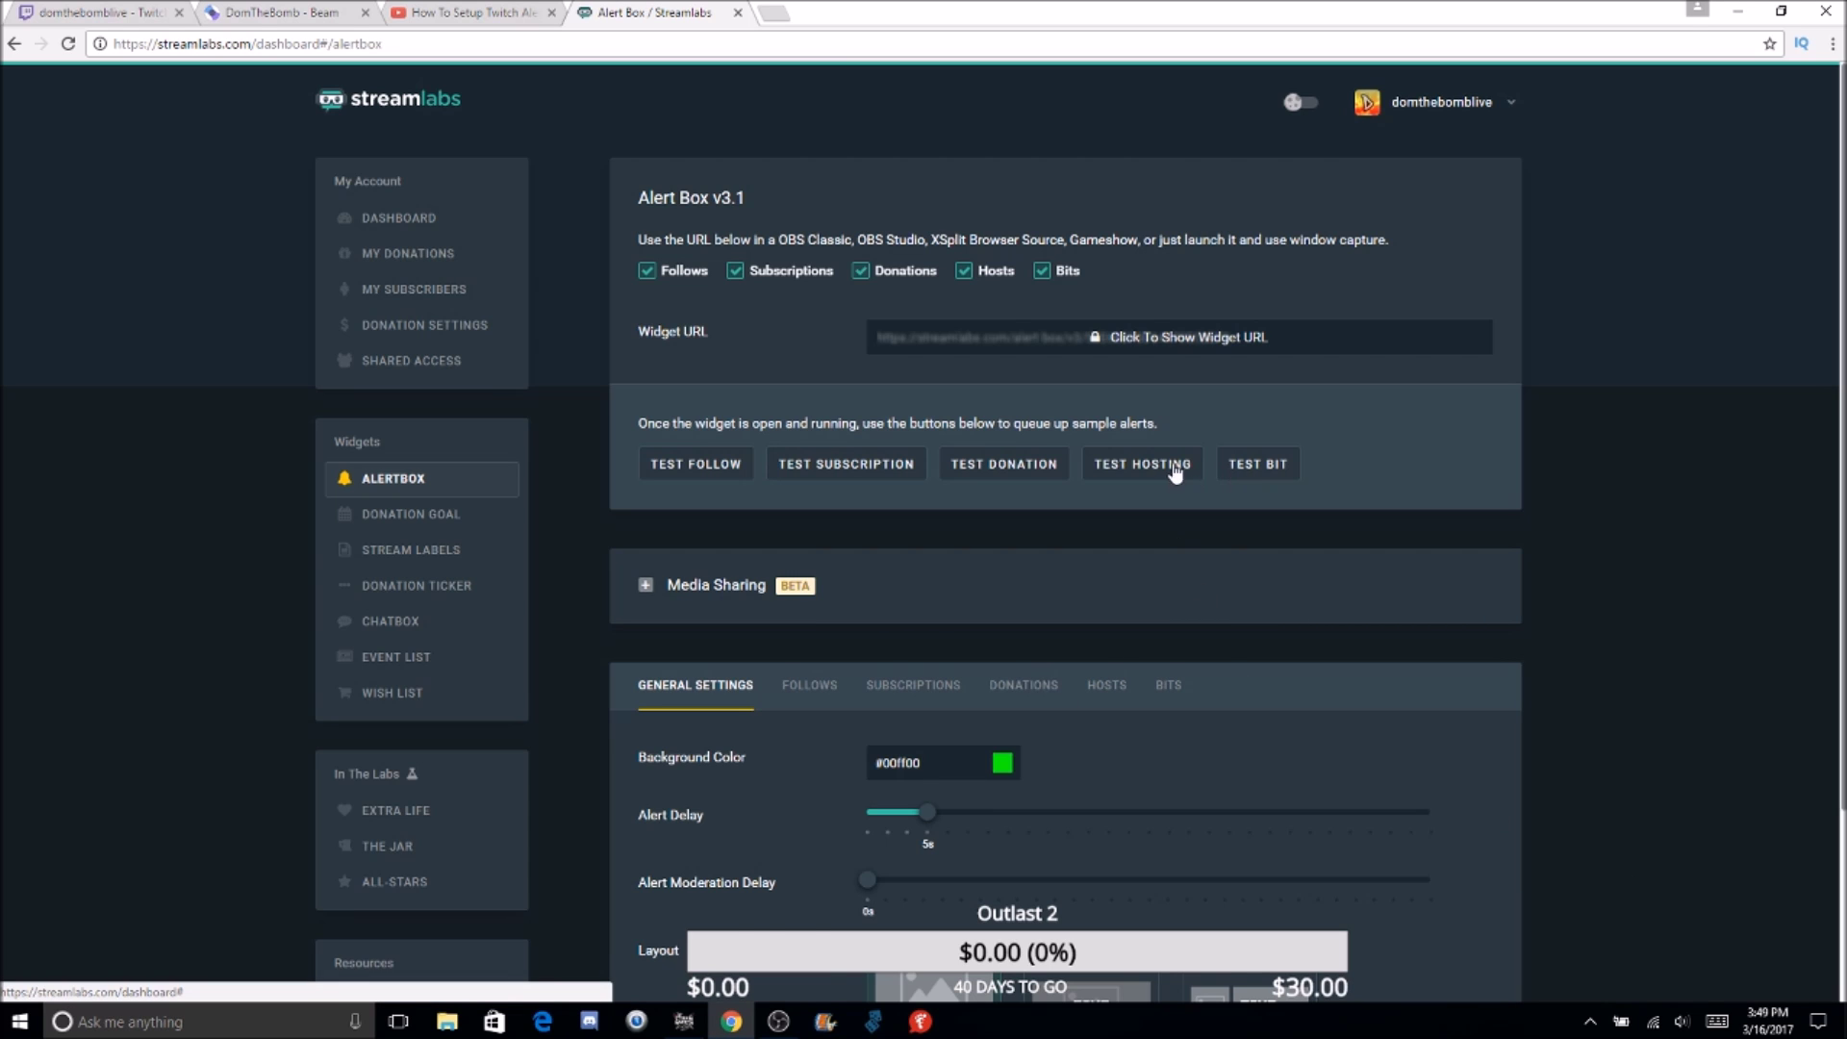
pyautogui.click(1175, 469)
pyautogui.moveTo(779, 1026)
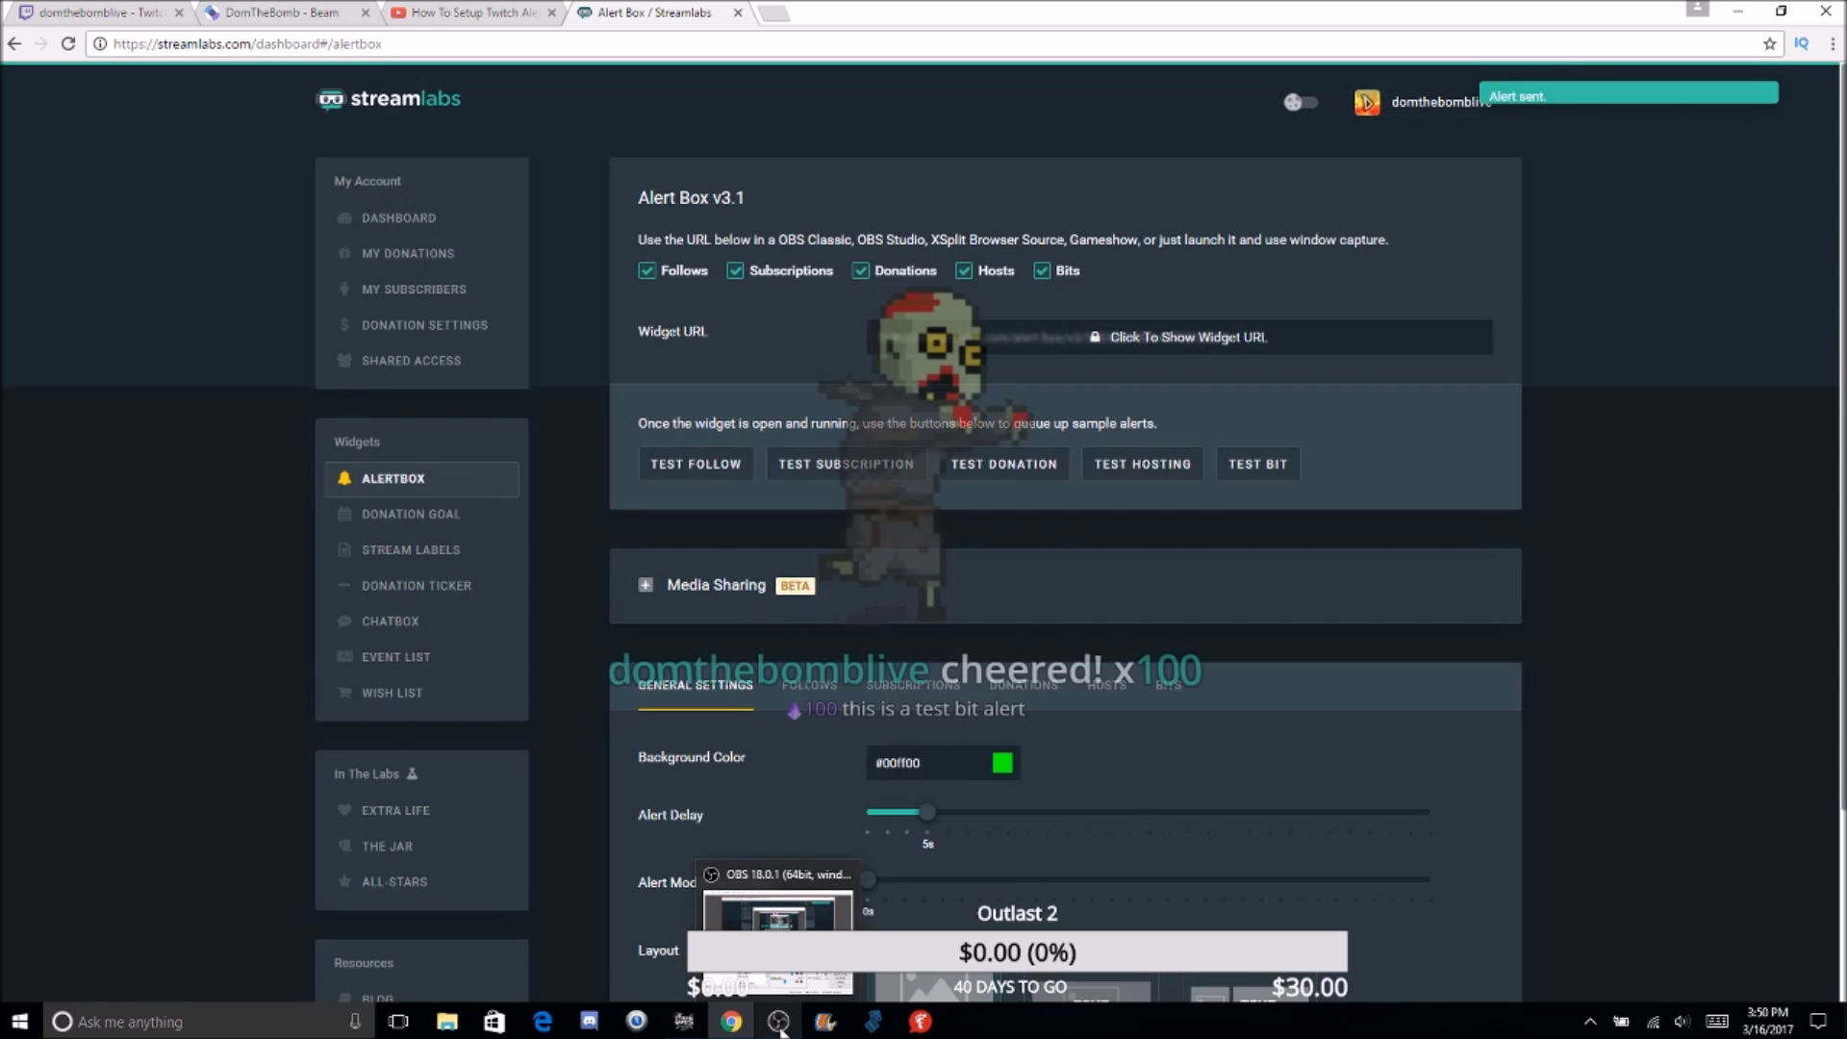
pyautogui.click(779, 1022)
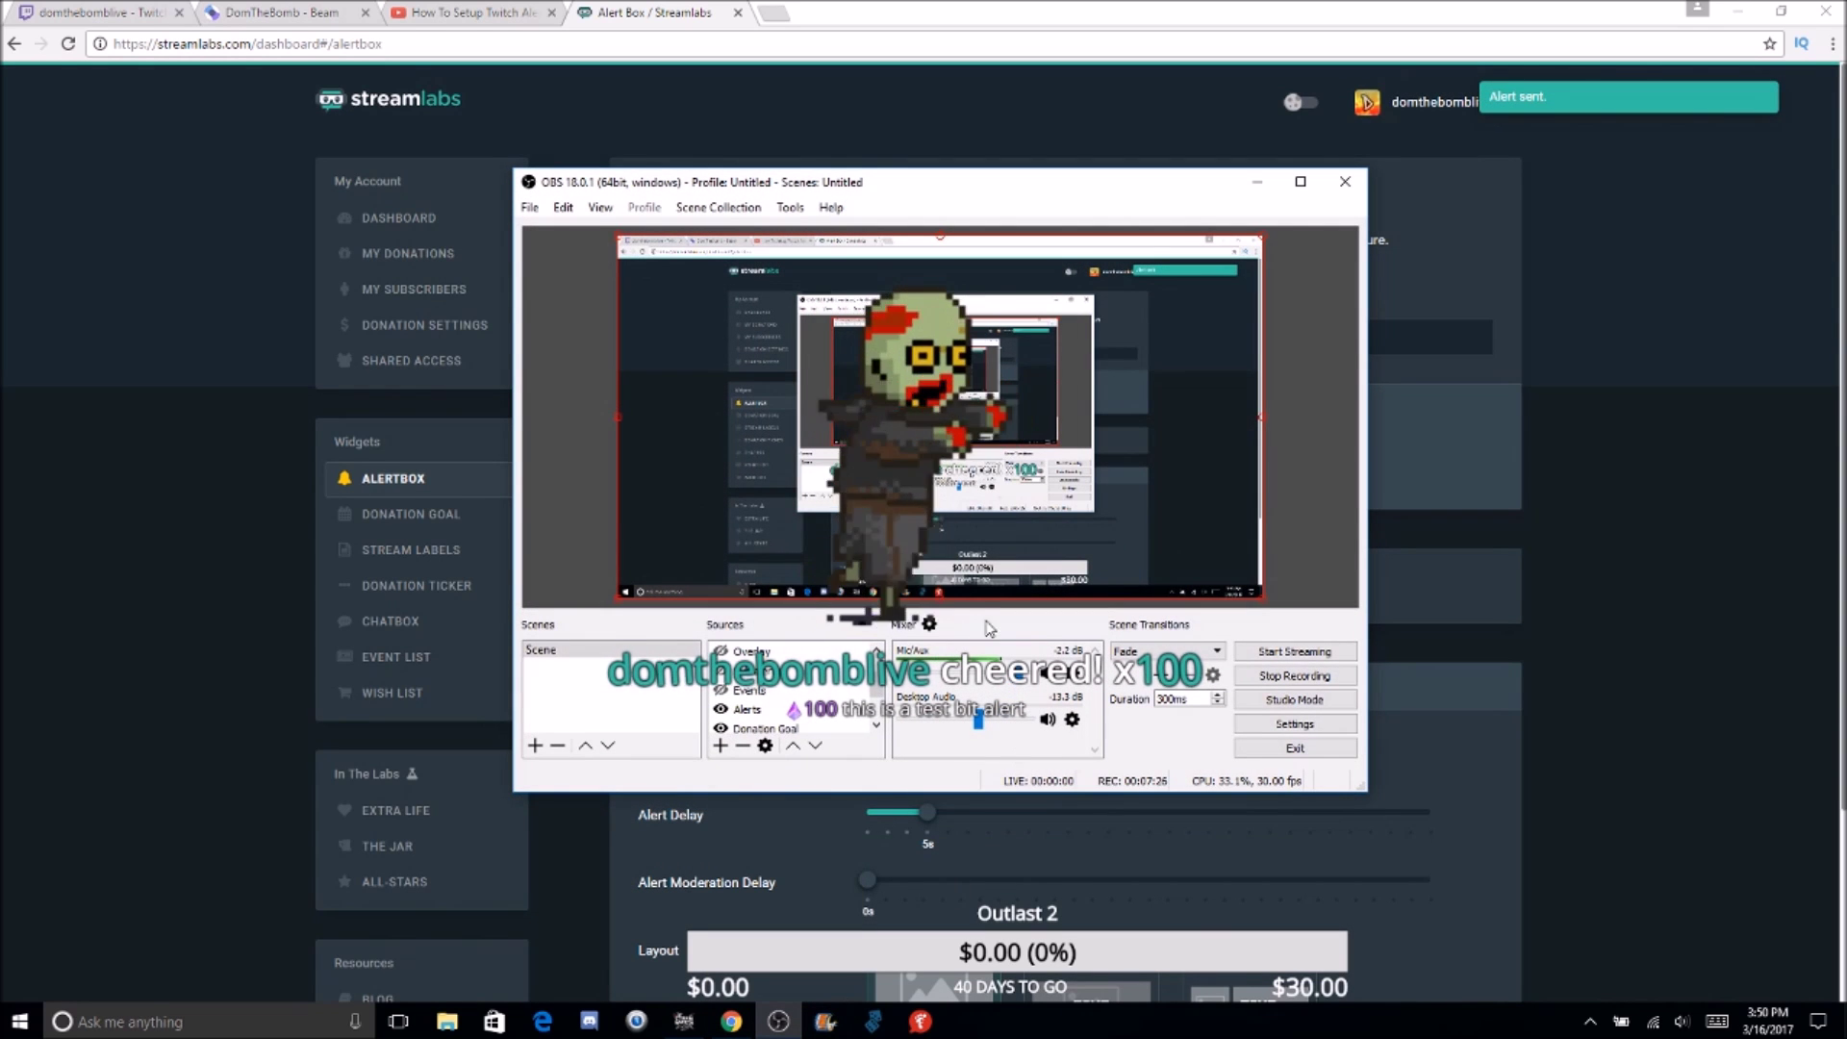
pyautogui.click(1596, 533)
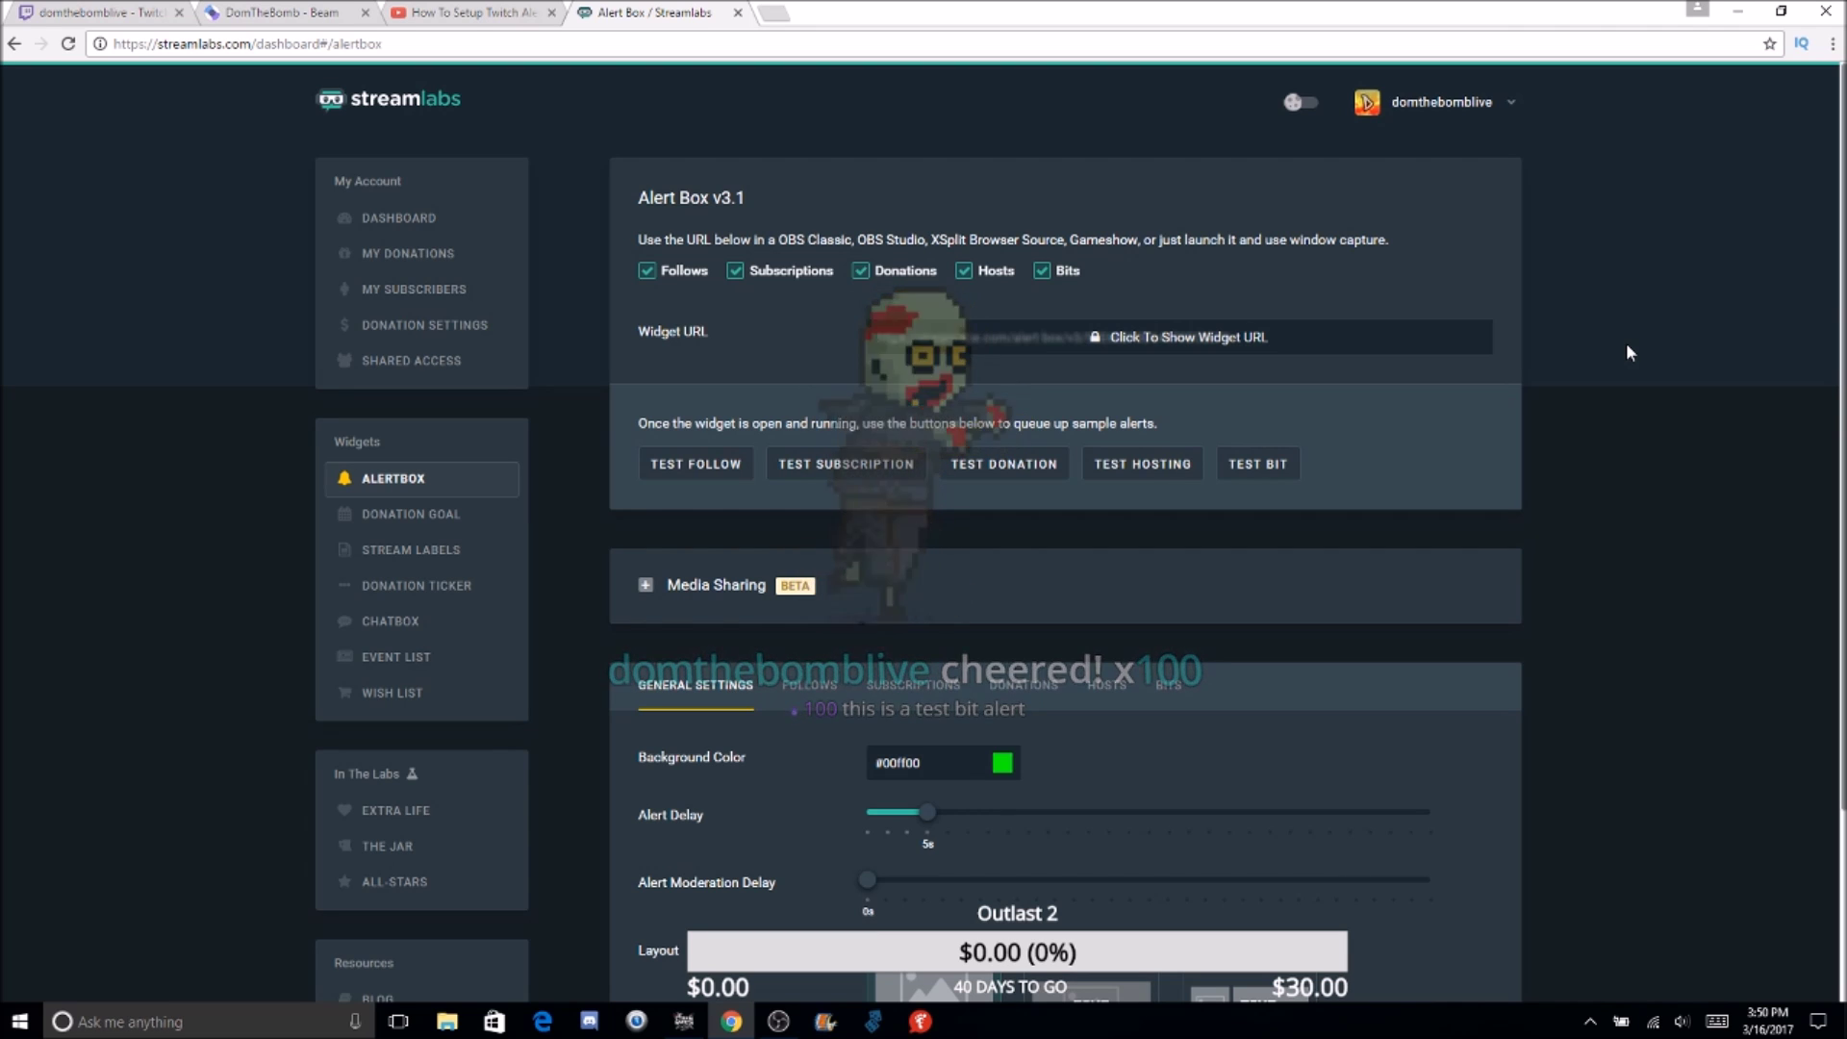
pyautogui.click(460, 554)
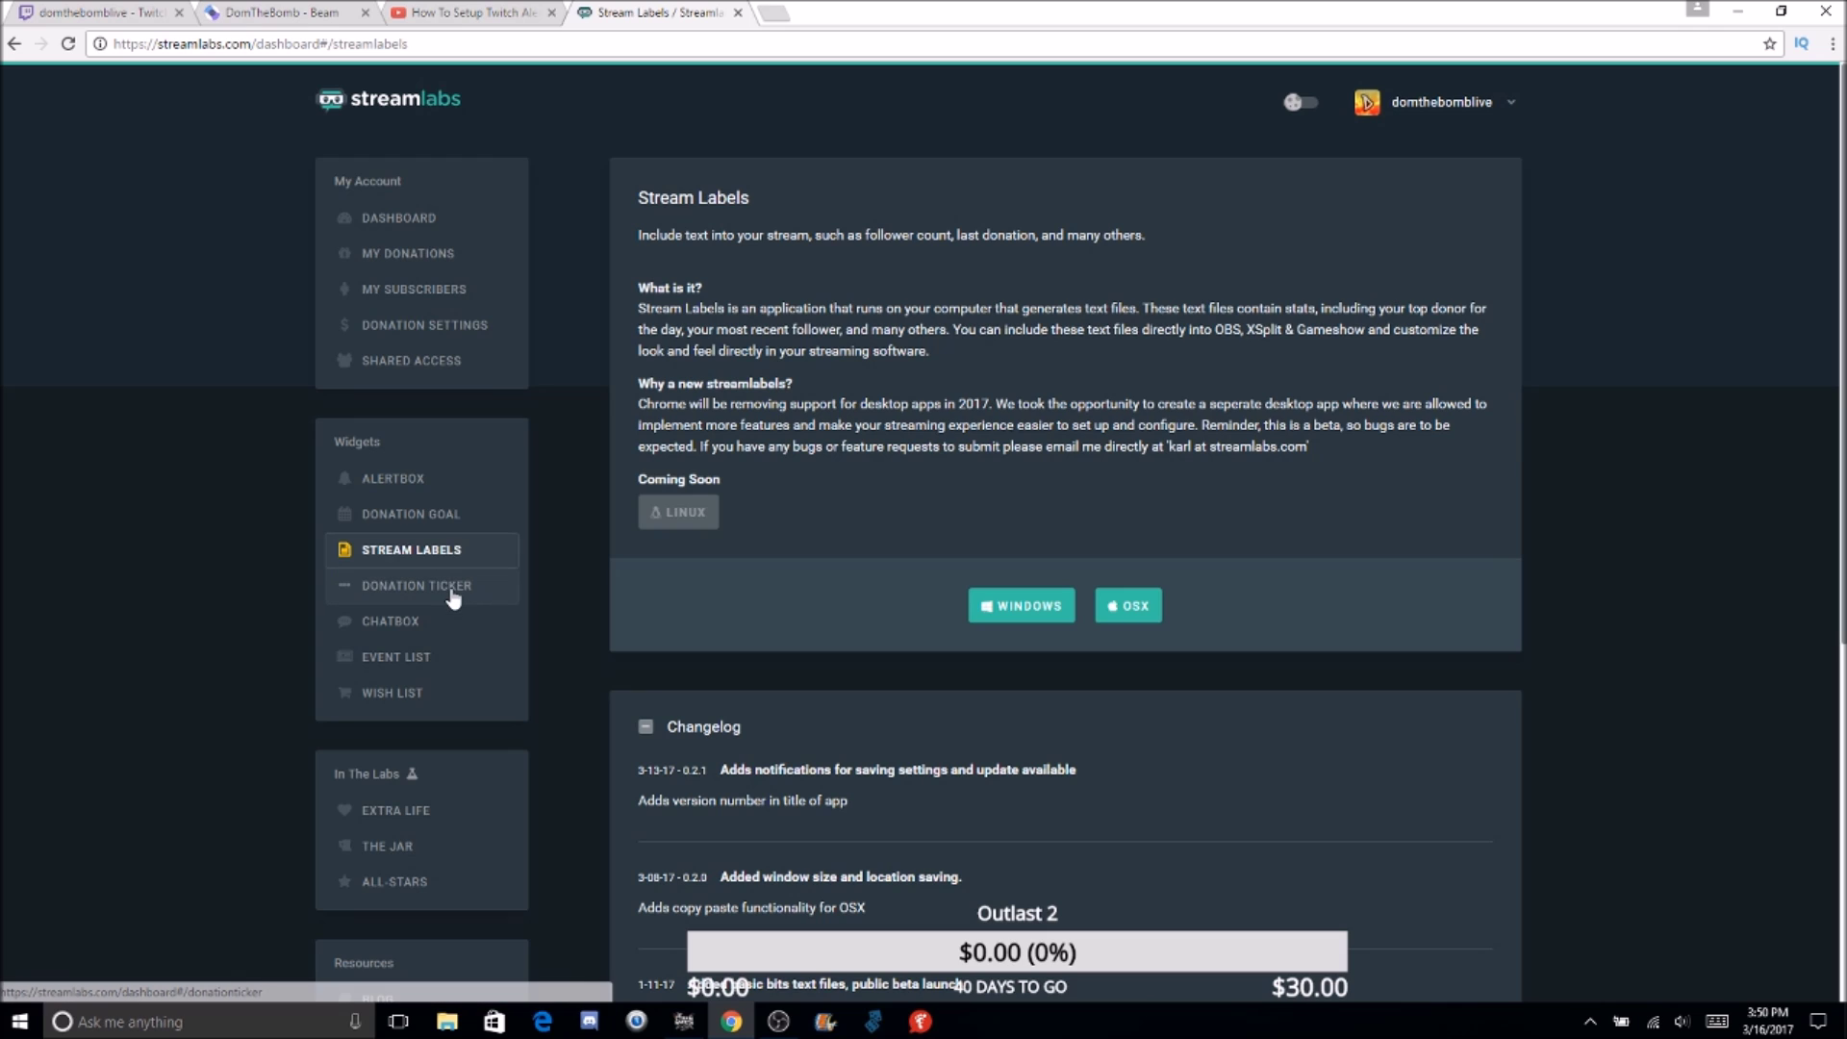
# Look over the Donation Ticker and Chat Box widget pages, then open the Event List widget
pyautogui.click(450, 587)
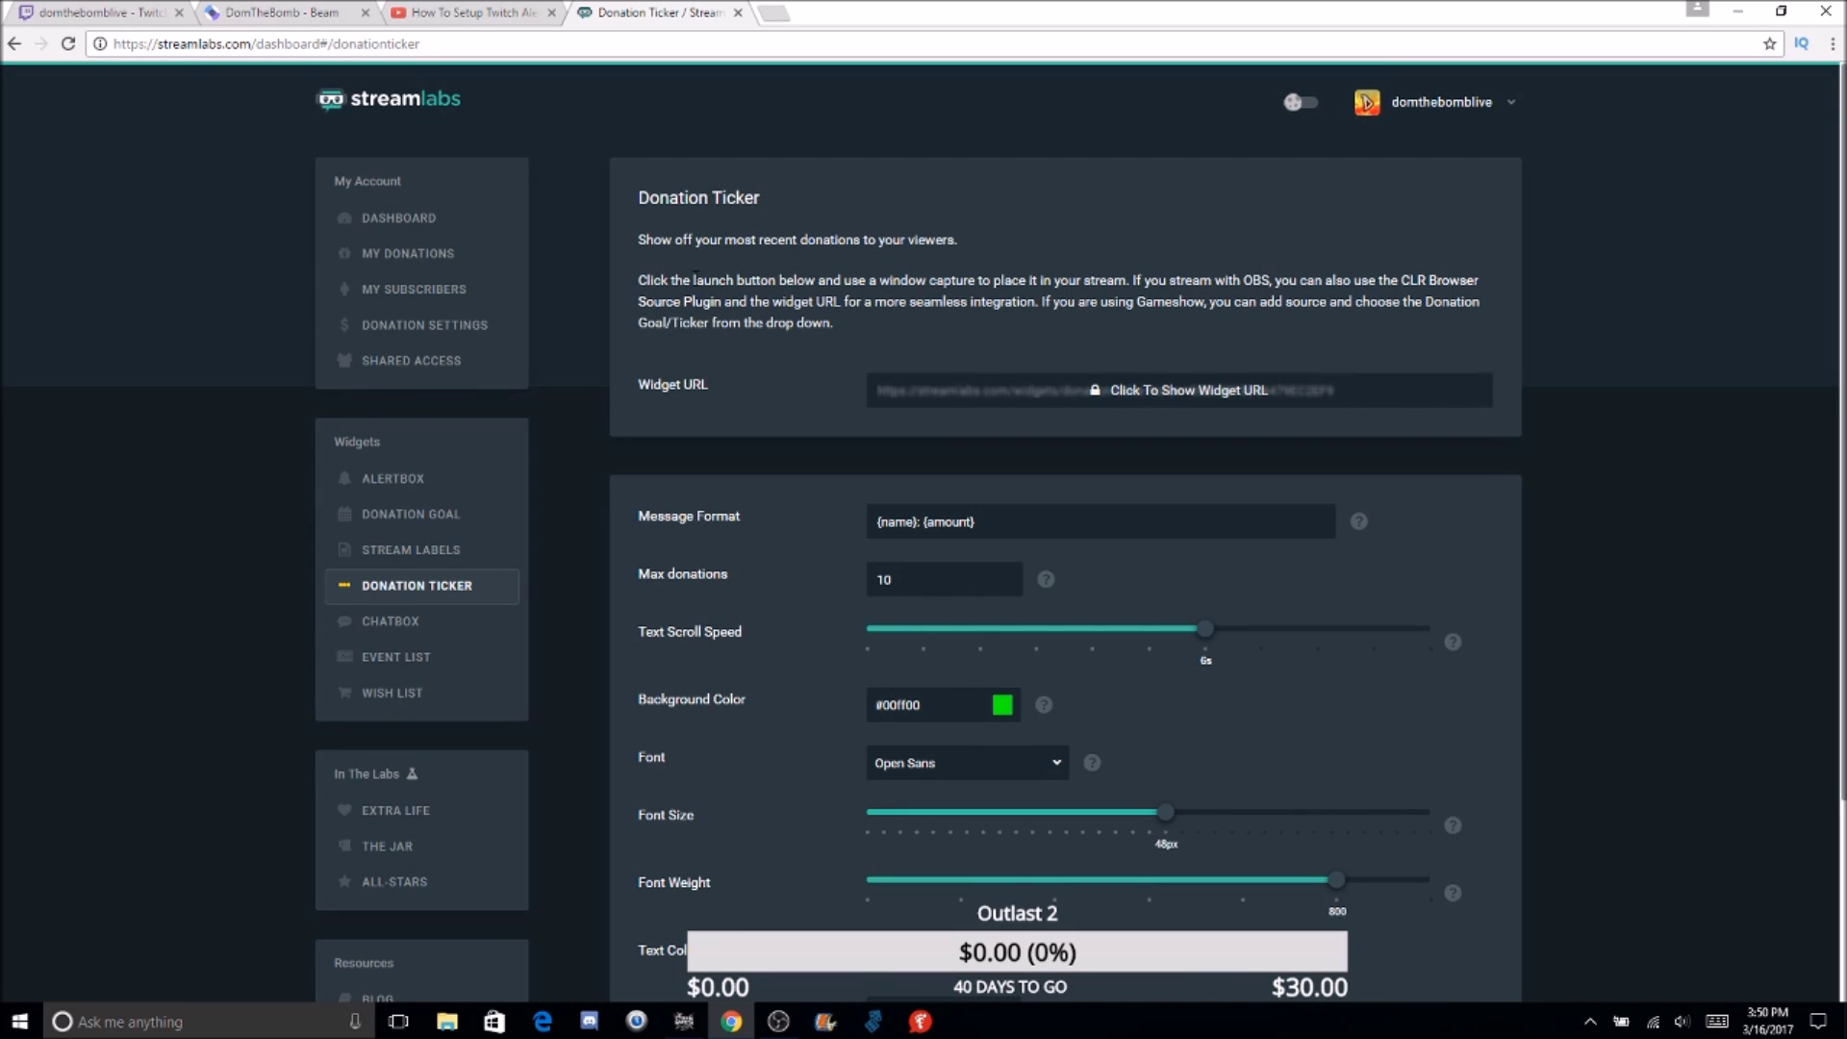
pyautogui.click(456, 621)
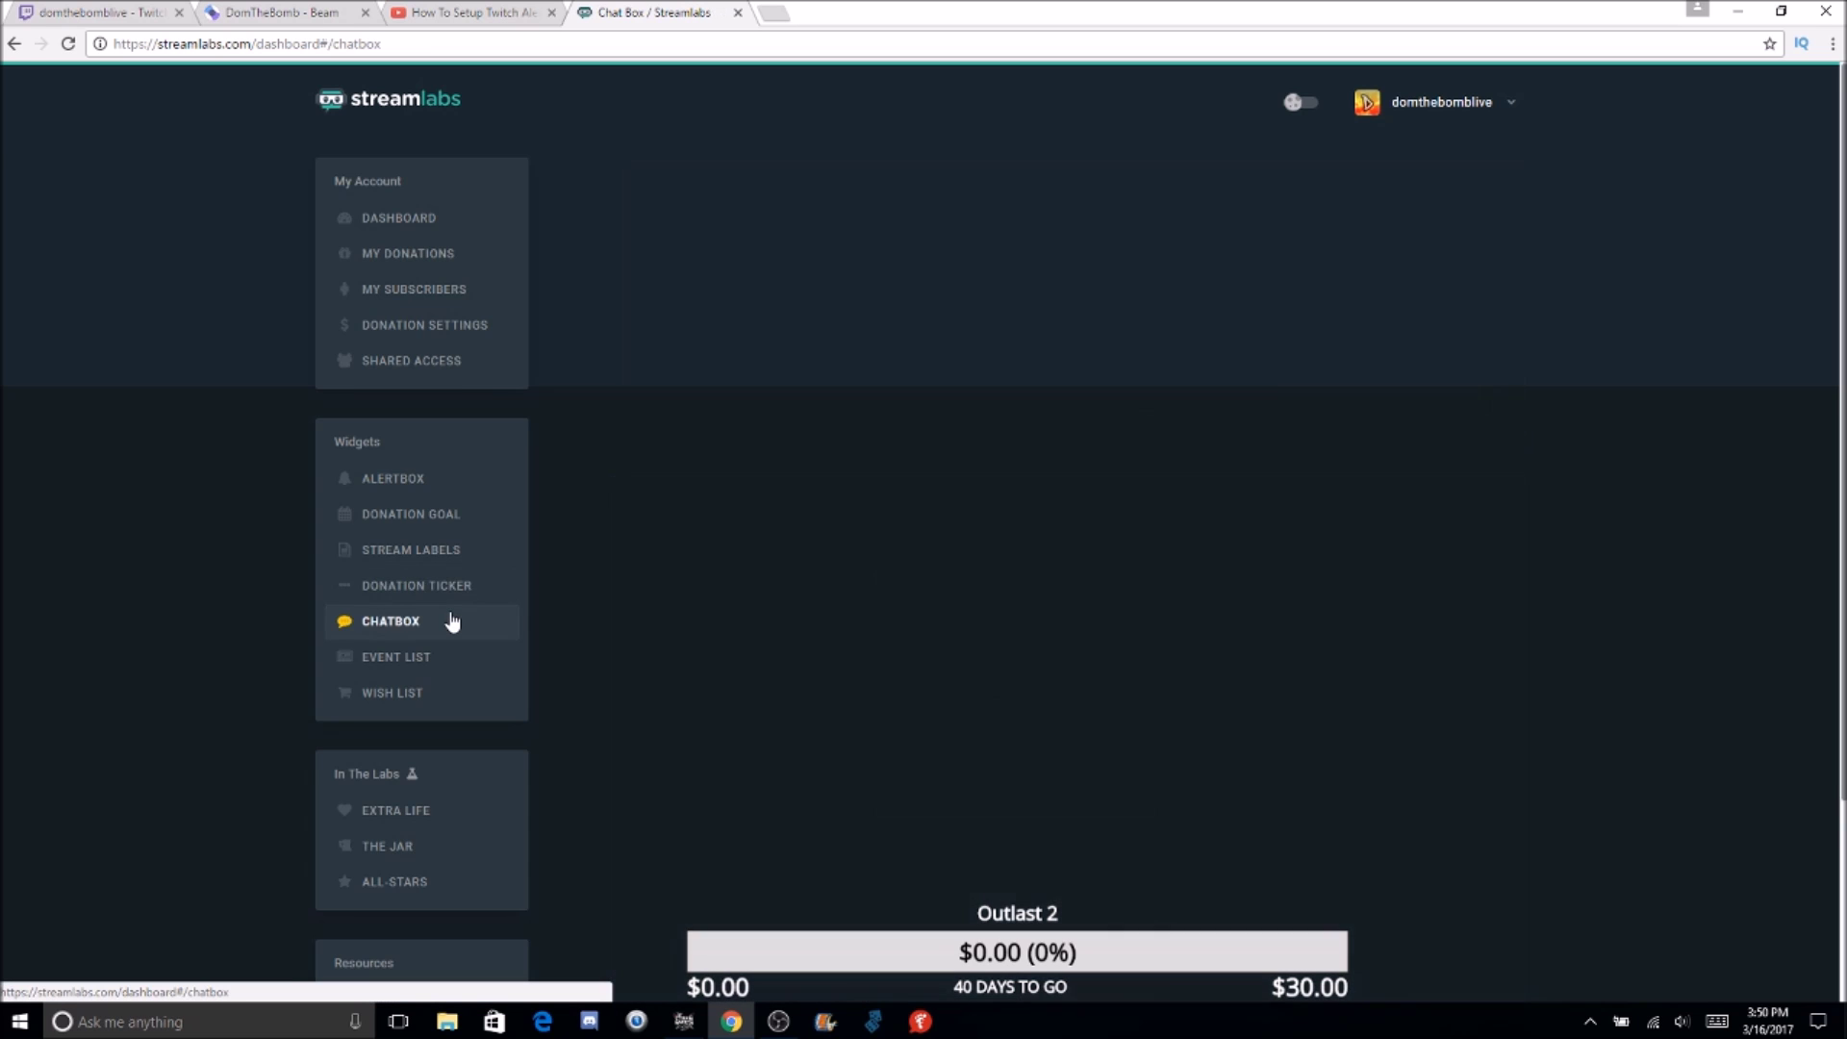
pyautogui.scroll(-2, 1190, 626)
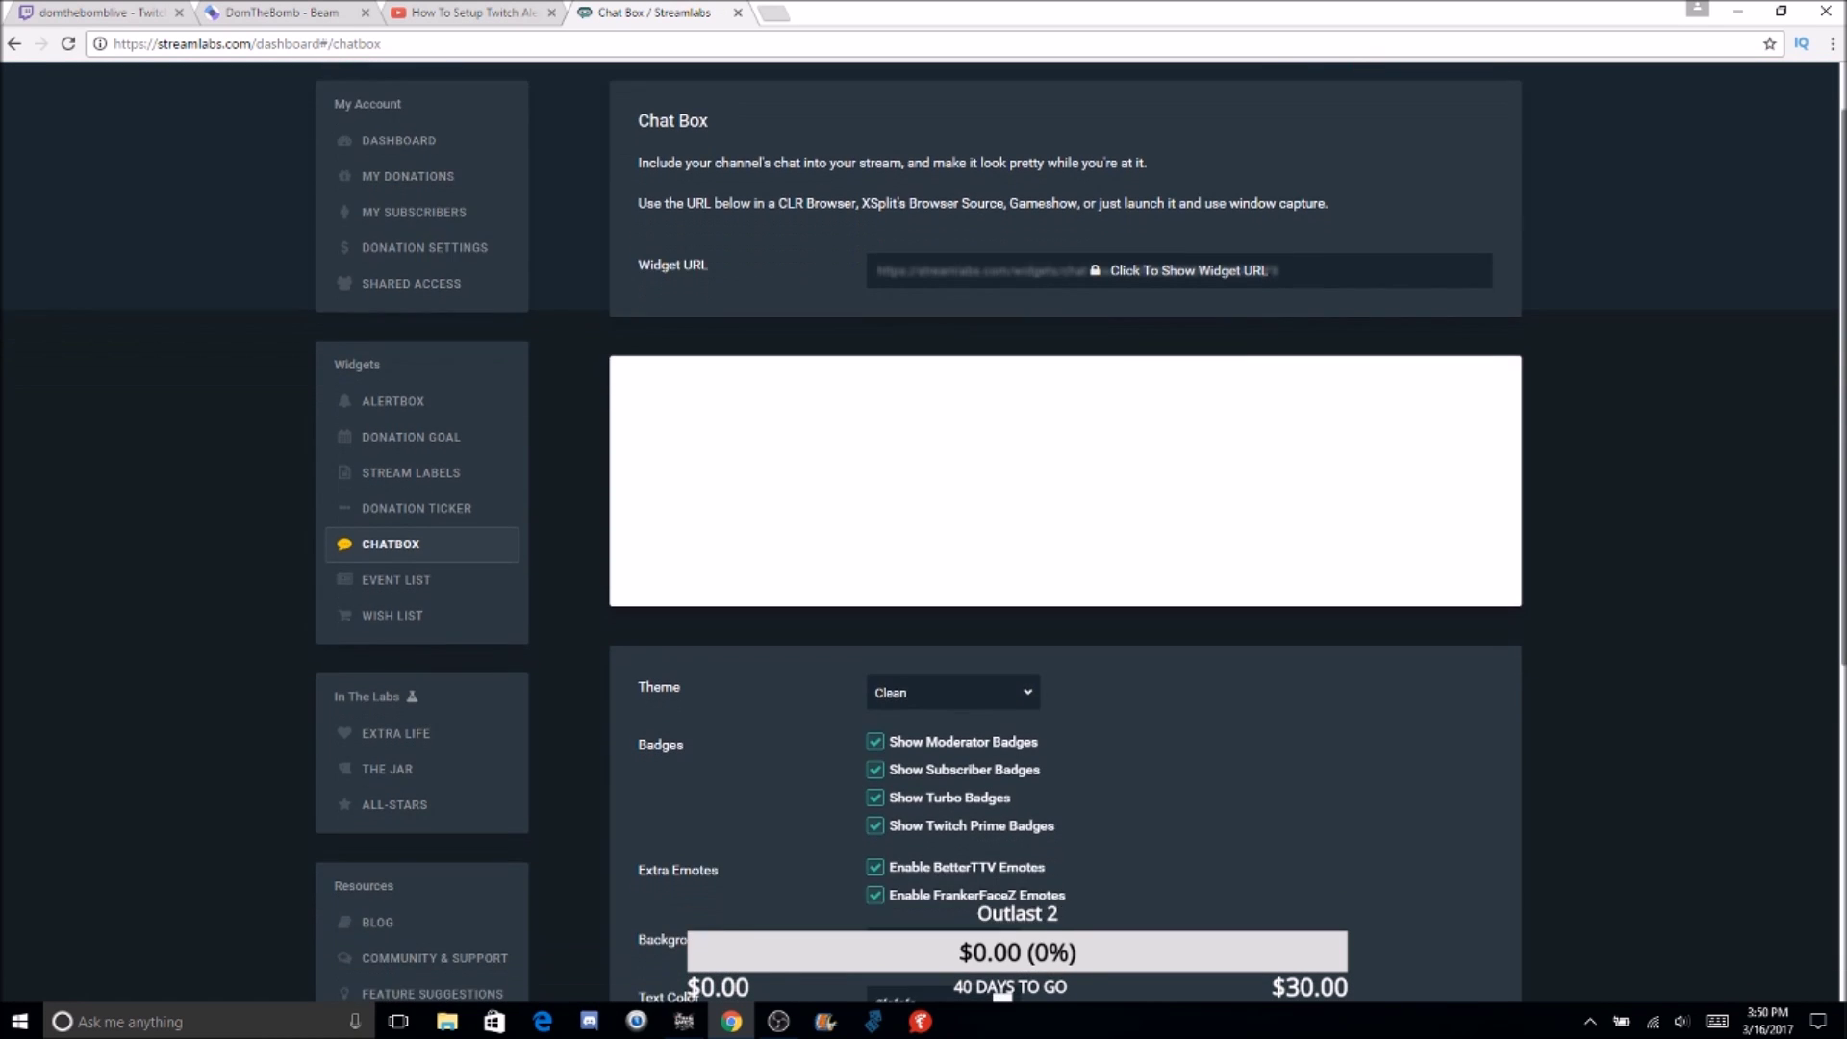
pyautogui.scroll(2, 1190, 626)
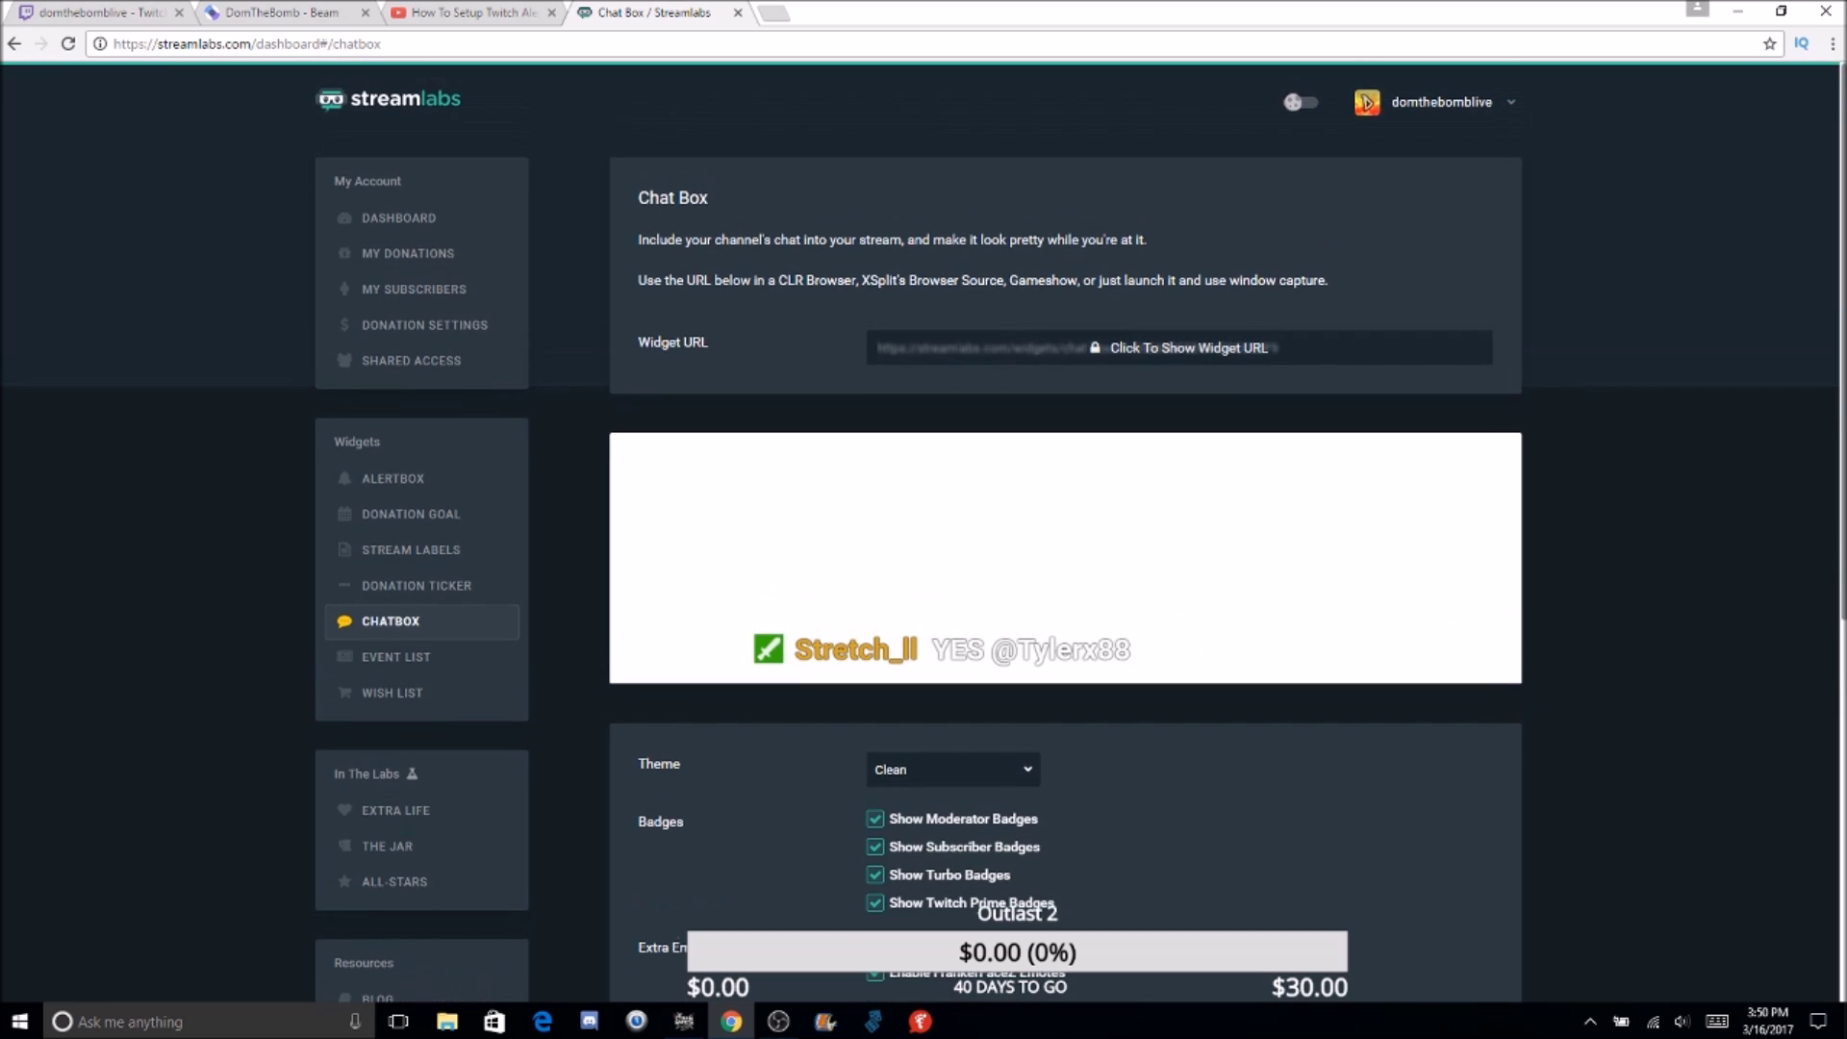
pyautogui.scroll(-2, 1065, 577)
pyautogui.scroll(2, 1065, 578)
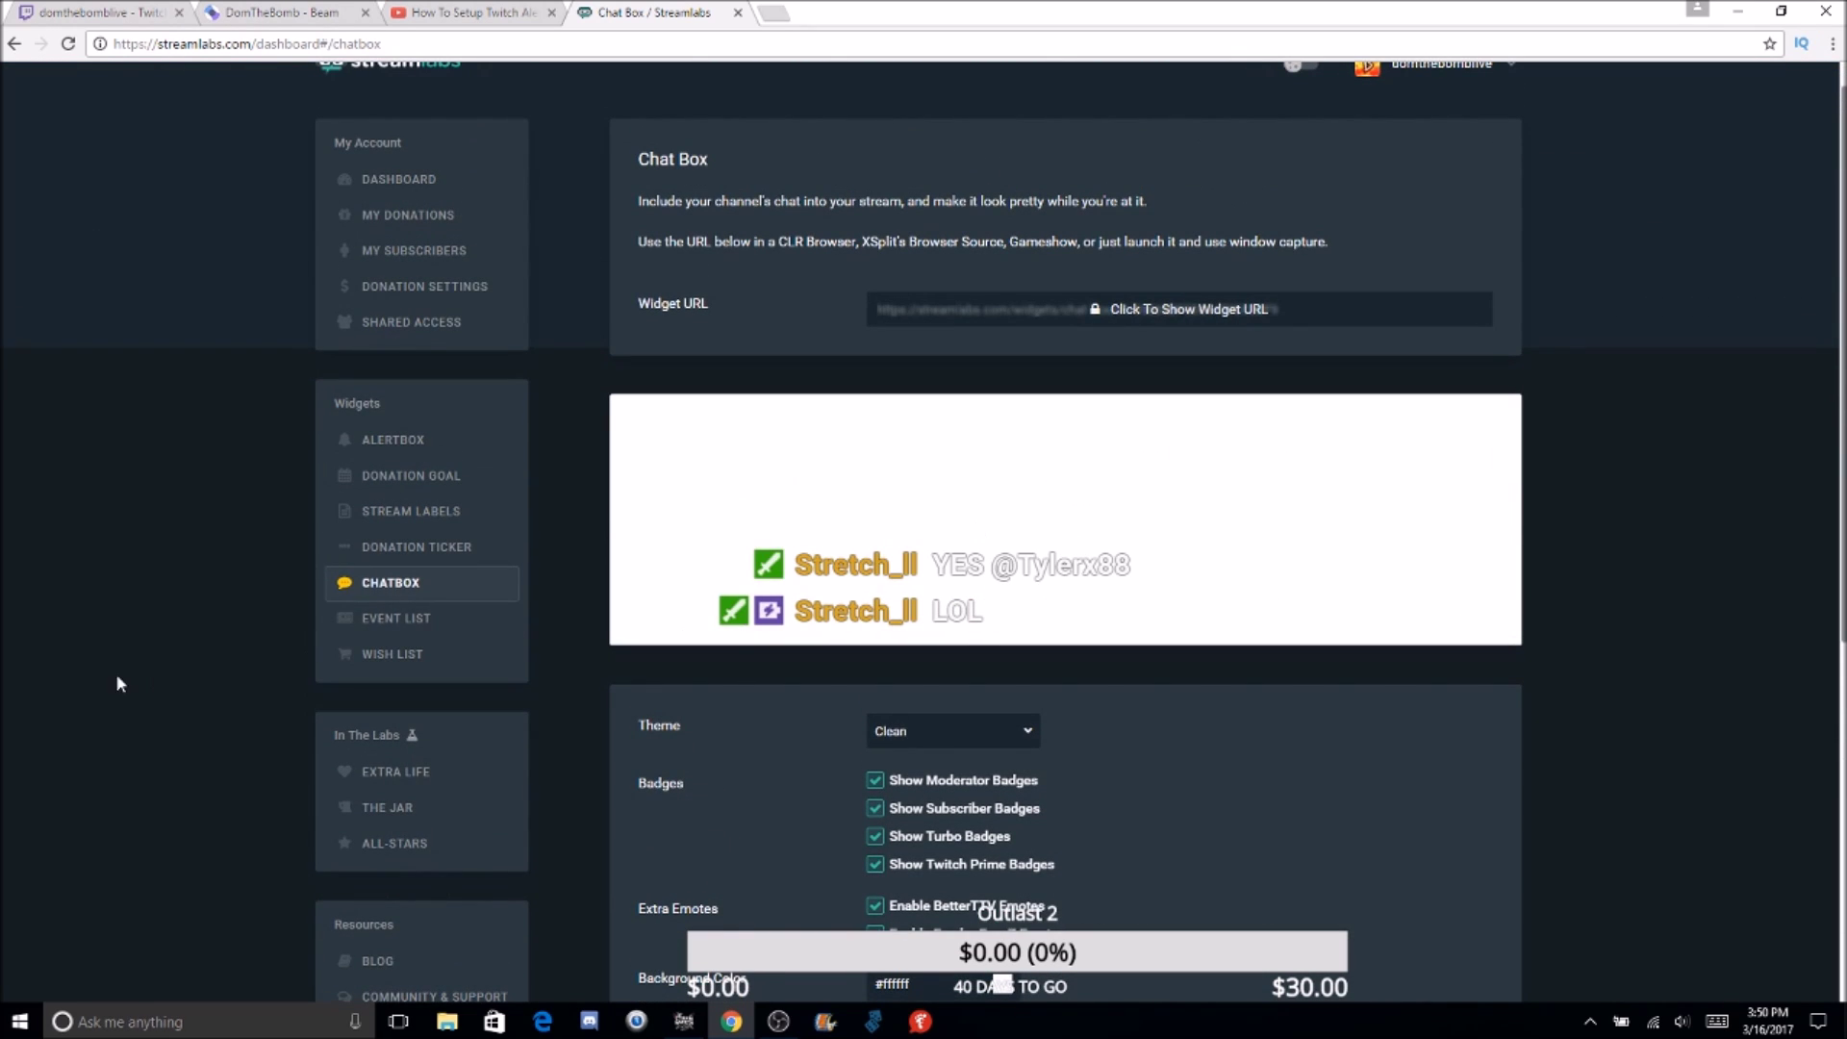
pyautogui.click(350, 624)
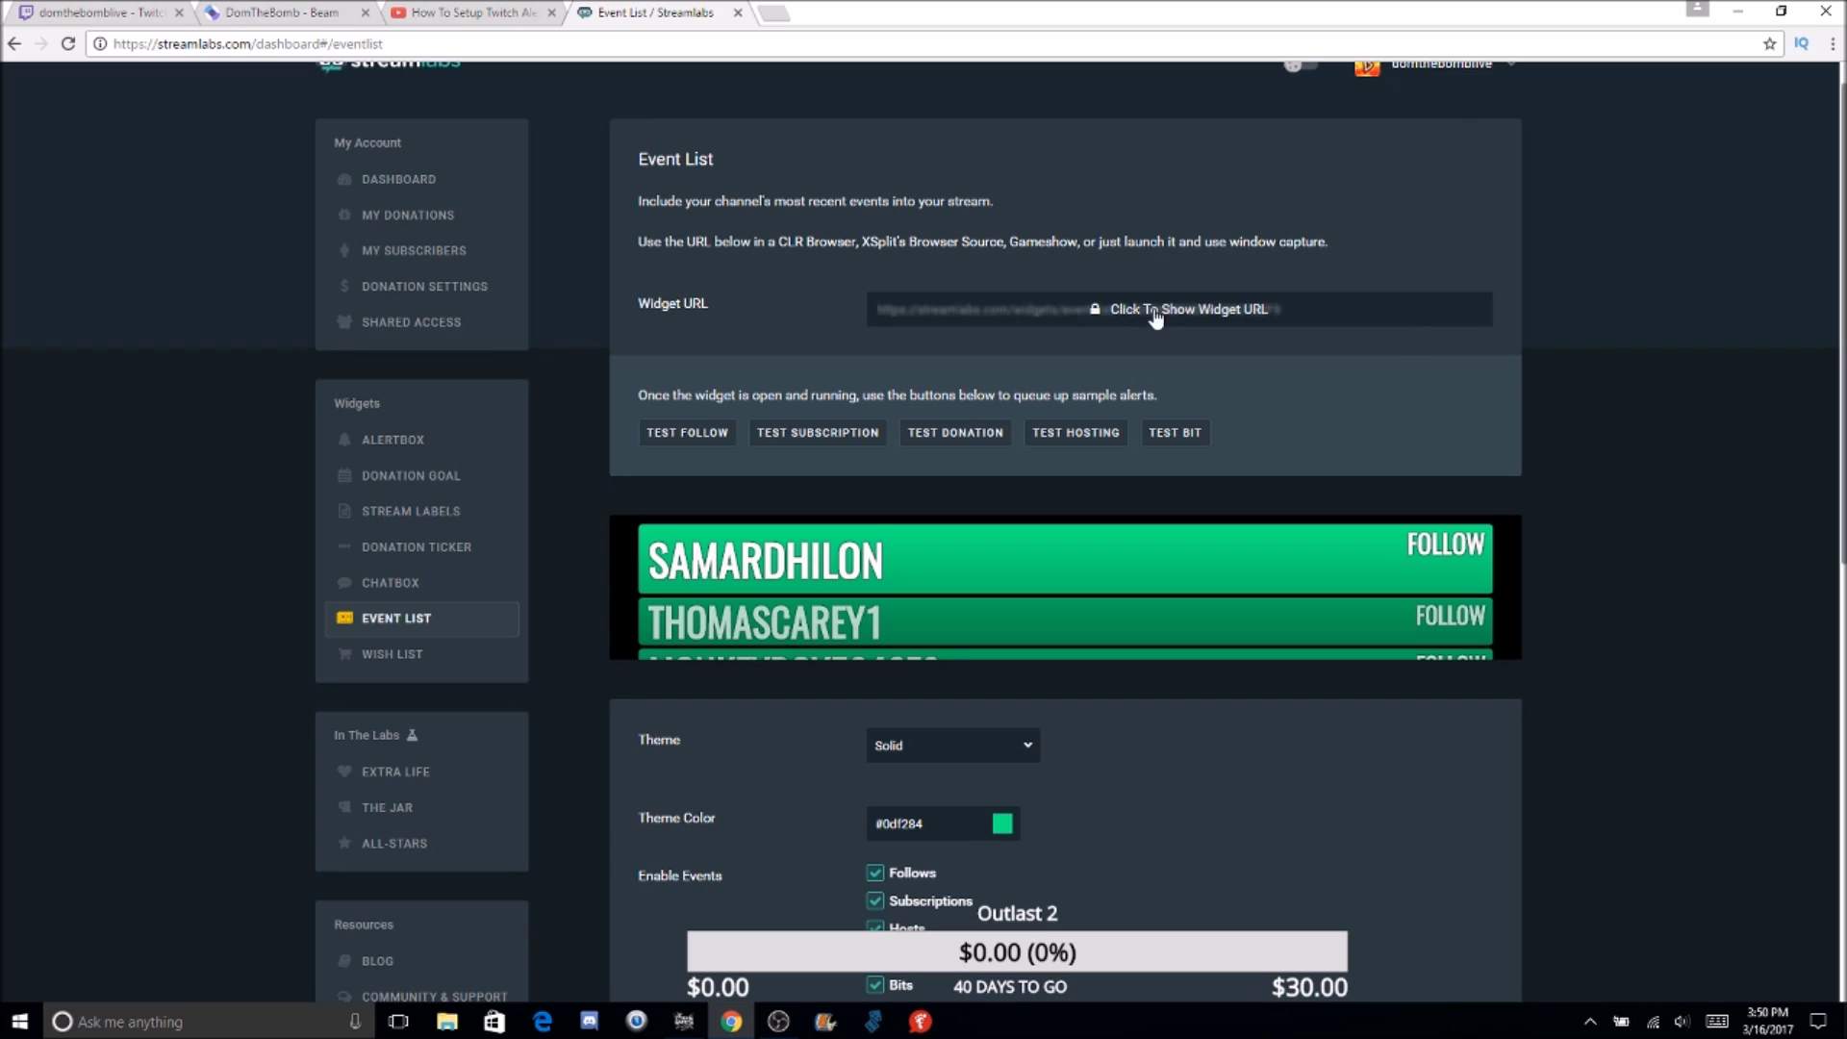
# Make the Events browser source visible in OBS
pyautogui.scroll(-2, 1010, 529)
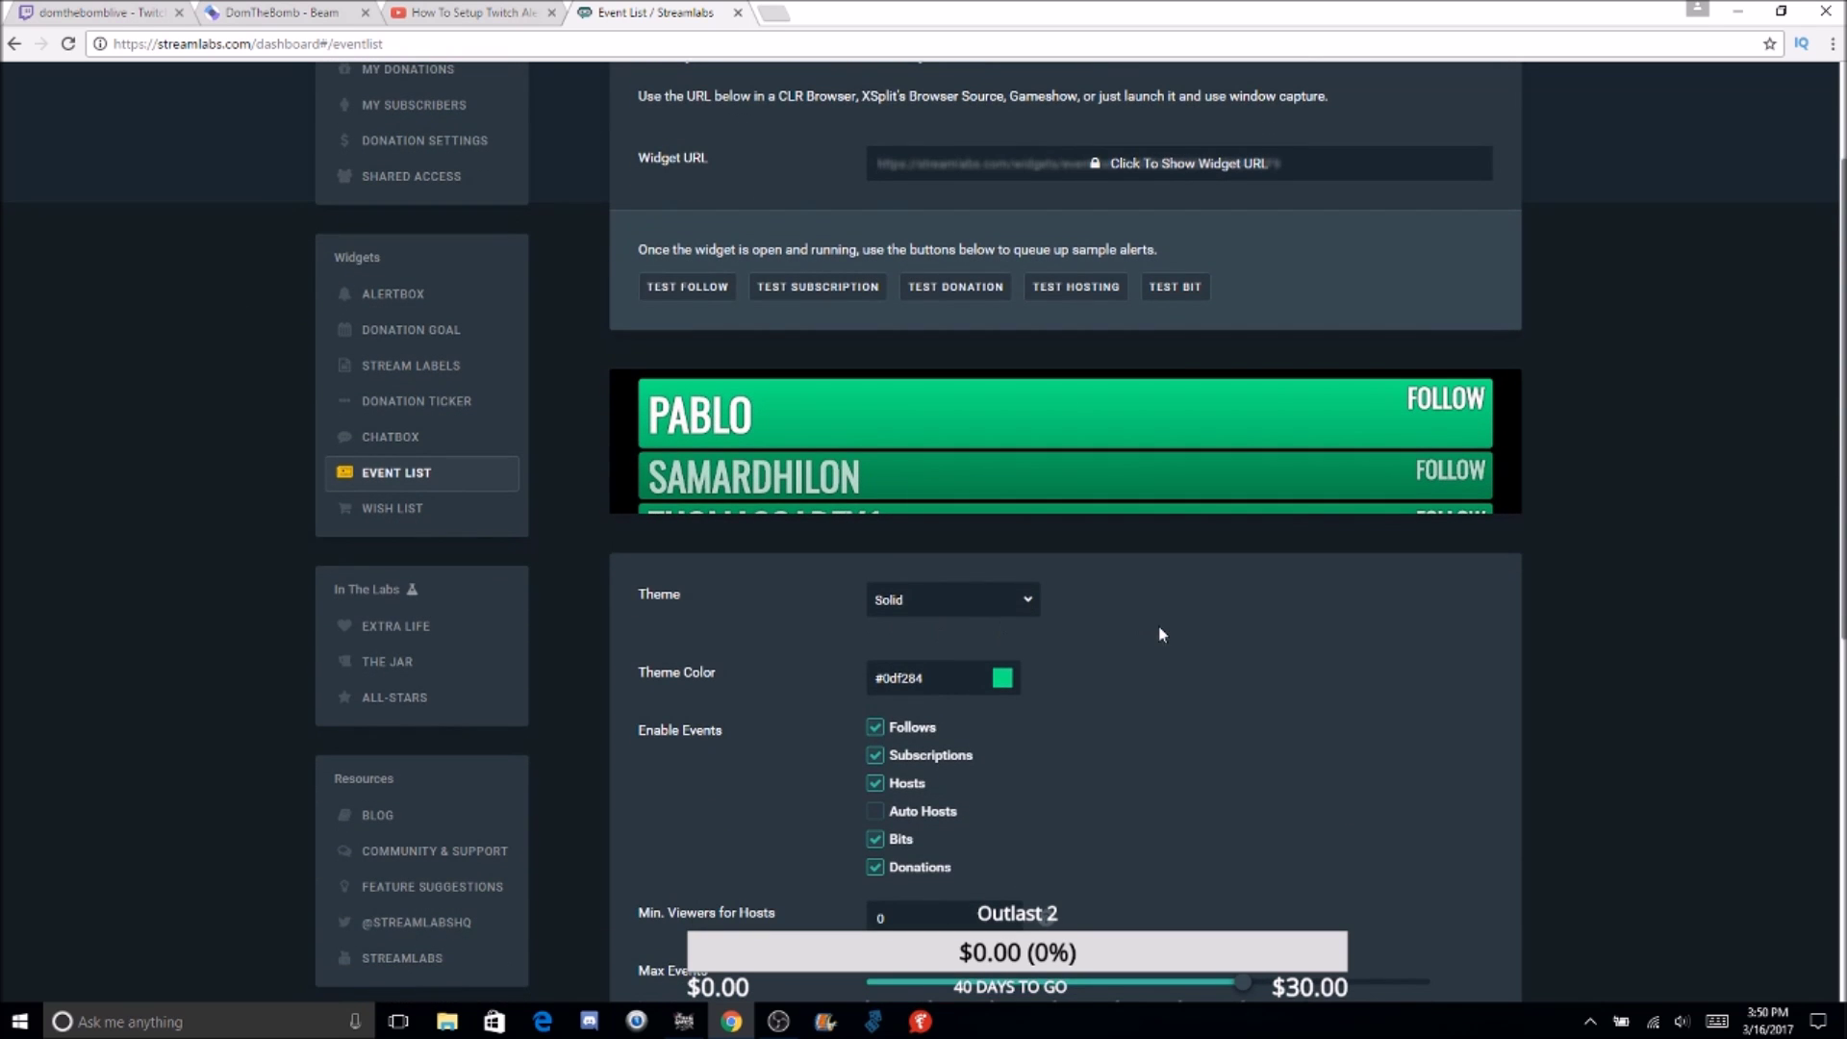
pyautogui.scroll(-7, 1831, 915)
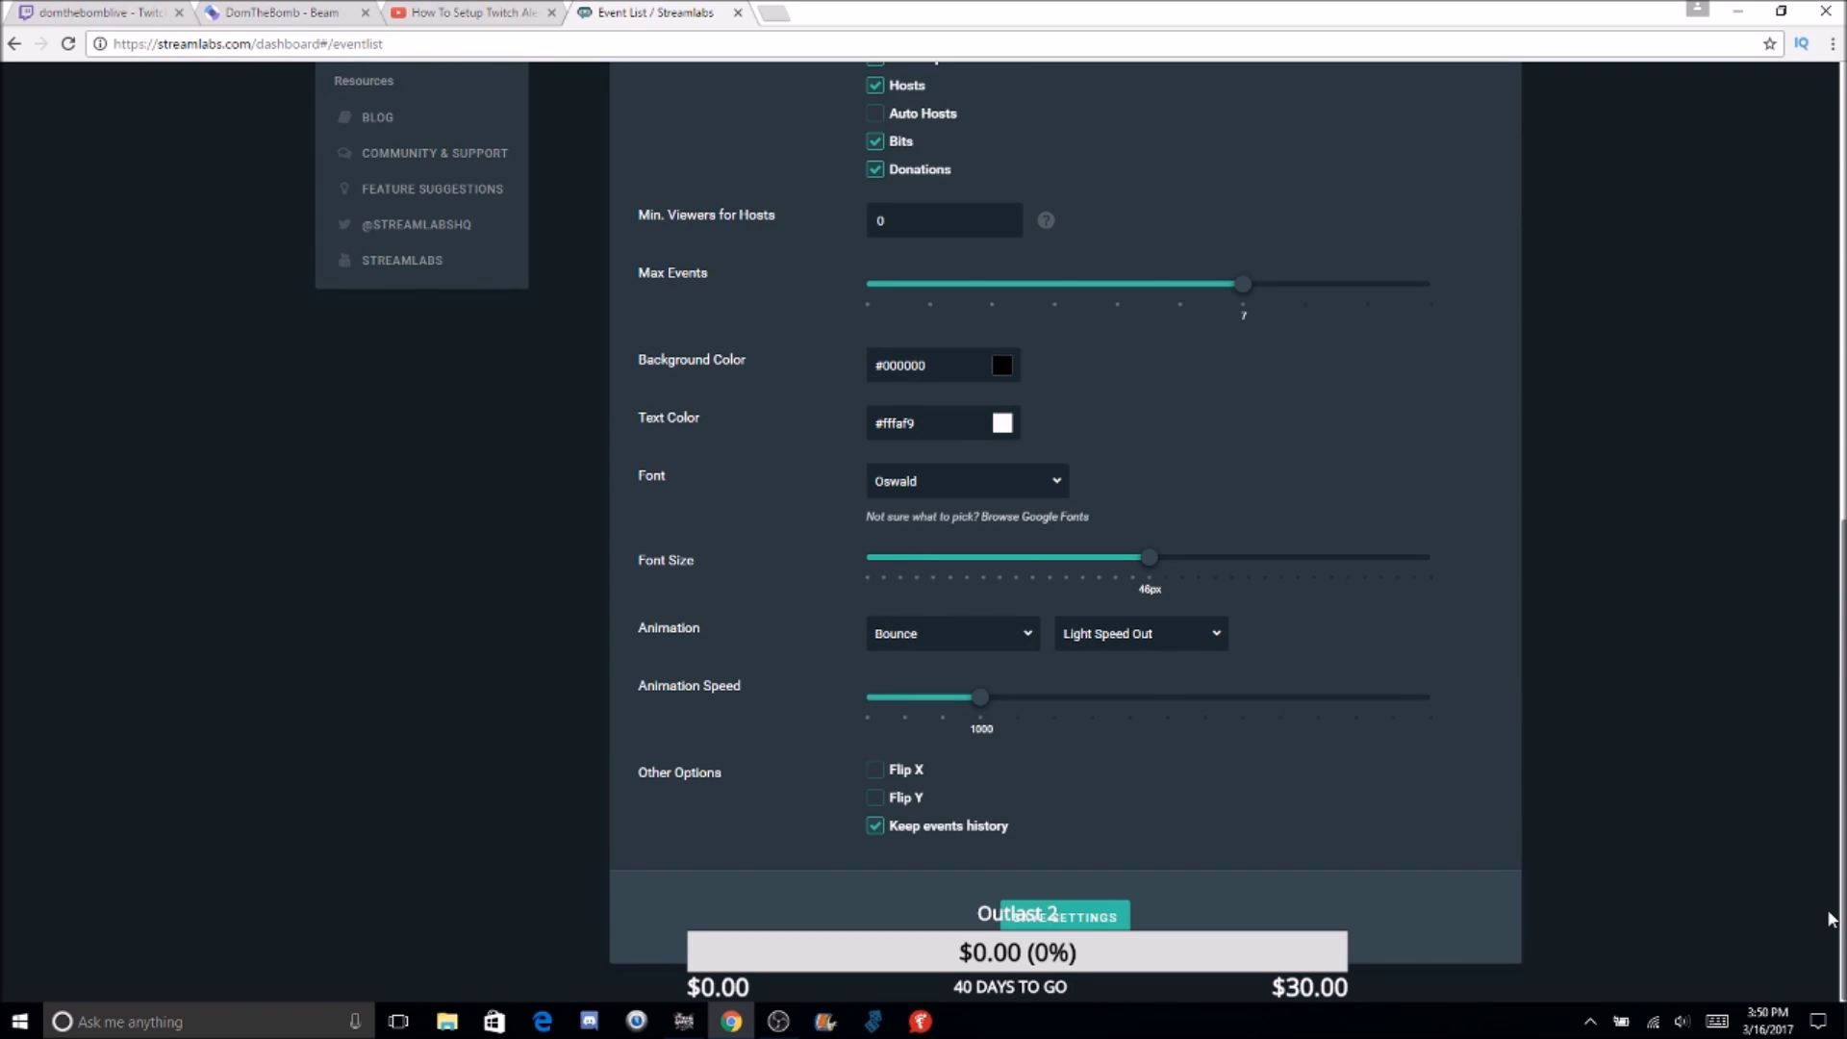
pyautogui.scroll(7, 1240, 367)
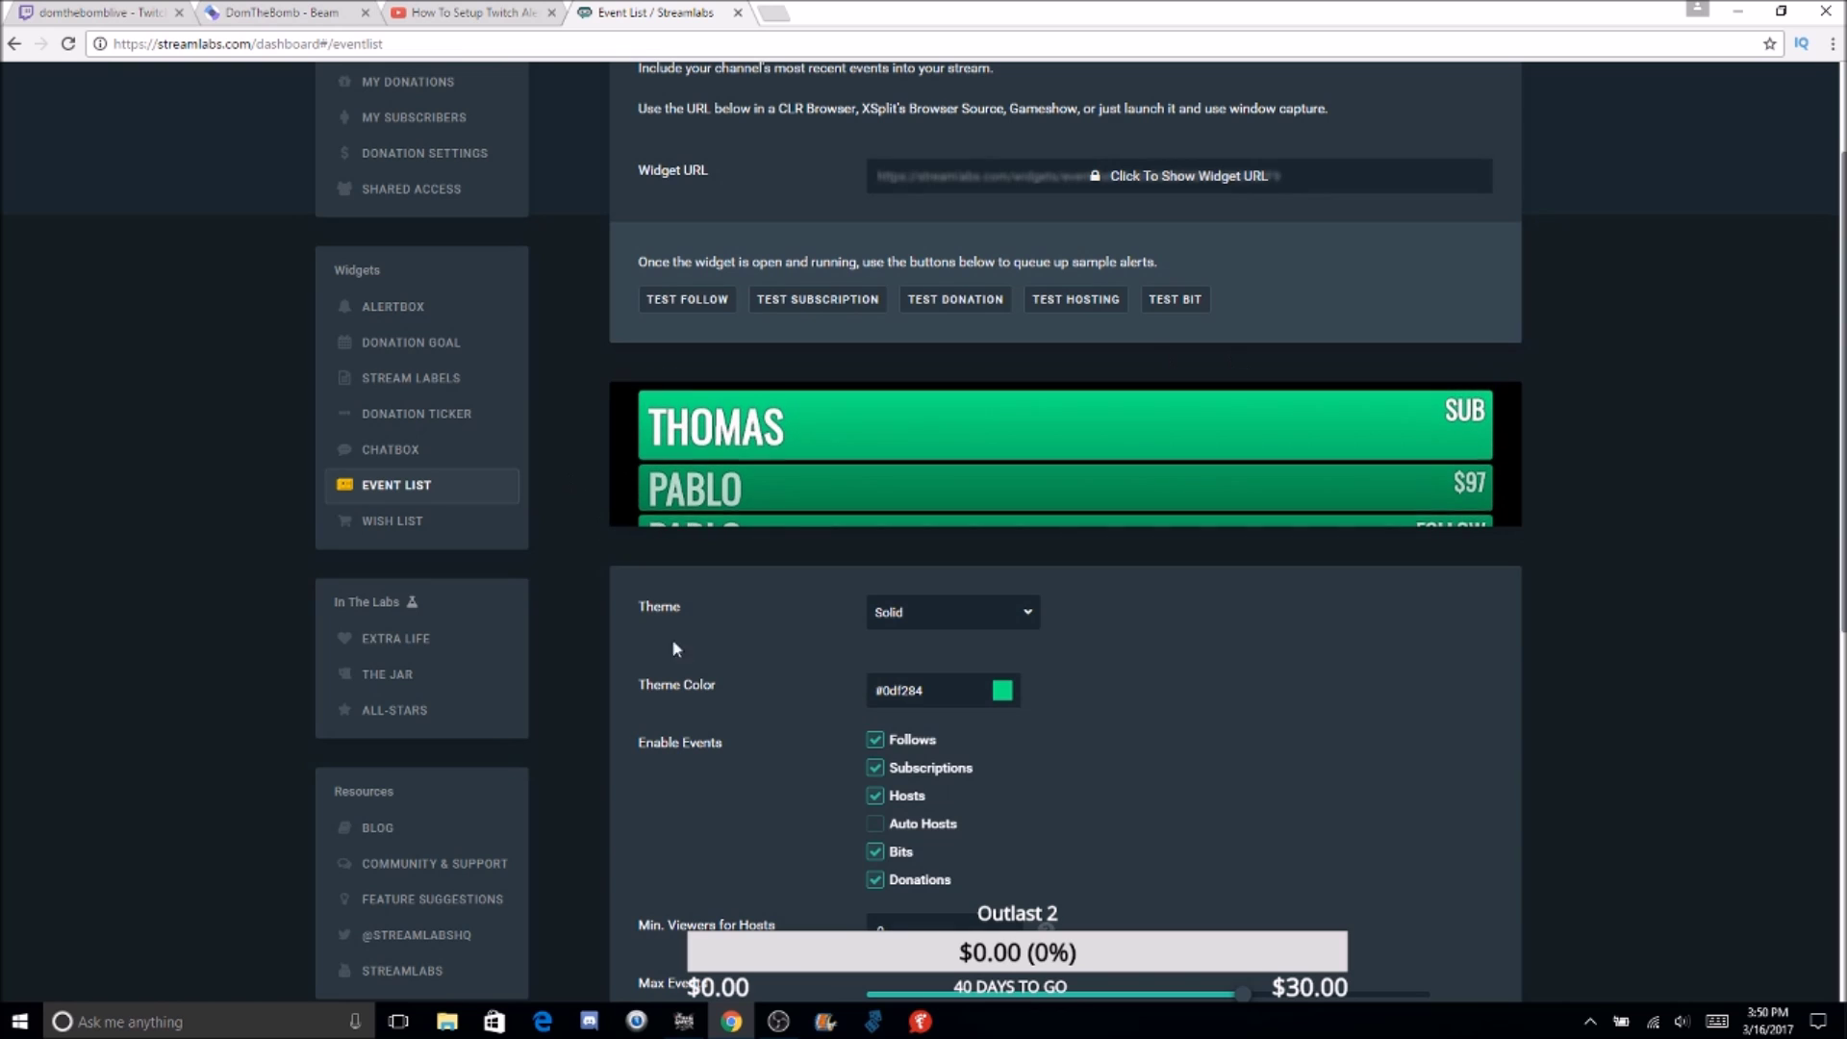
pyautogui.click(781, 1022)
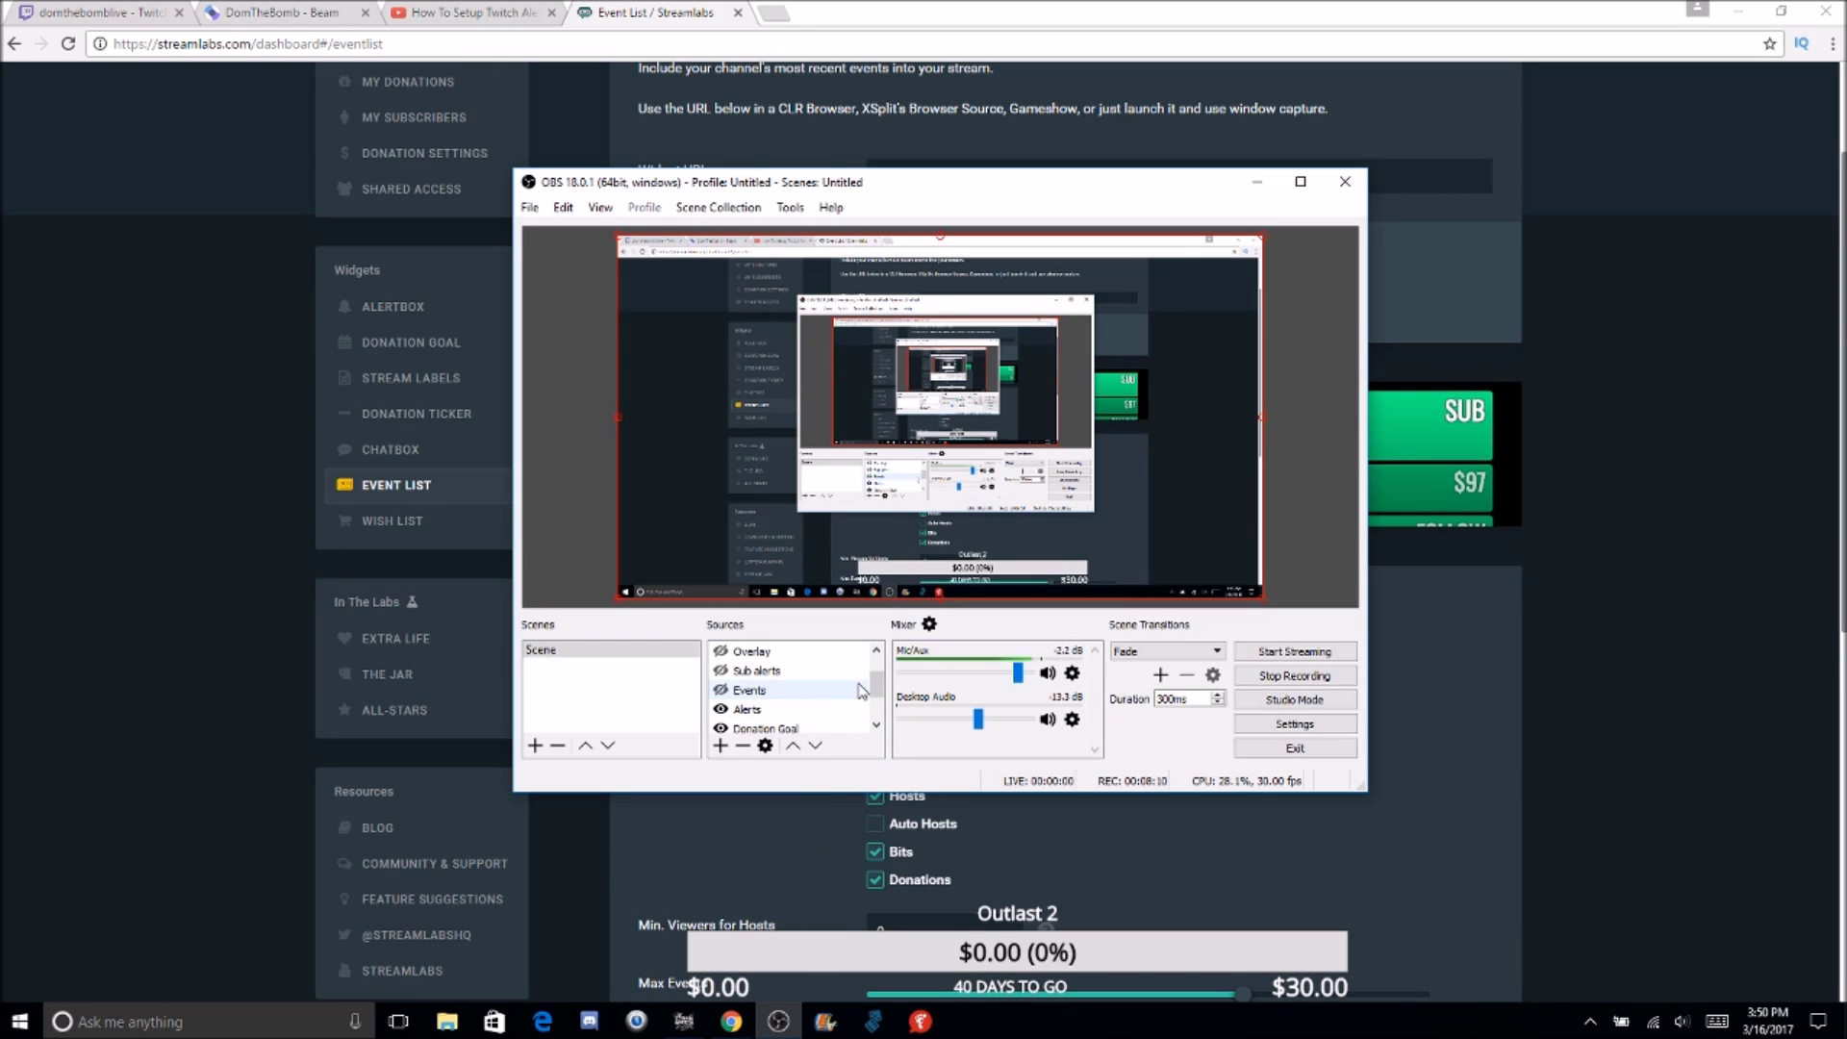
pyautogui.click(720, 709)
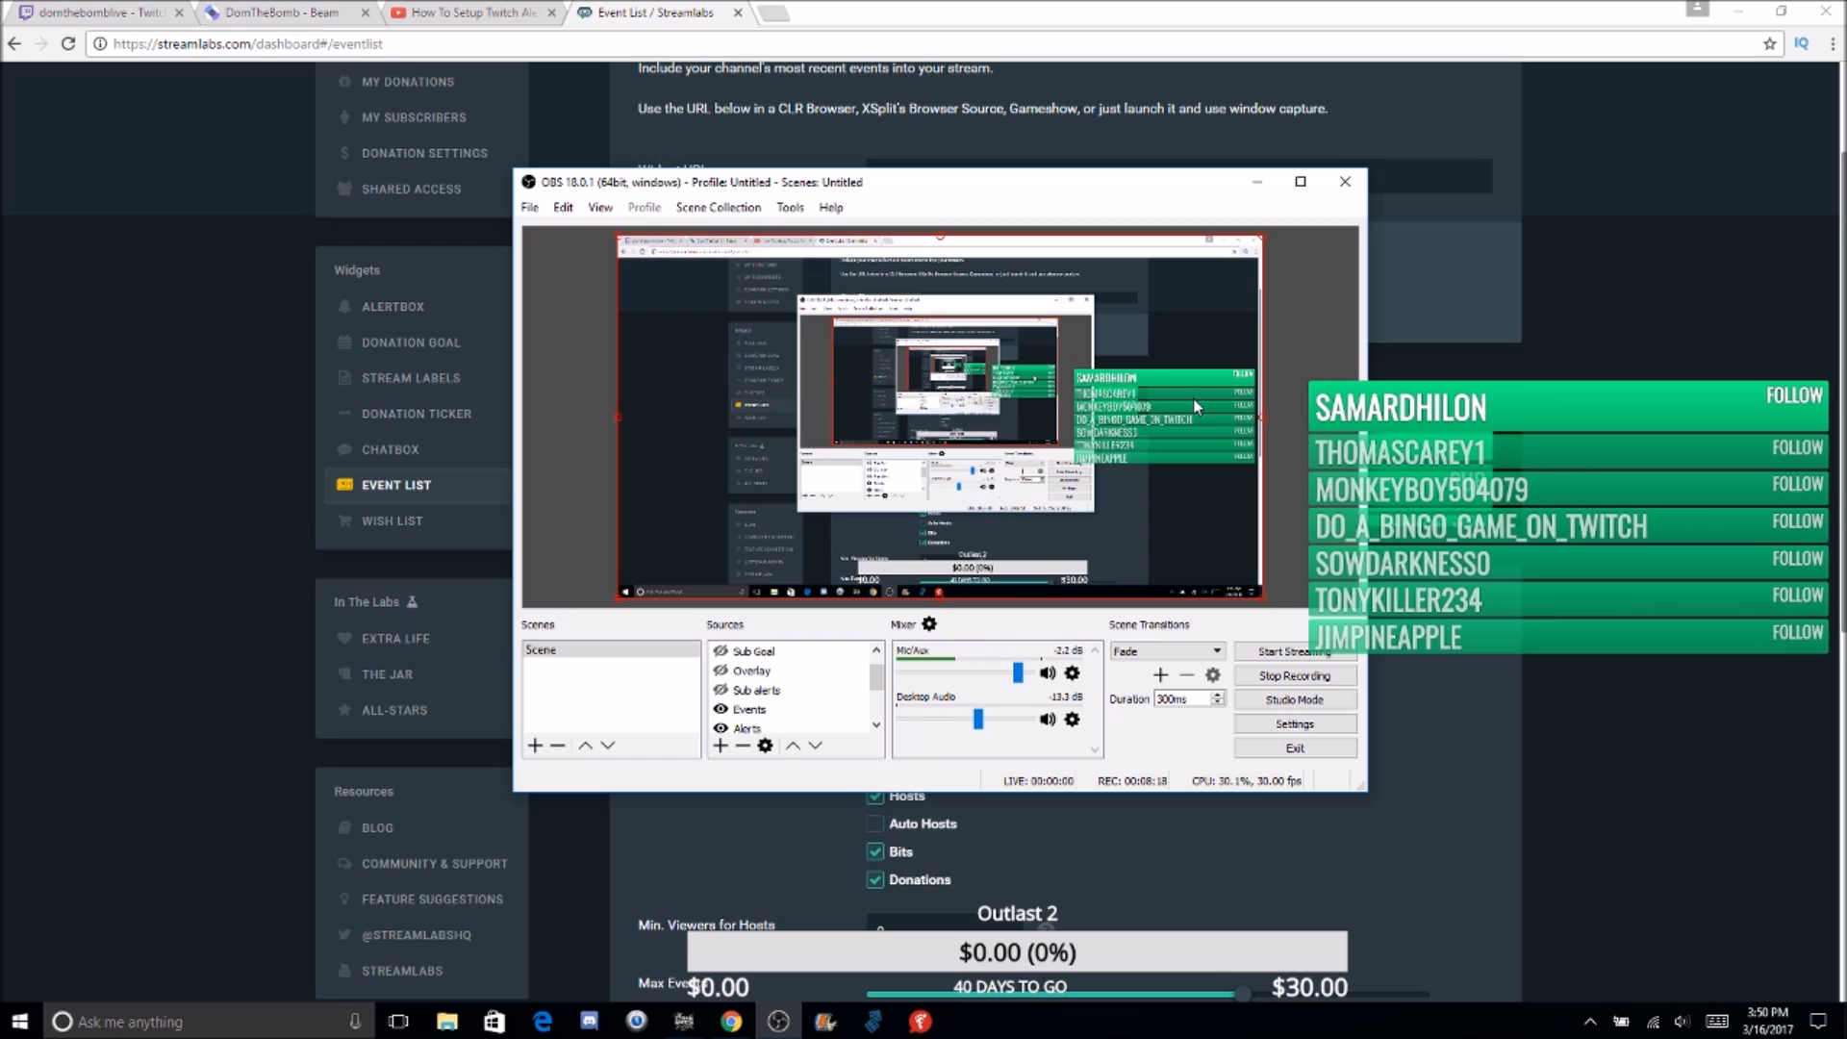
pyautogui.hotkey('alt', 'Tab')
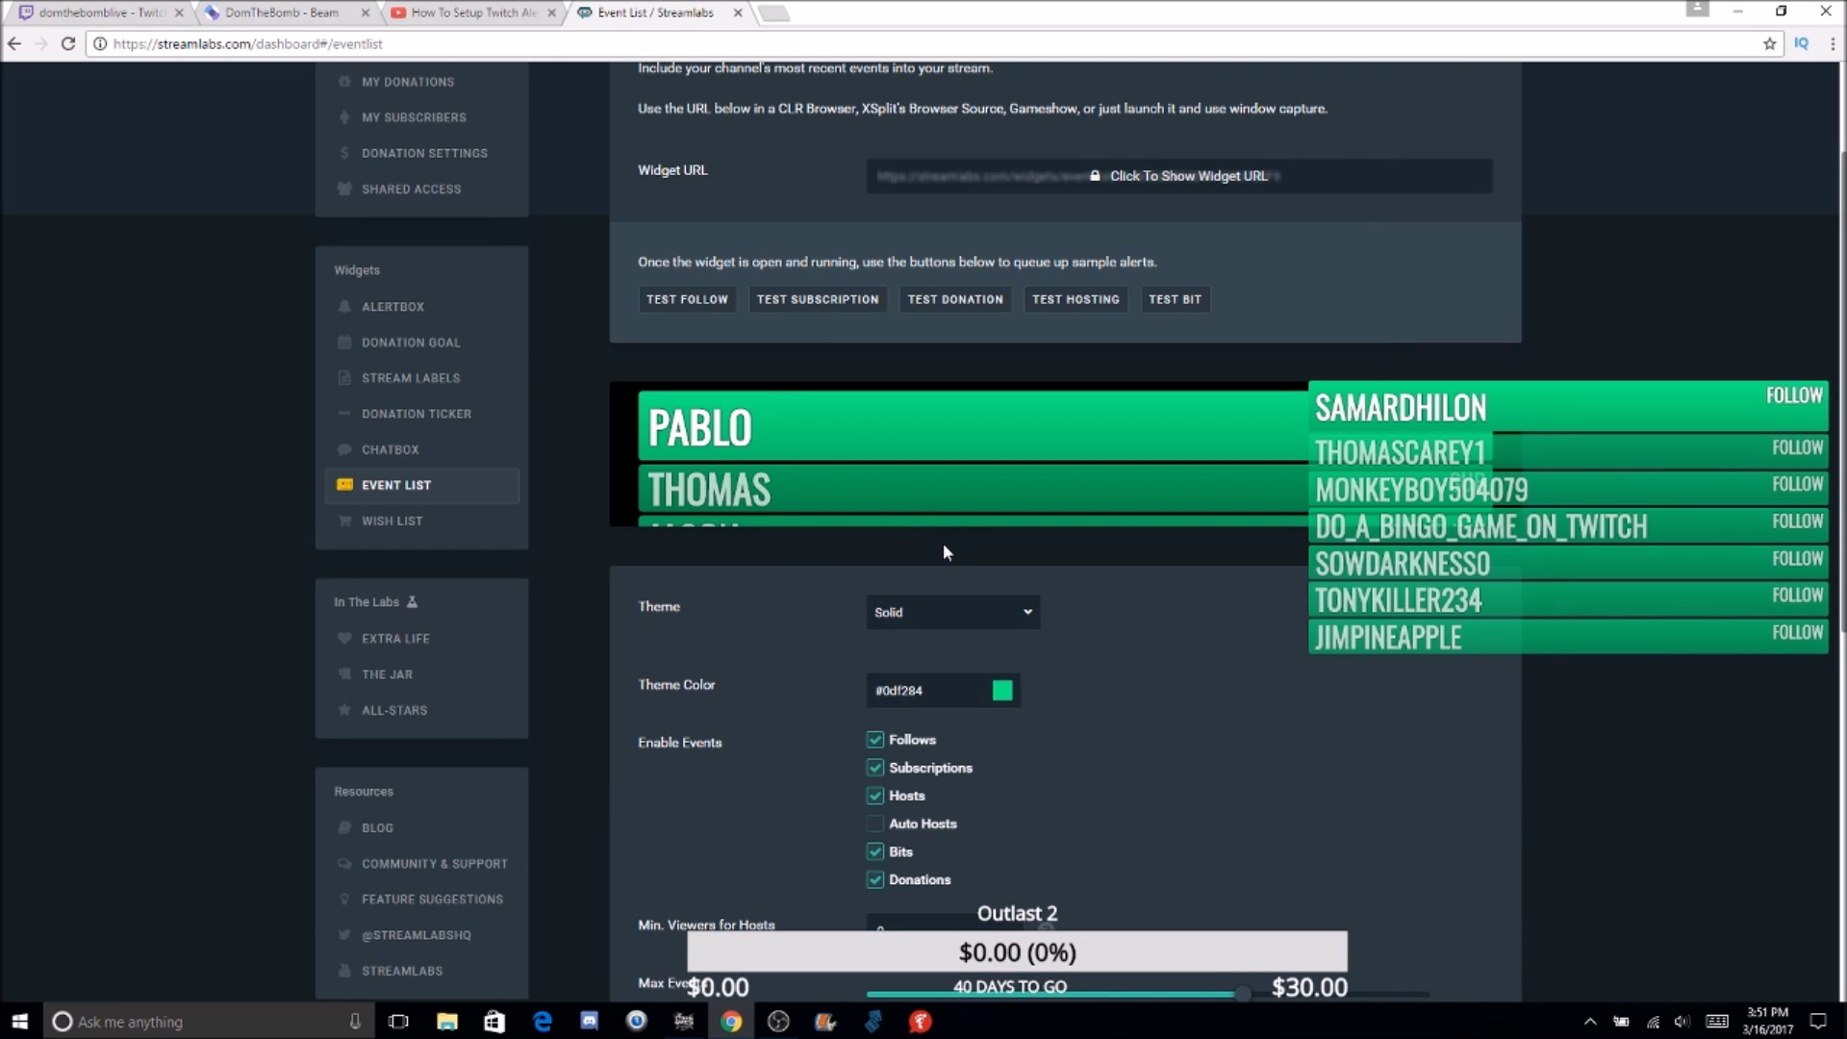
# Fire test follow, subscription, donation and bit events into the Event List, watching them in OBS
pyautogui.click(687, 299)
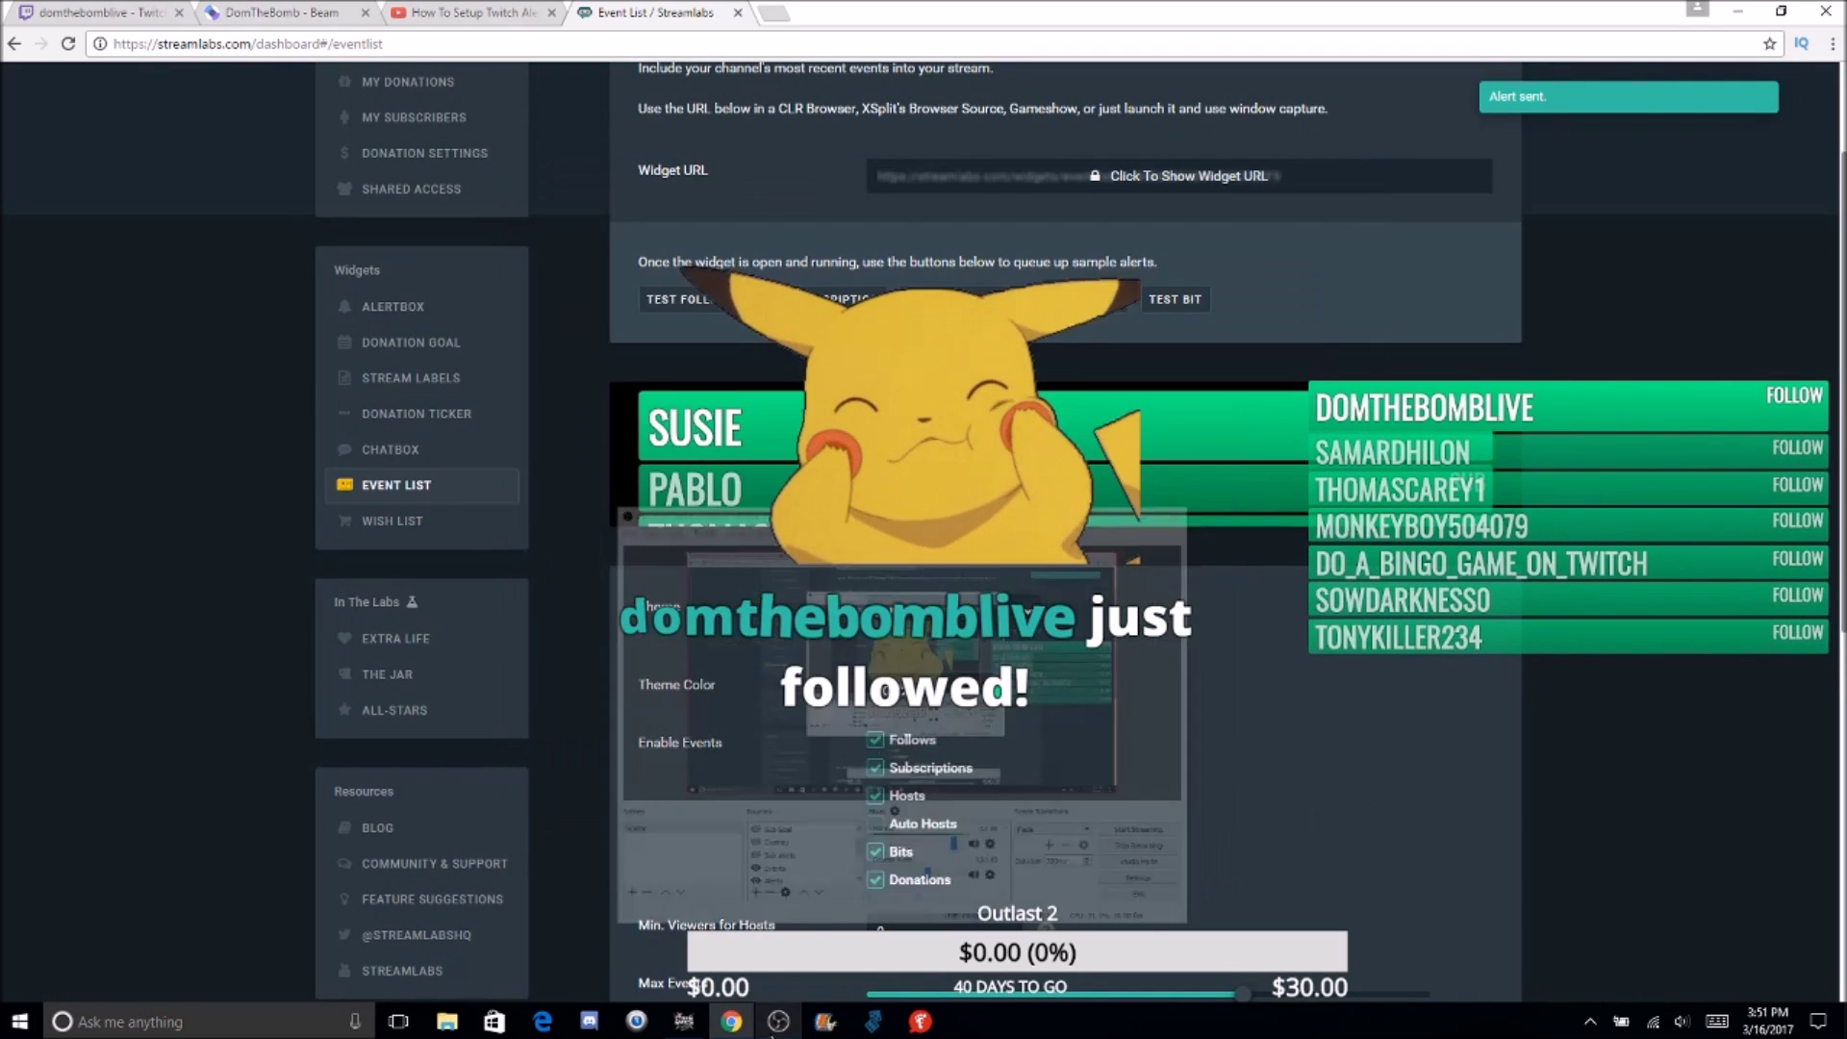
pyautogui.click(816, 299)
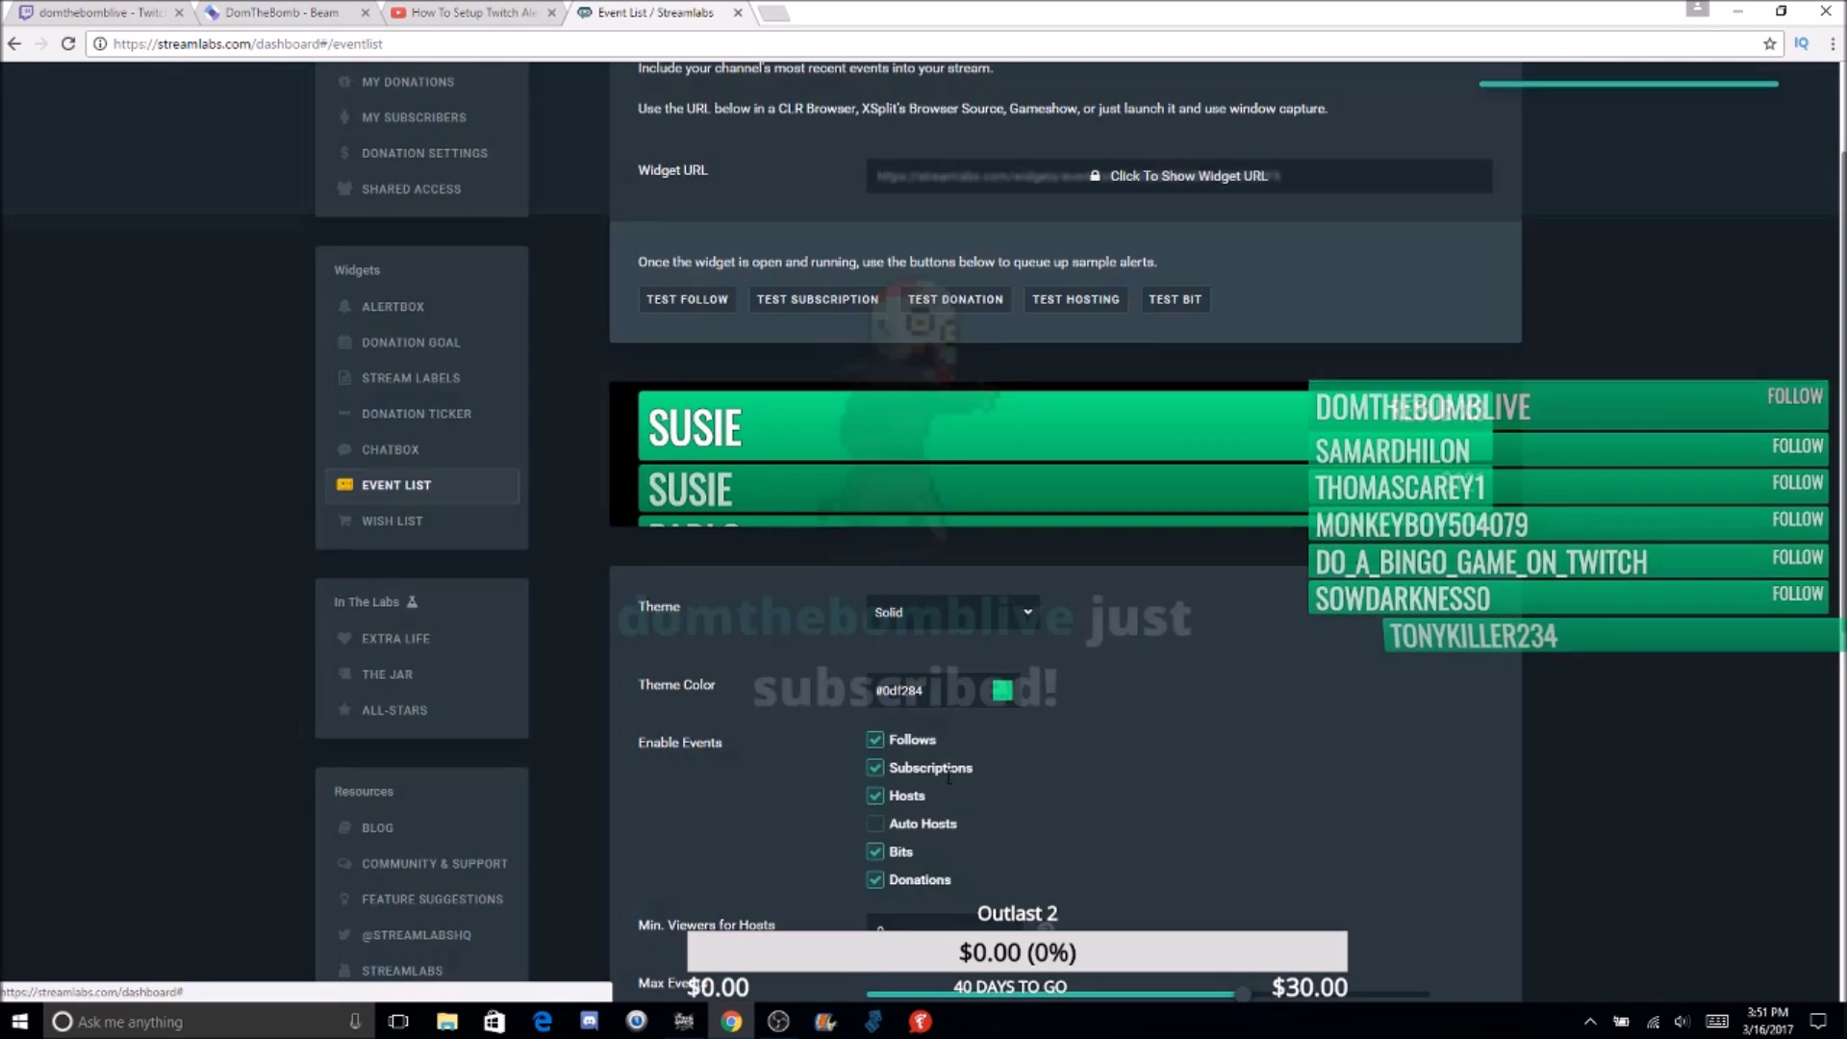
pyautogui.hotkey('alt', 'Tab')
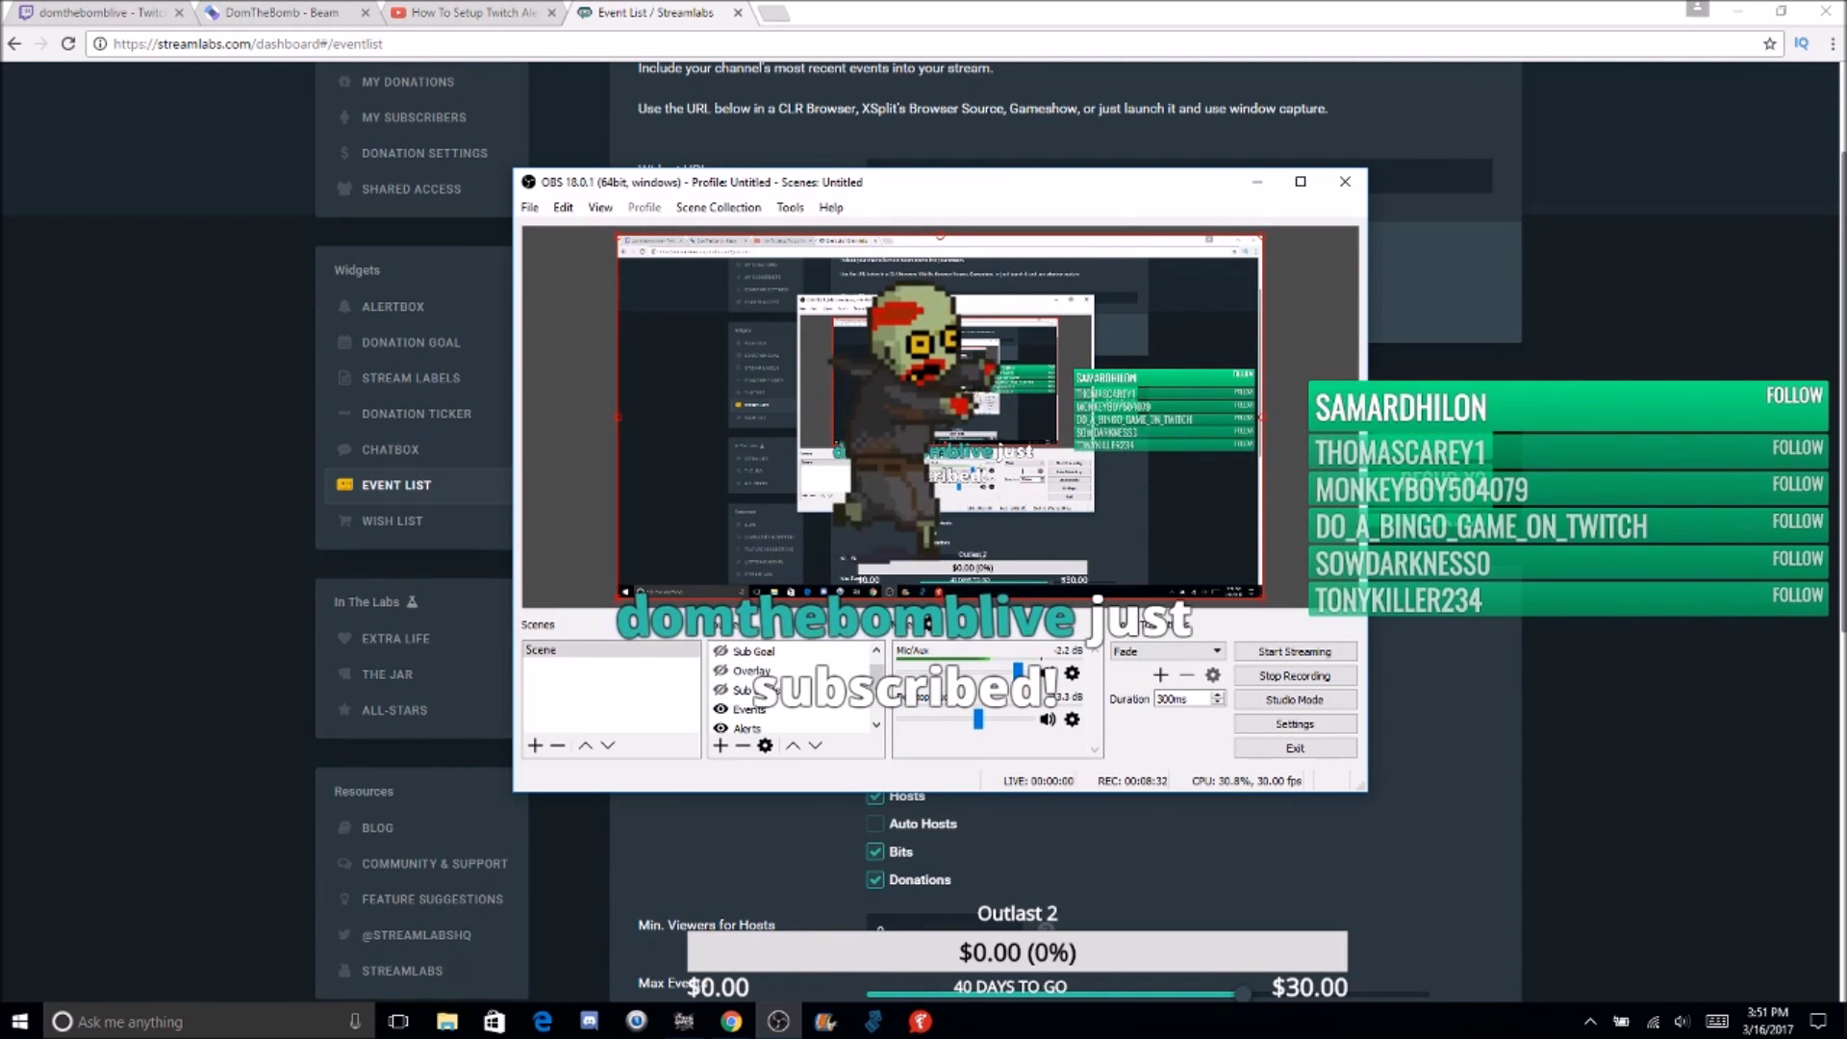
pyautogui.hotkey('alt', 'Tab')
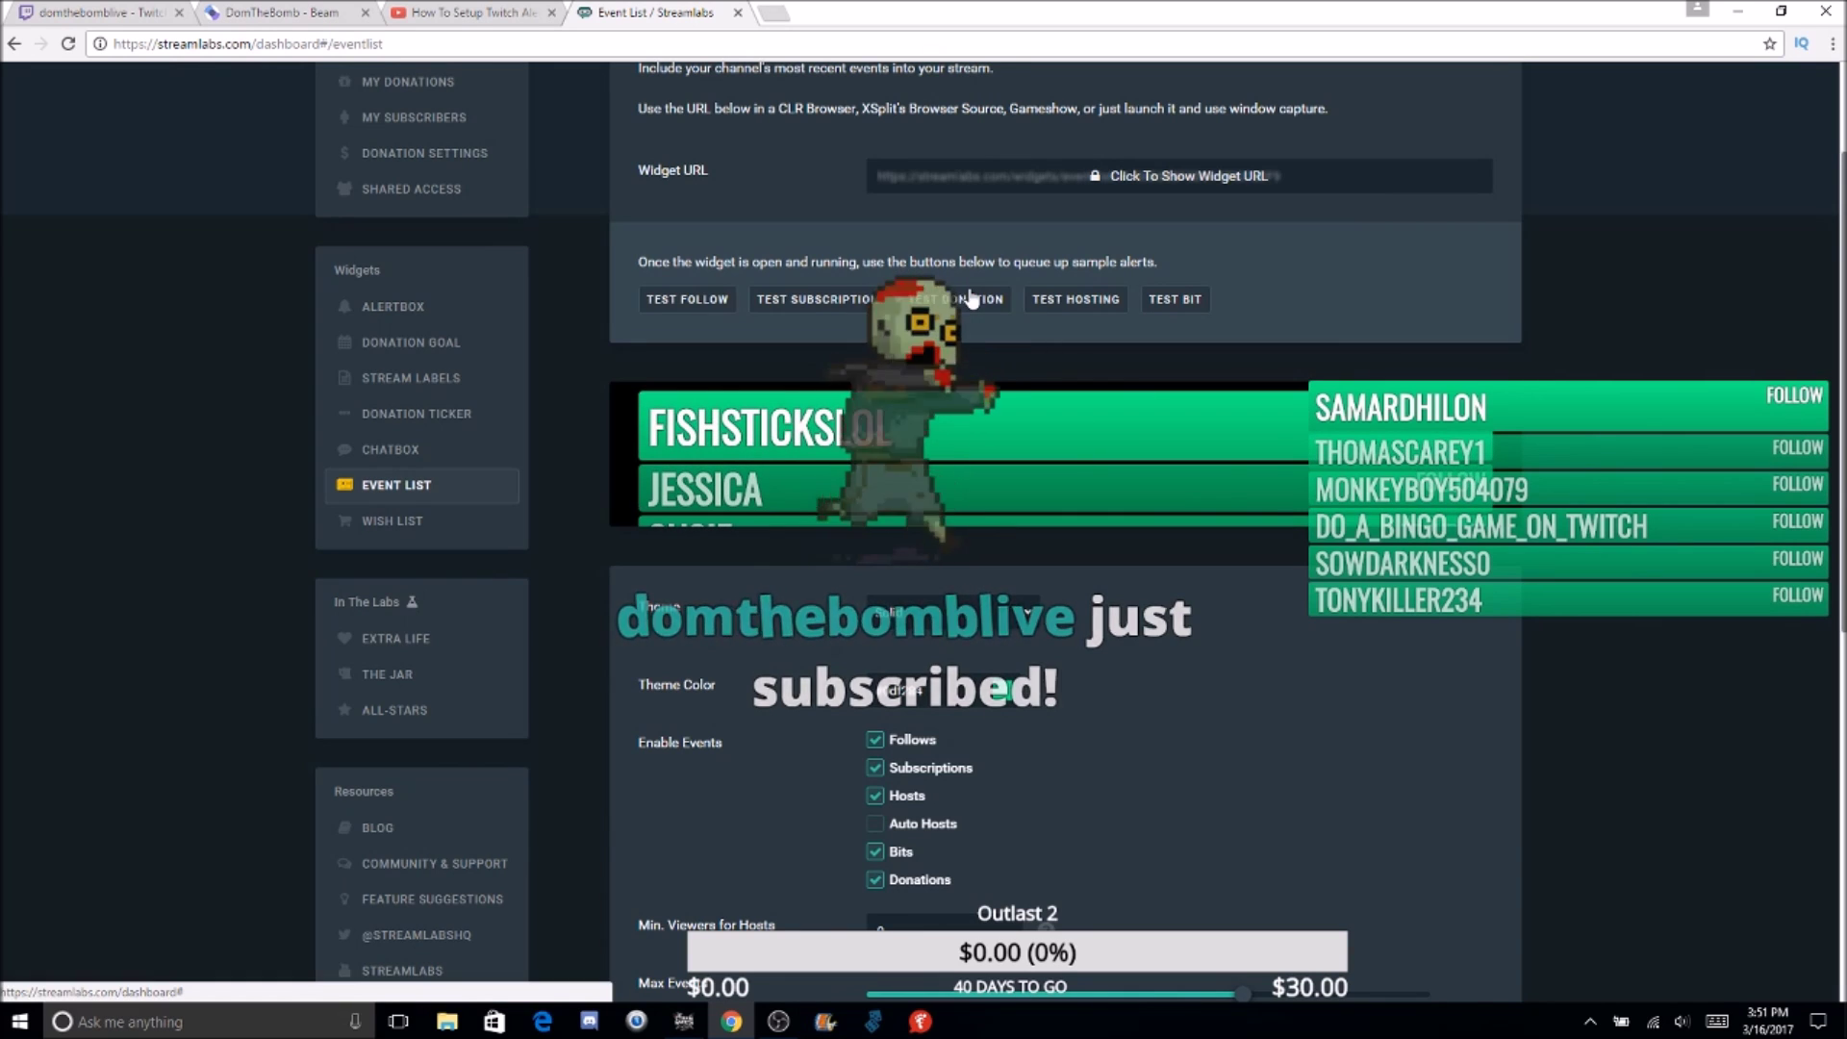
pyautogui.click(971, 300)
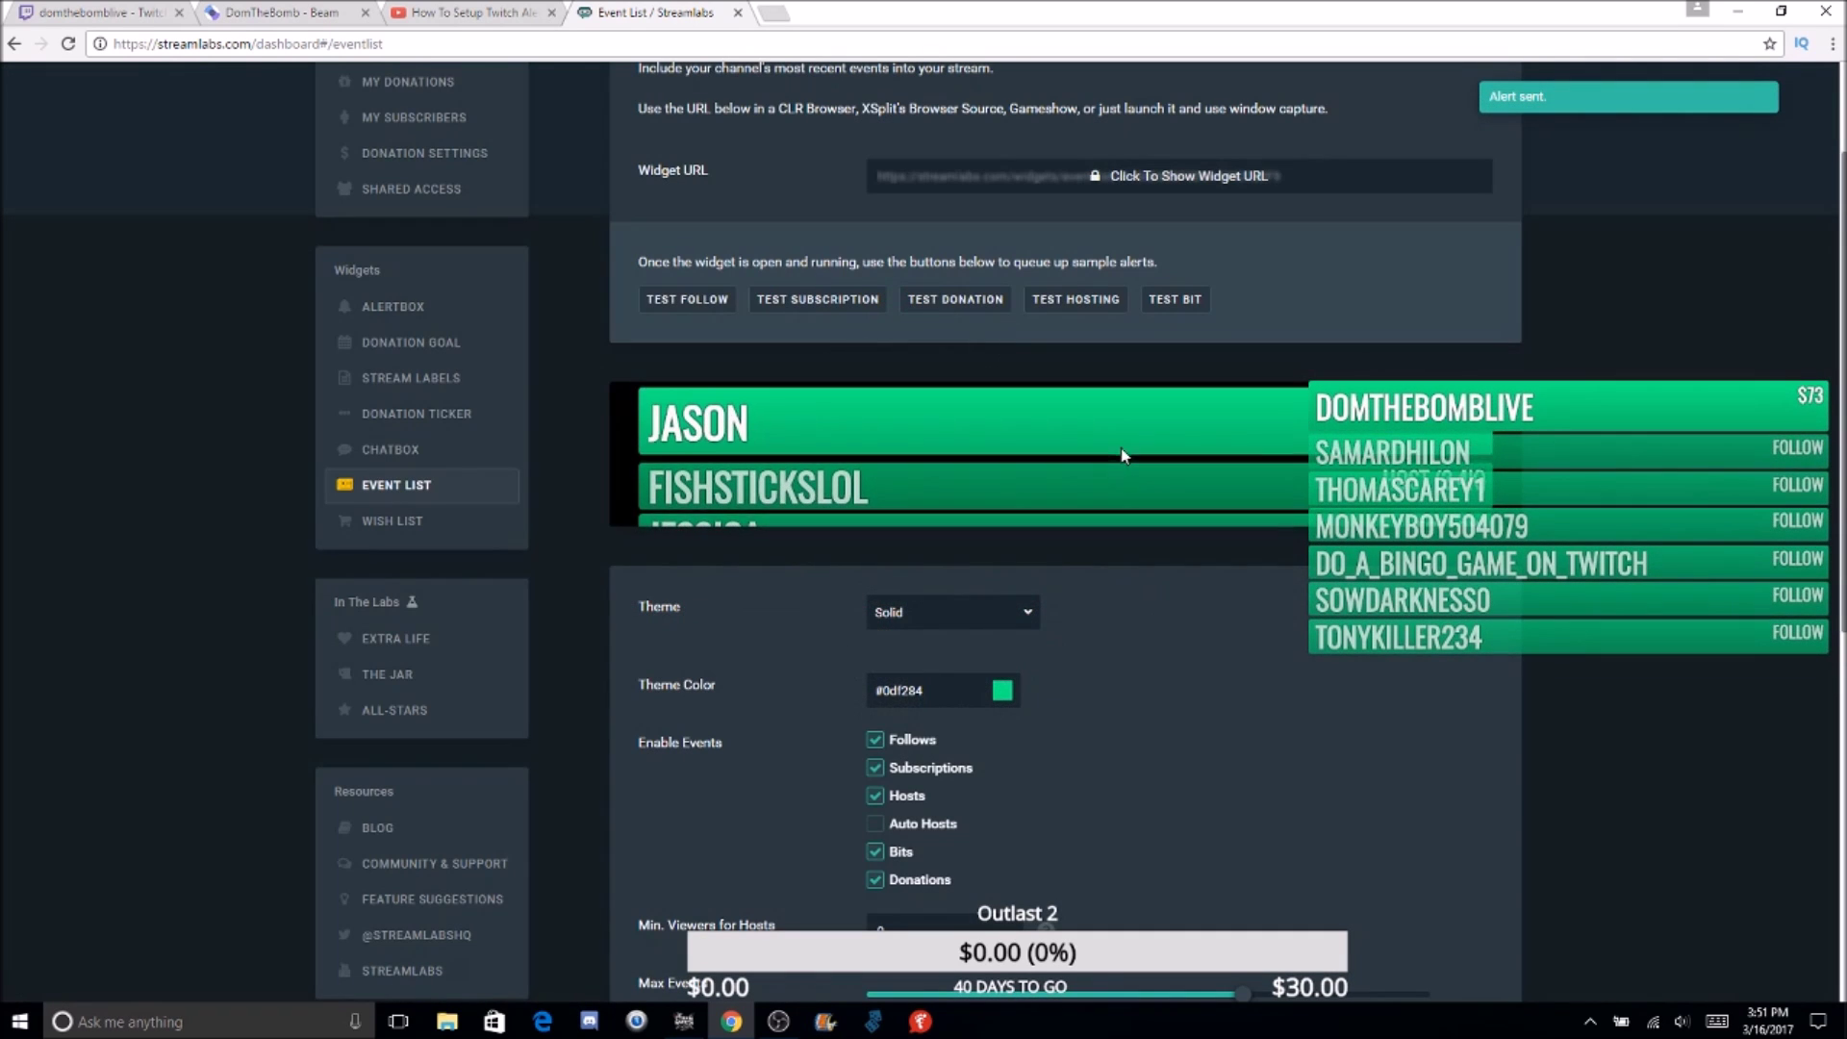
pyautogui.click(1175, 300)
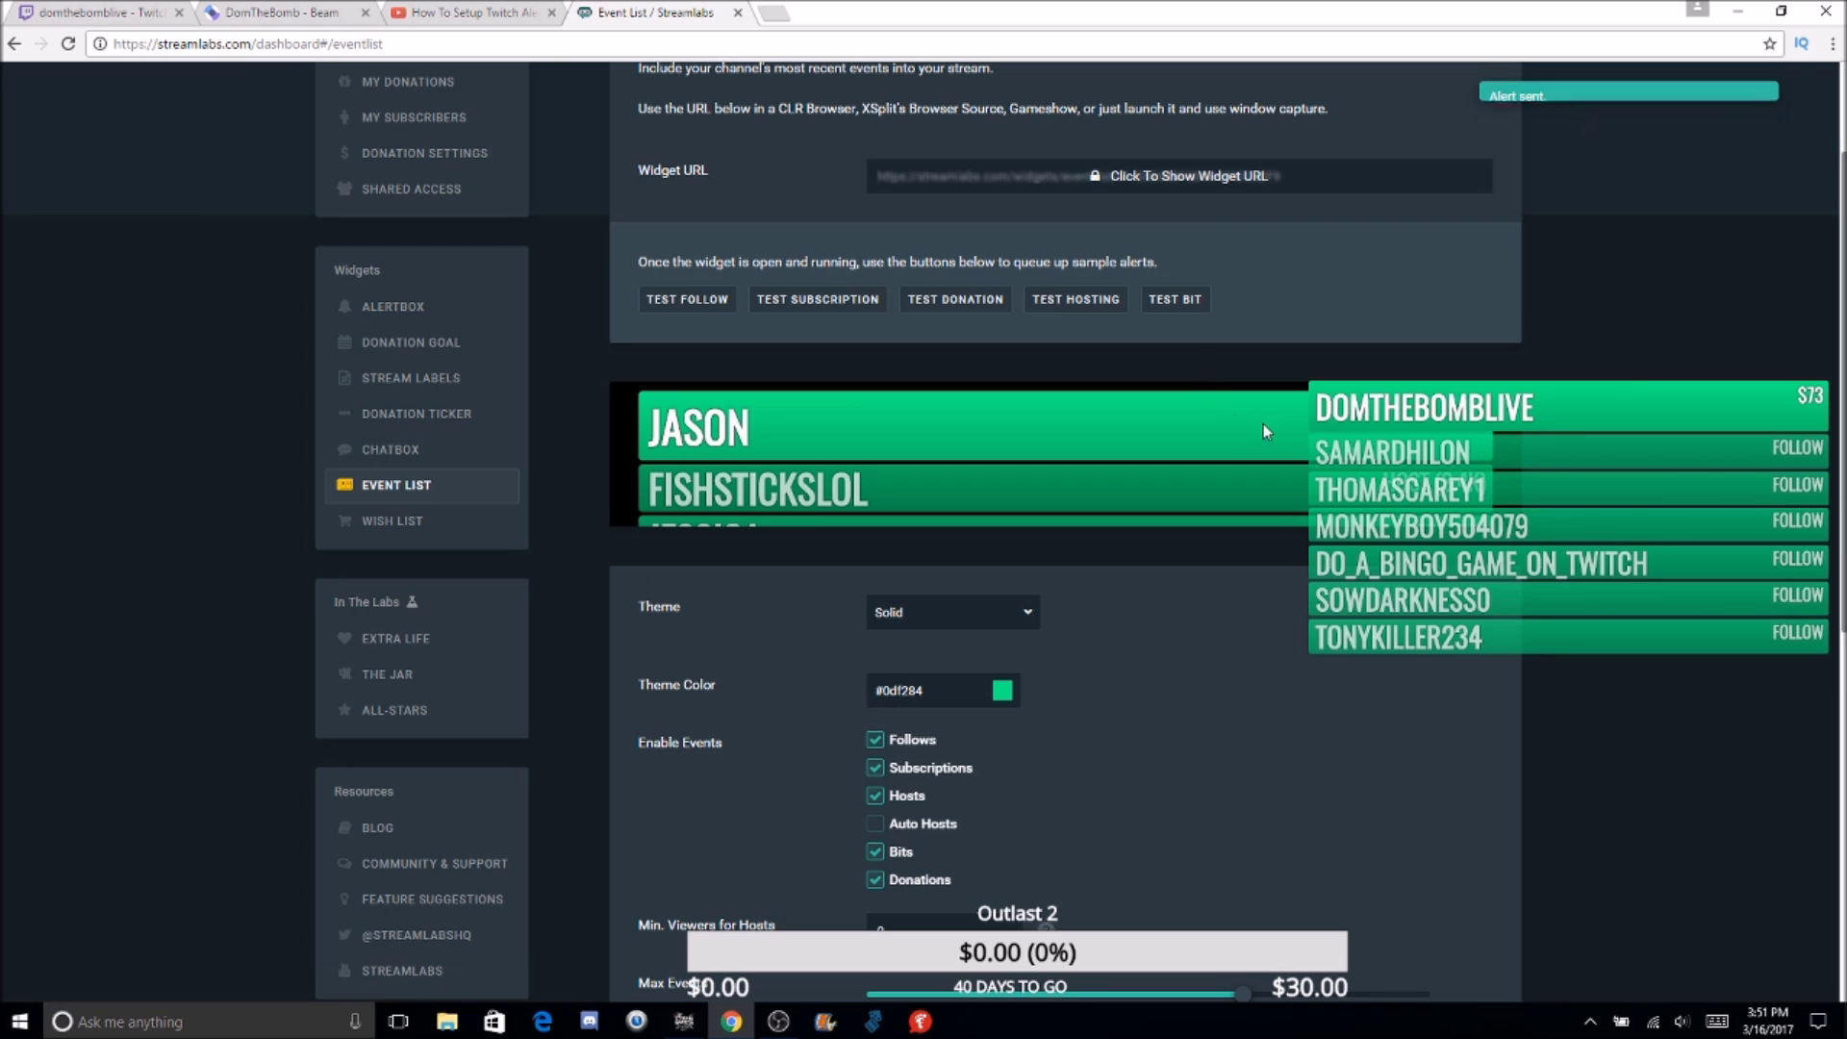
pyautogui.scroll(-1, 858, 425)
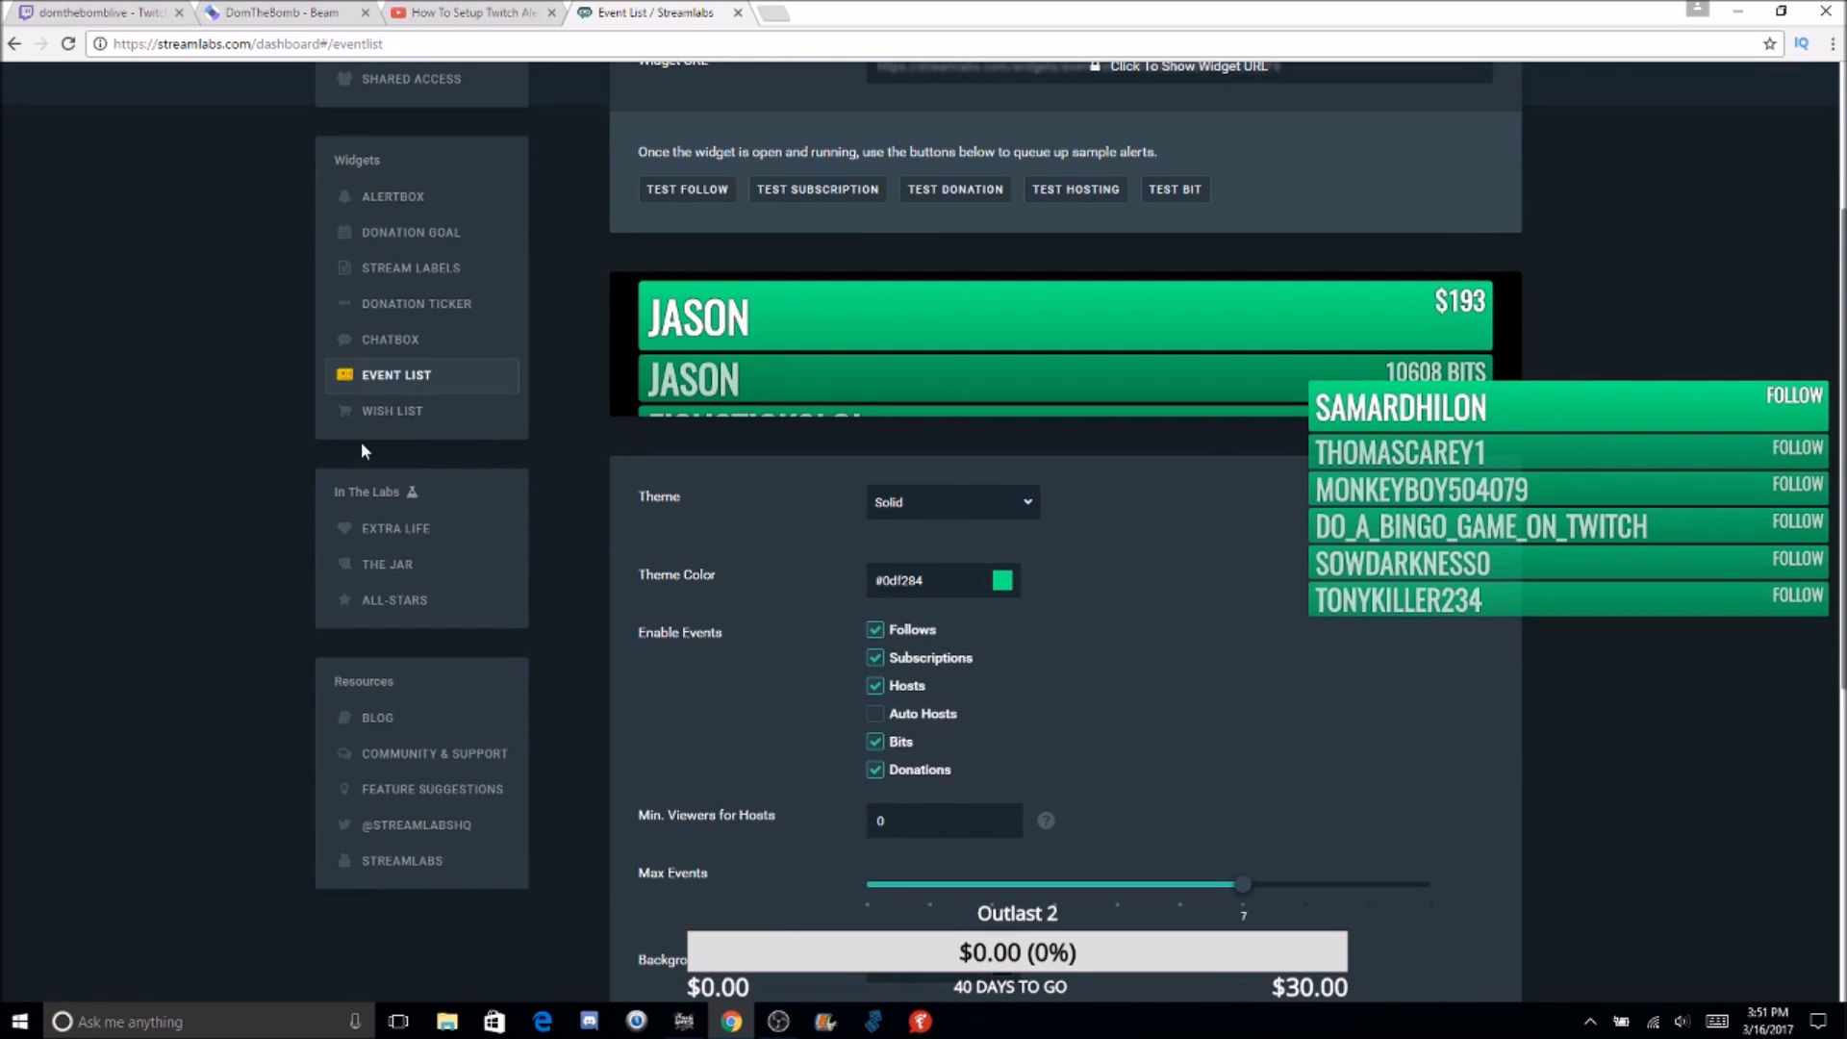
# Open the empty Wish List widget page and briefly bring up OBS to check it
pyautogui.click(386, 427)
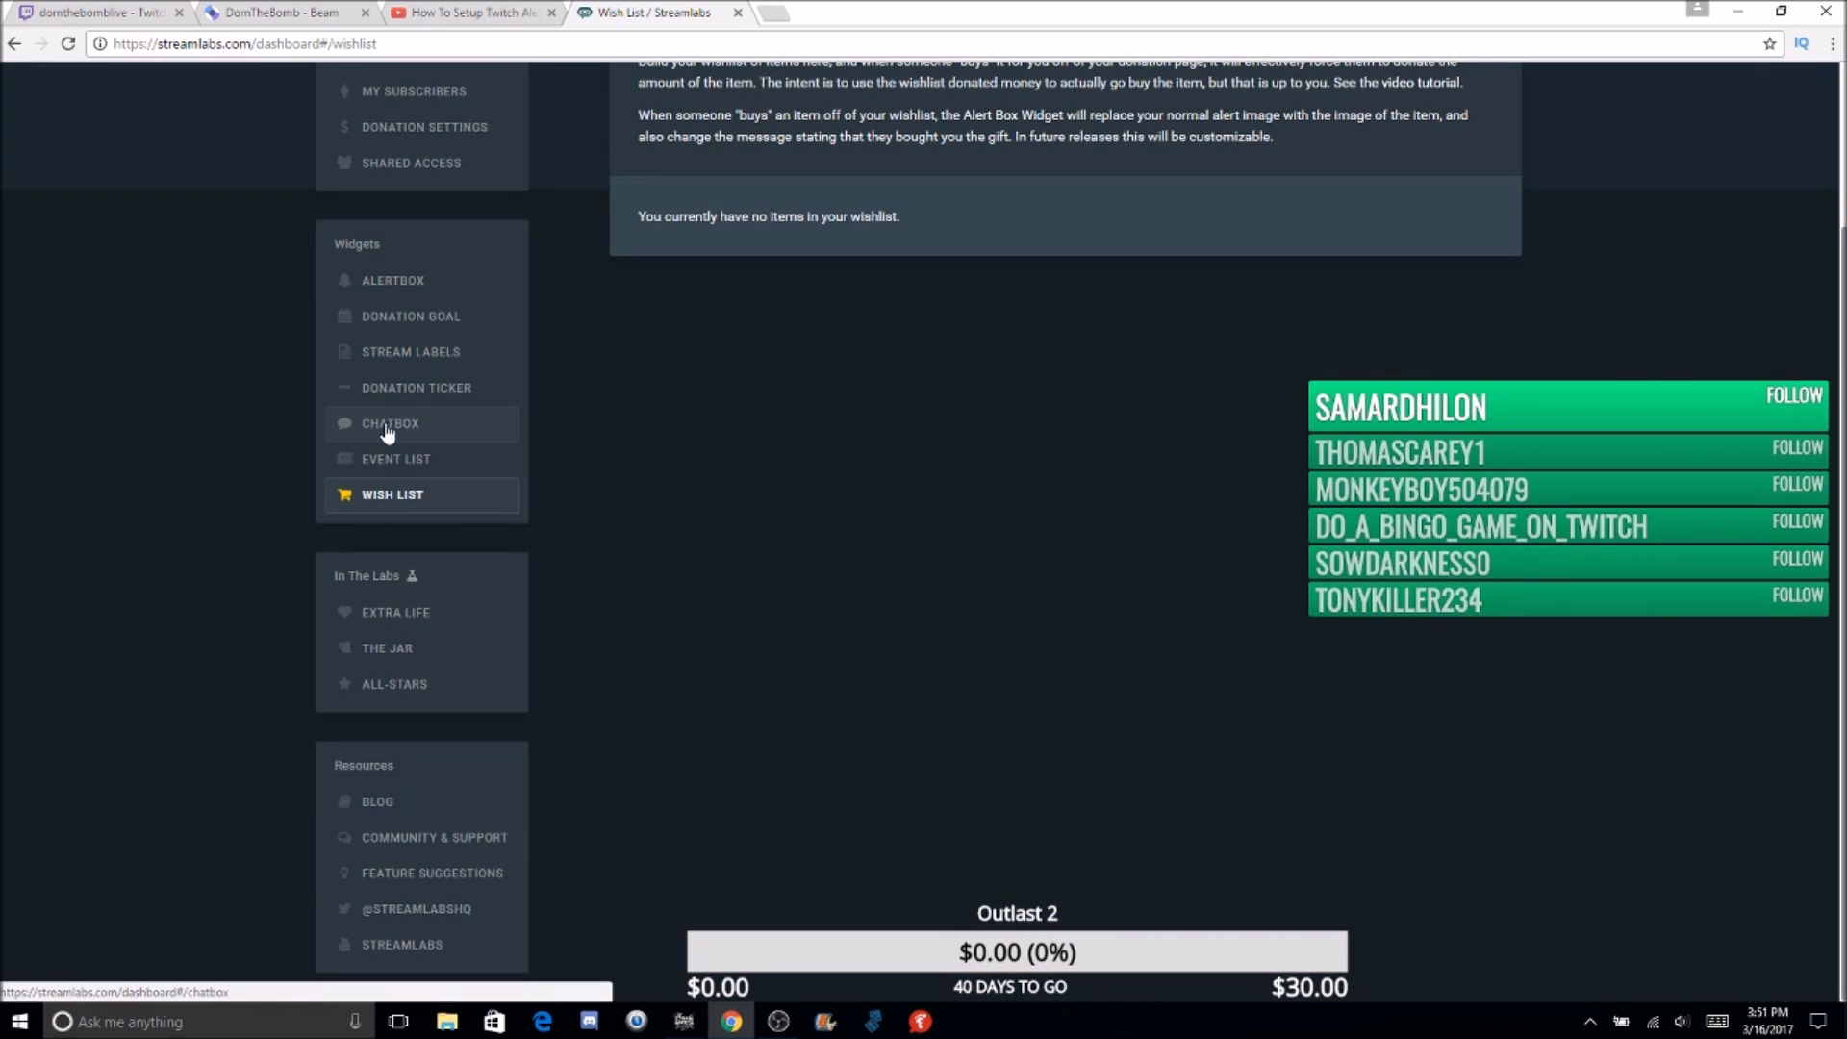
pyautogui.scroll(2, 1064, 507)
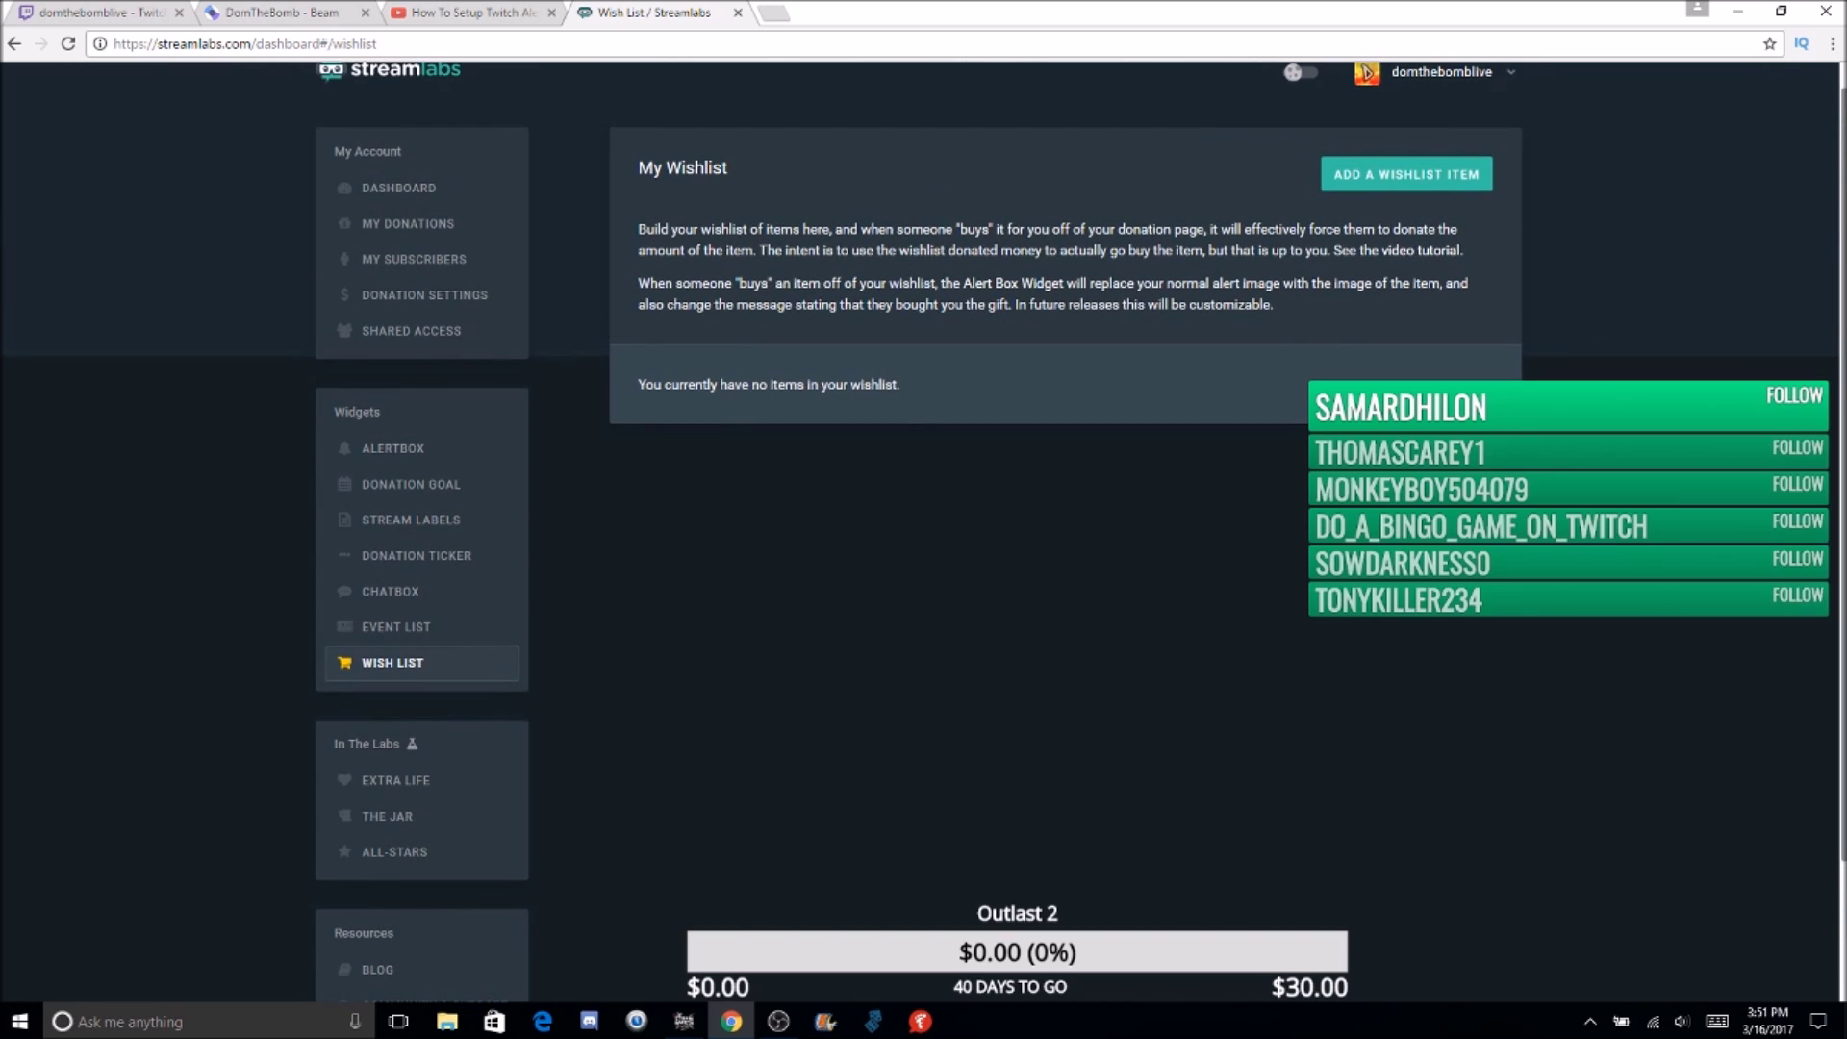
pyautogui.scroll(1, 1064, 507)
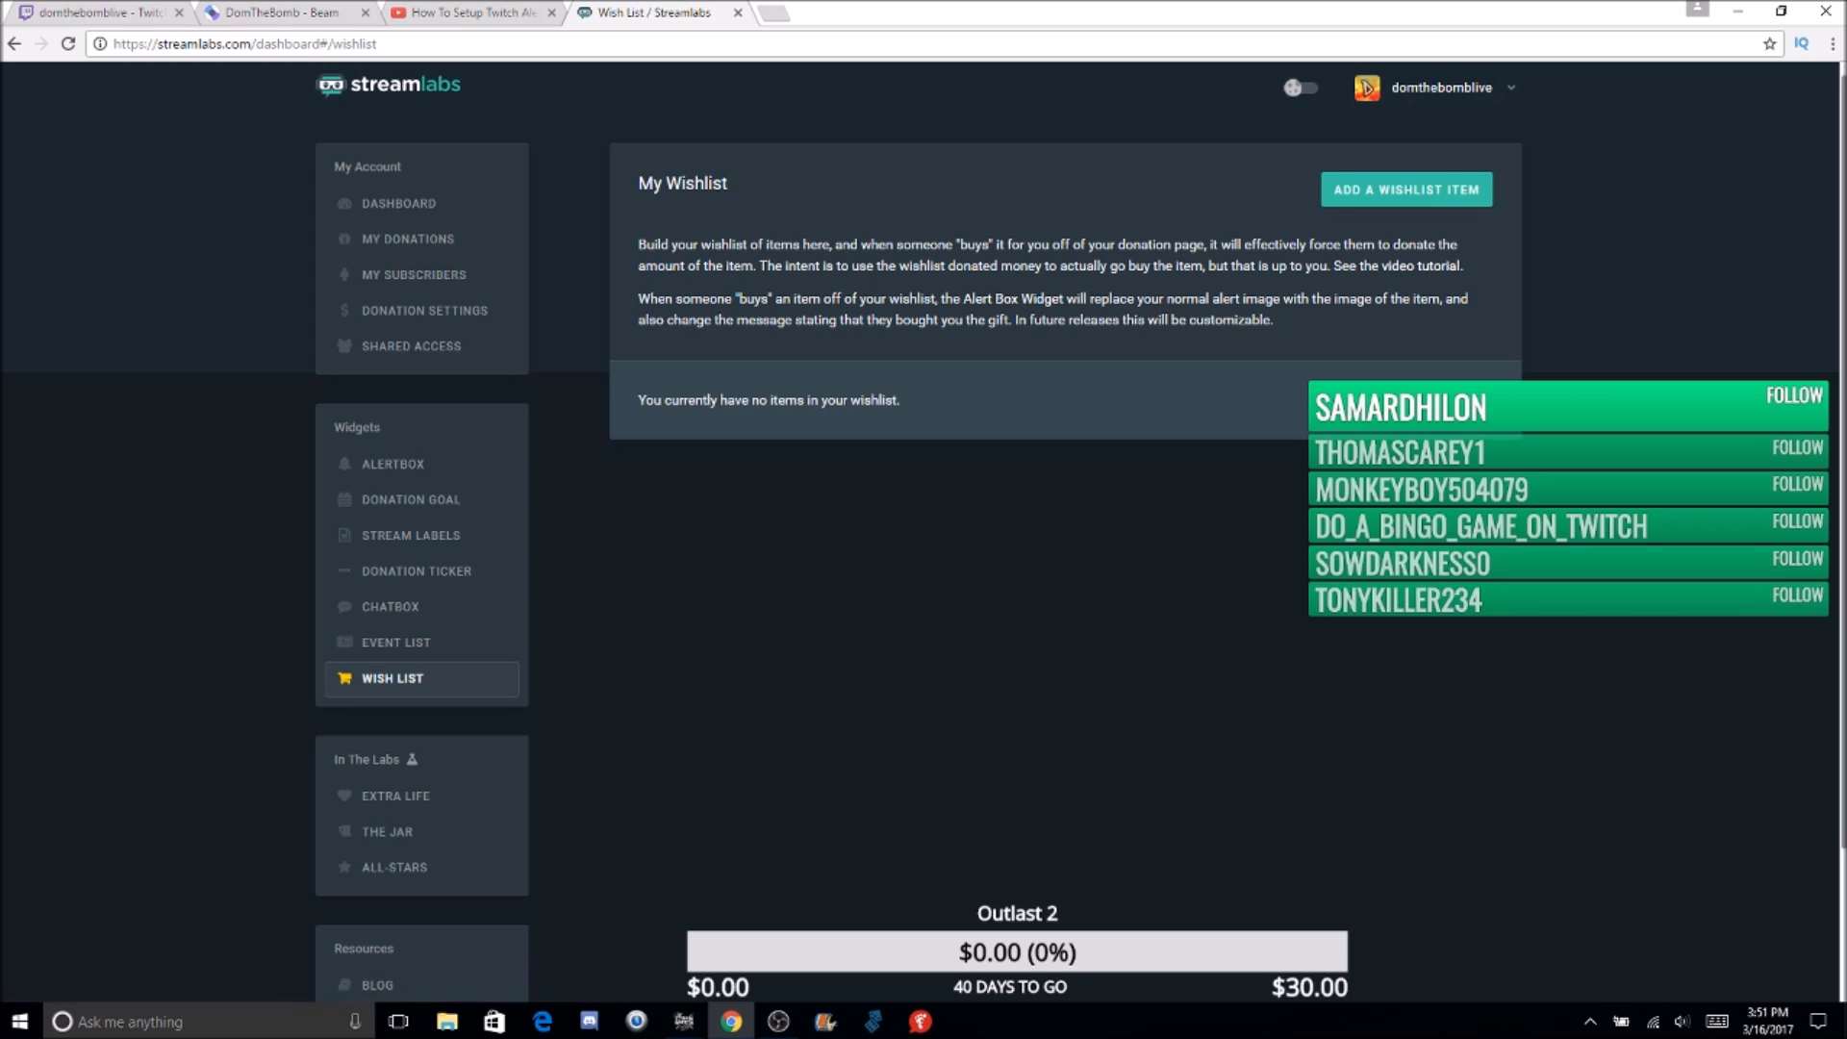
pyautogui.scroll(-3, 943, 691)
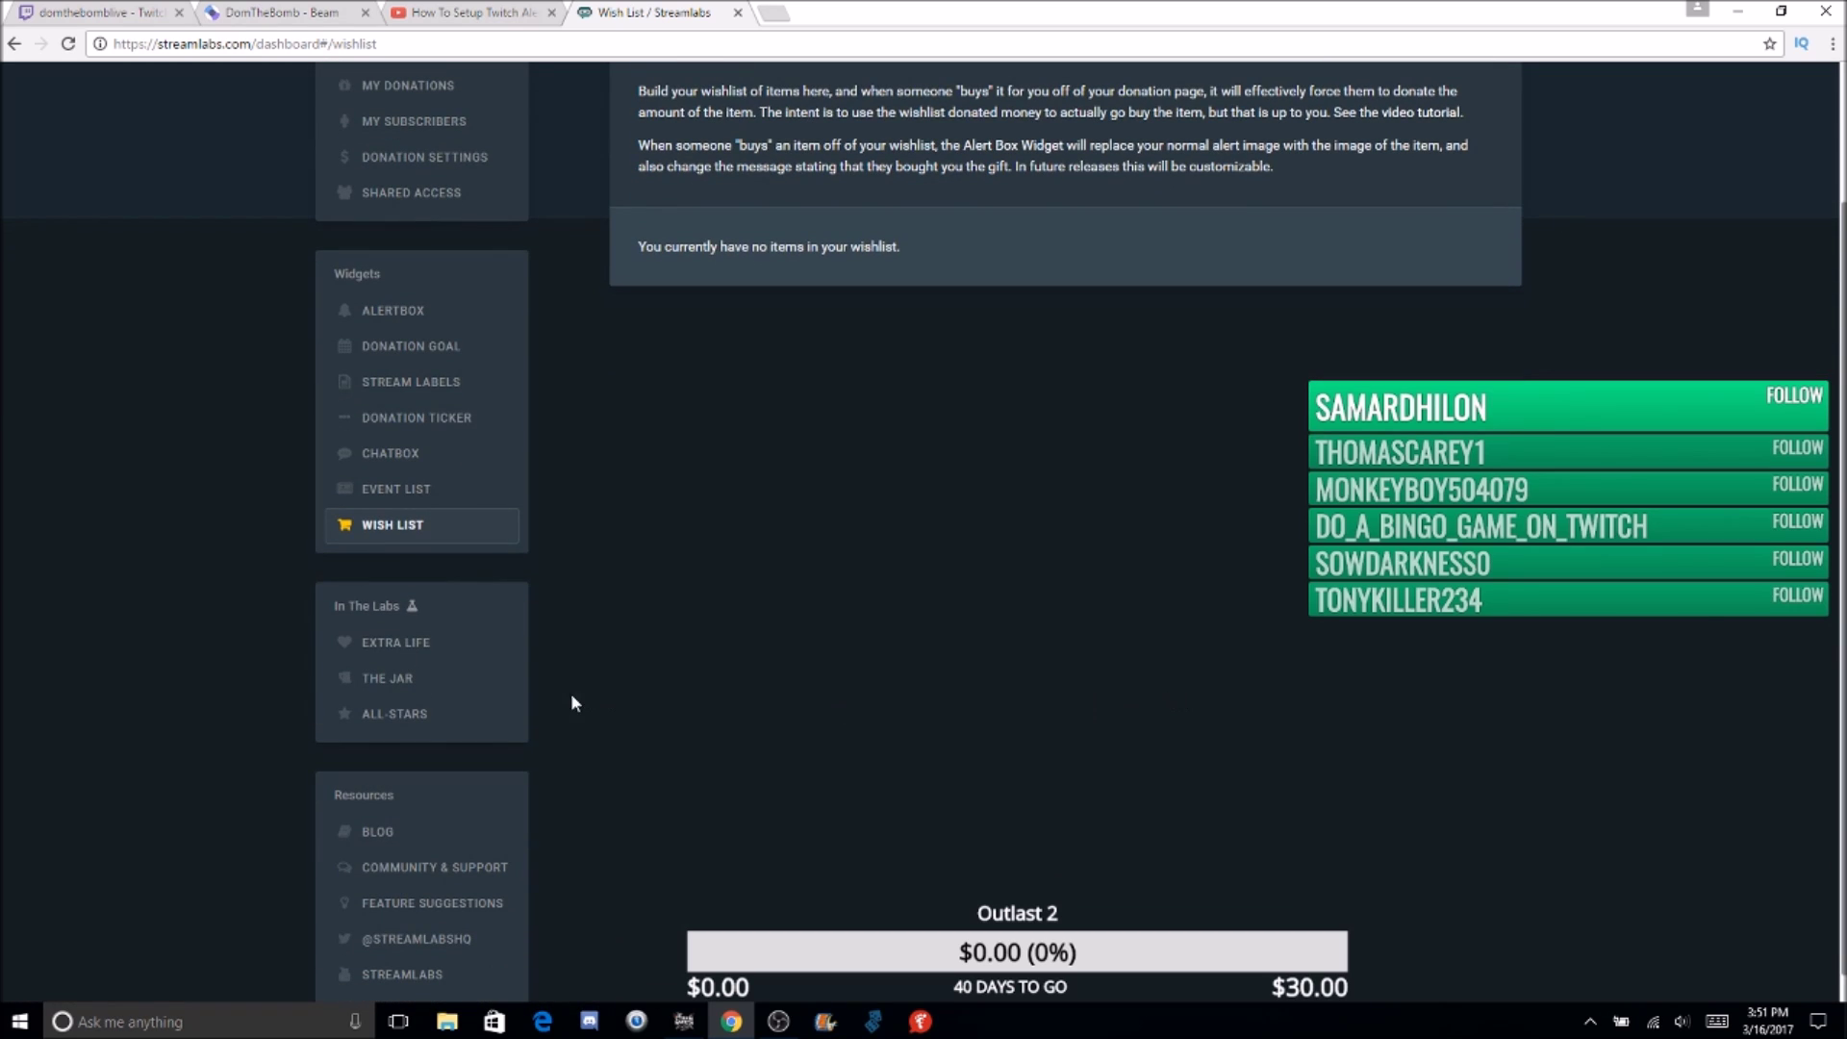
pyautogui.scroll(2, 923, 529)
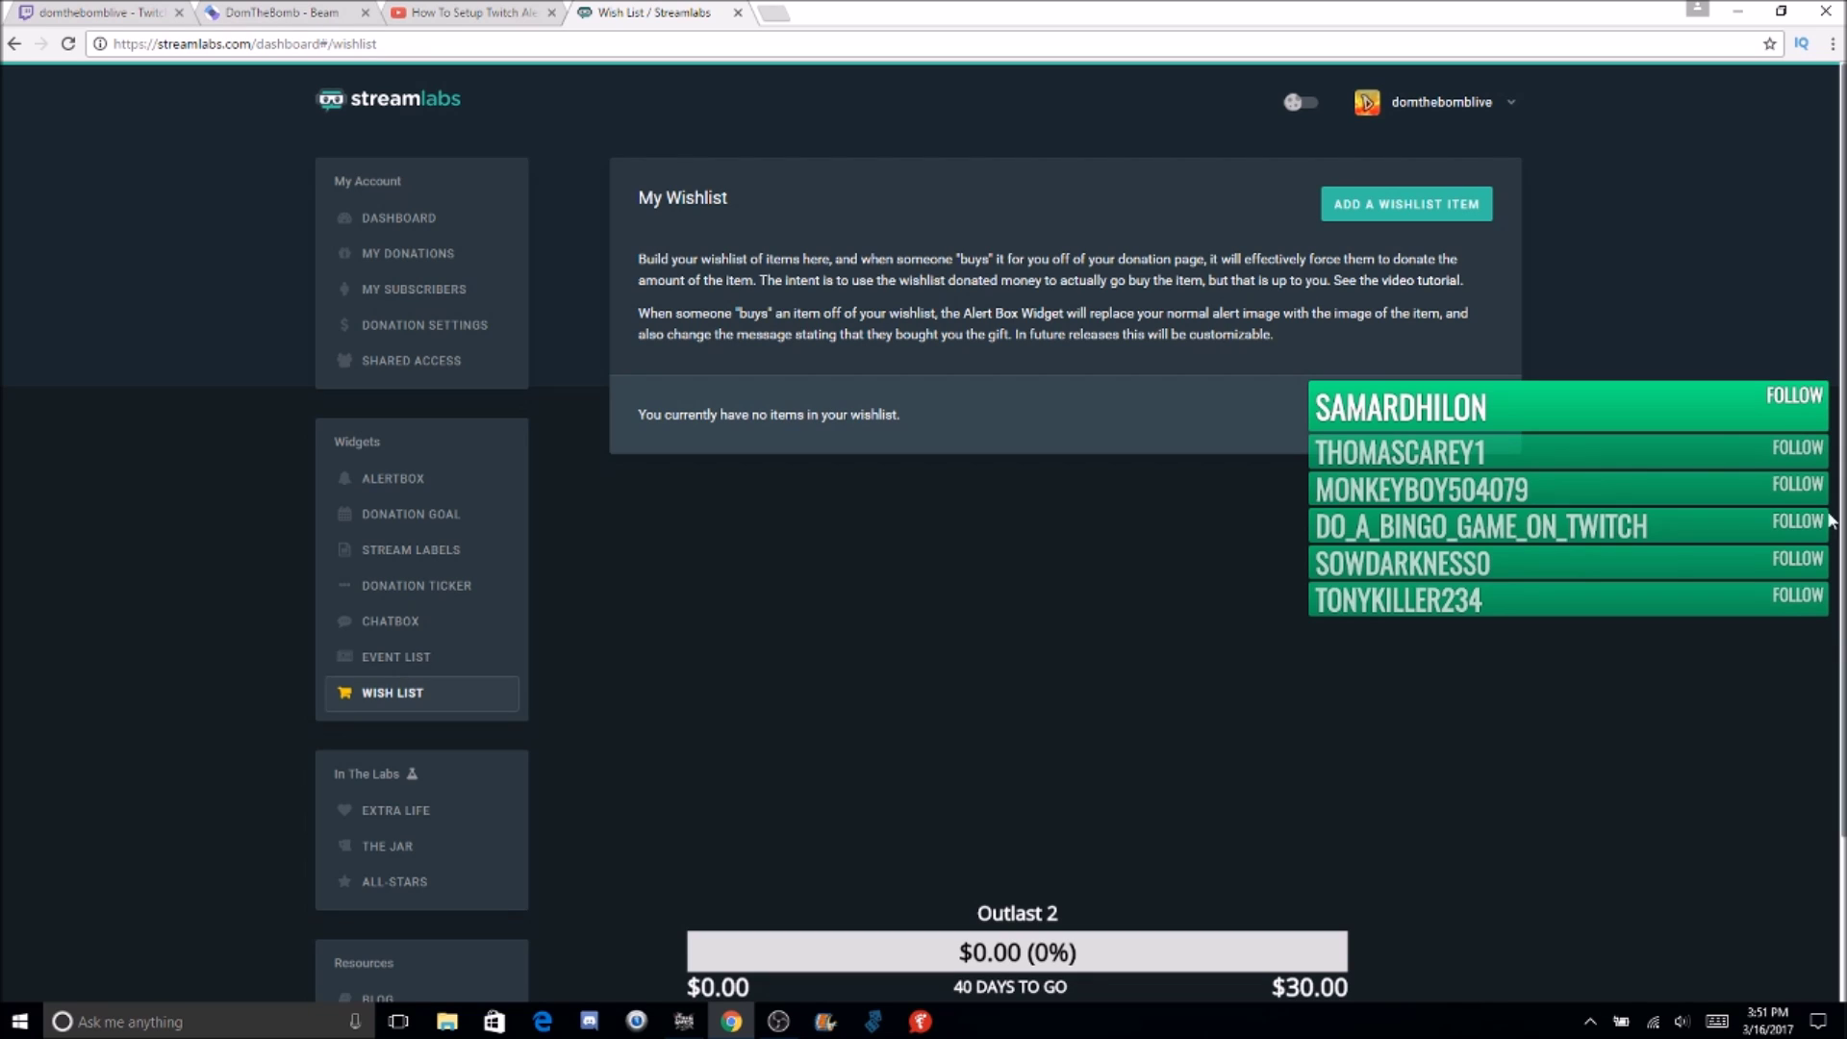
pyautogui.click(791, 1031)
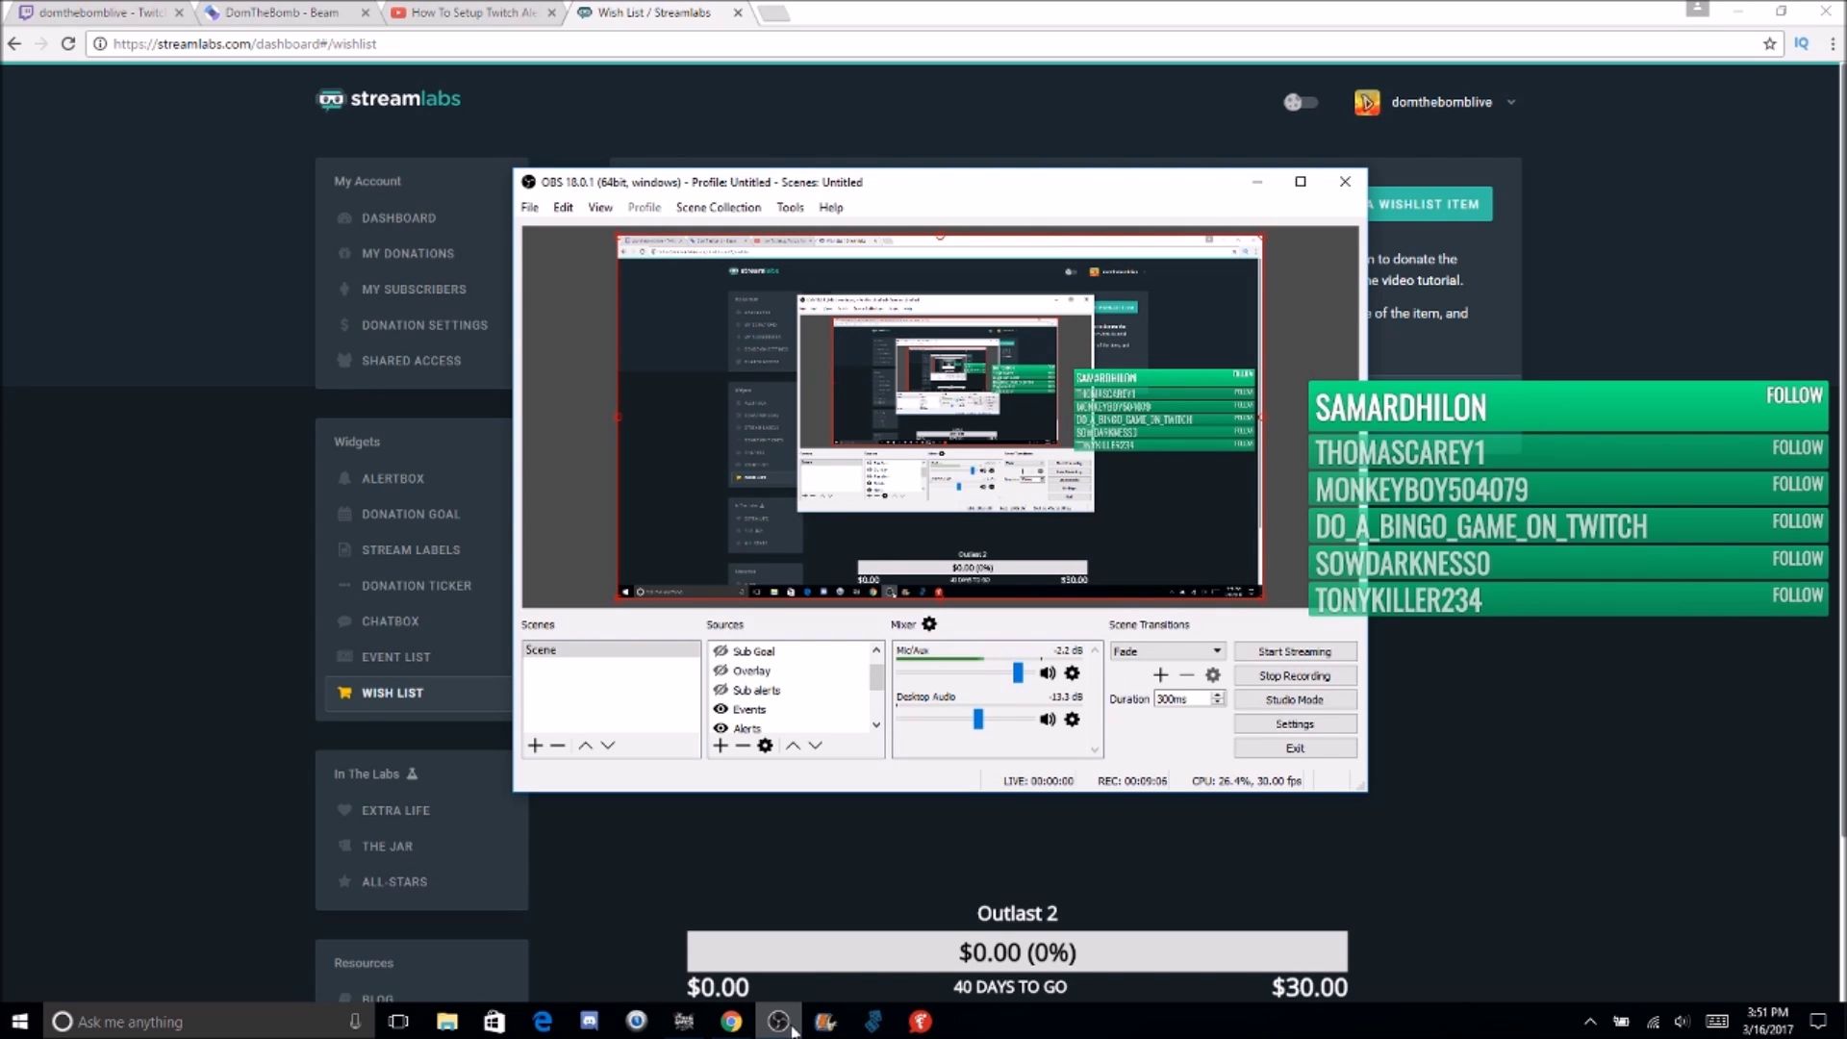
pyautogui.click(792, 1031)
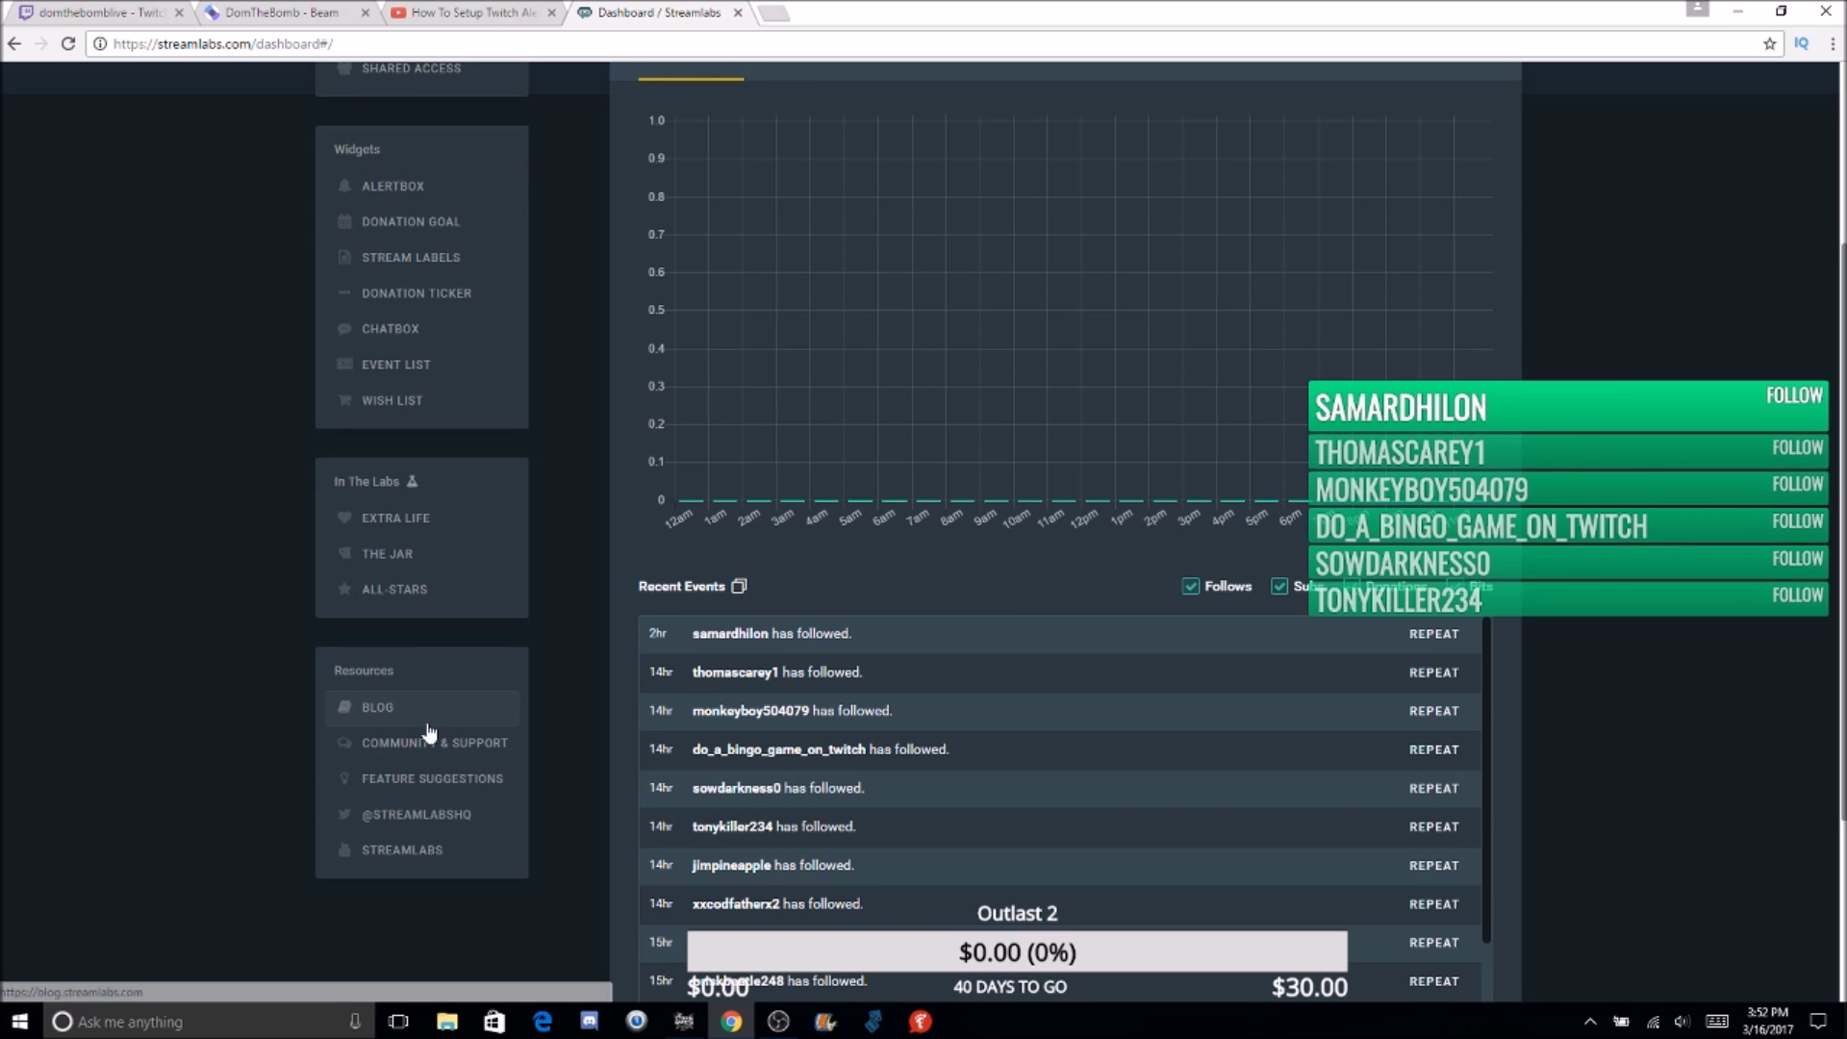
# Scroll the Dashboard back up to the 14-follows chart
pyautogui.scroll(3, 1821, 747)
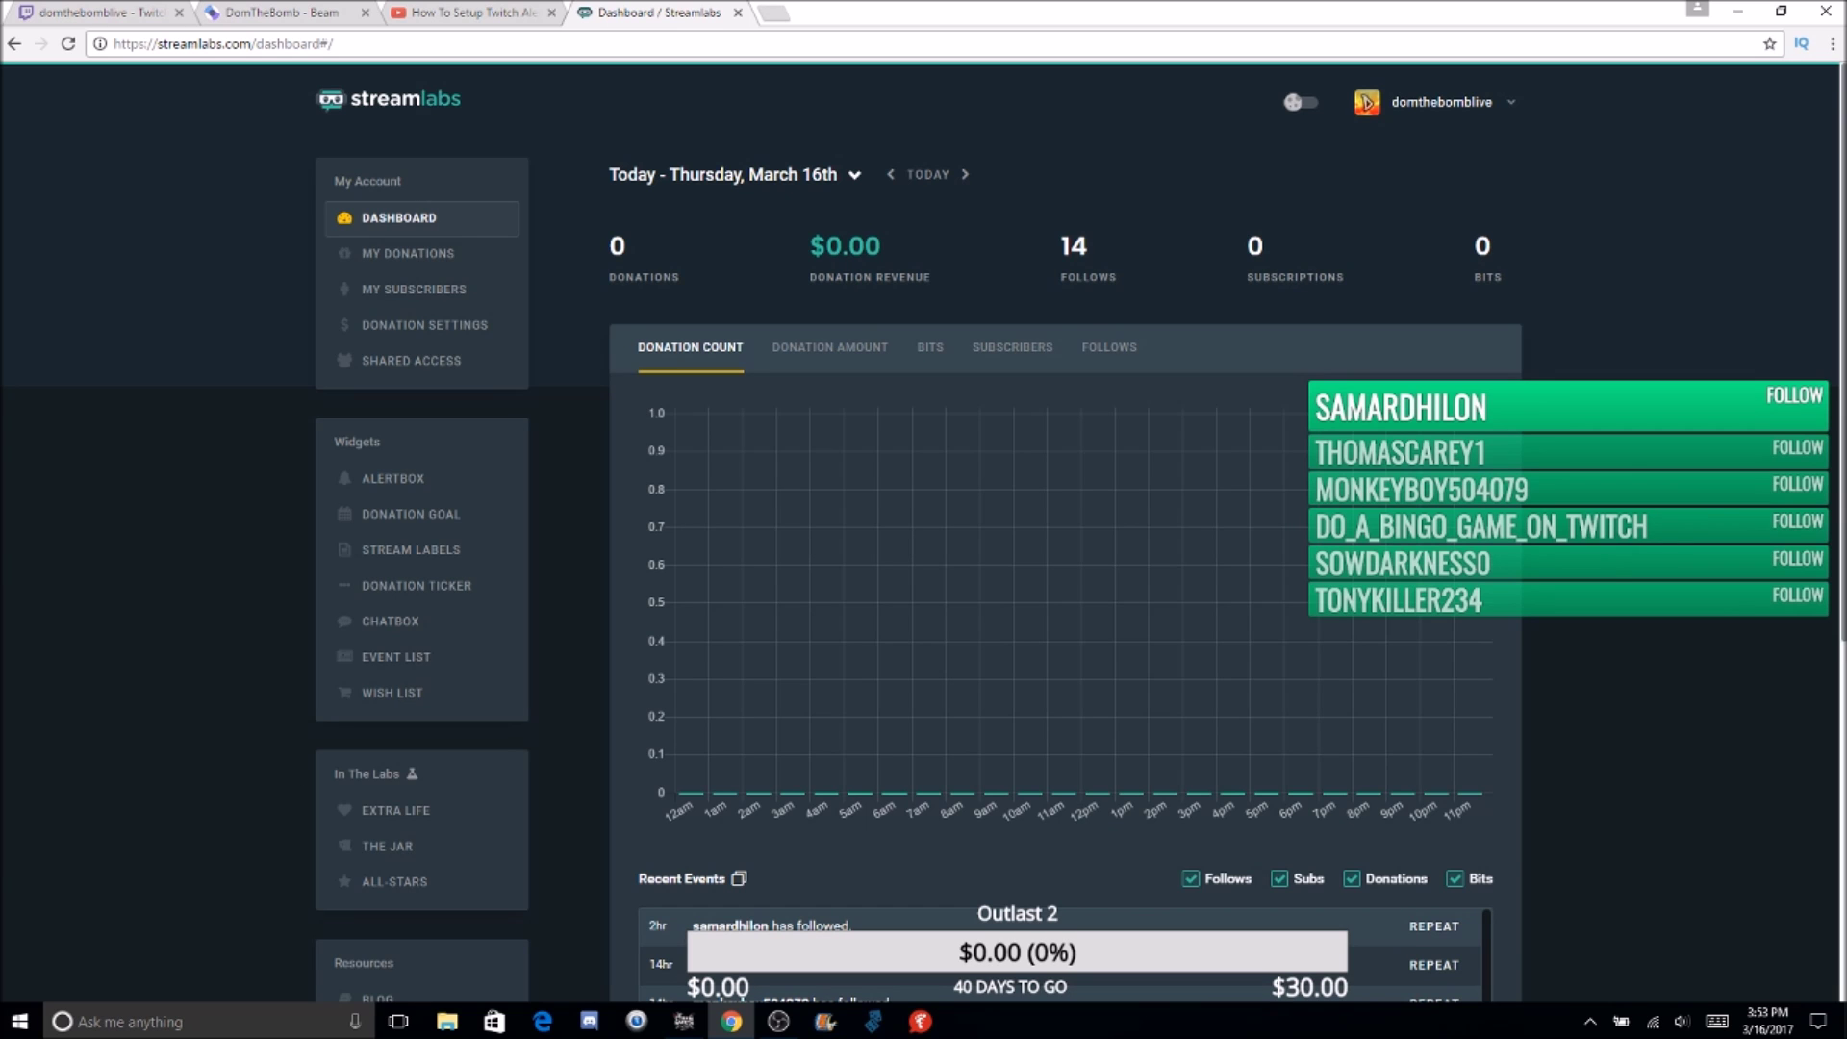
pyautogui.click(794, 1027)
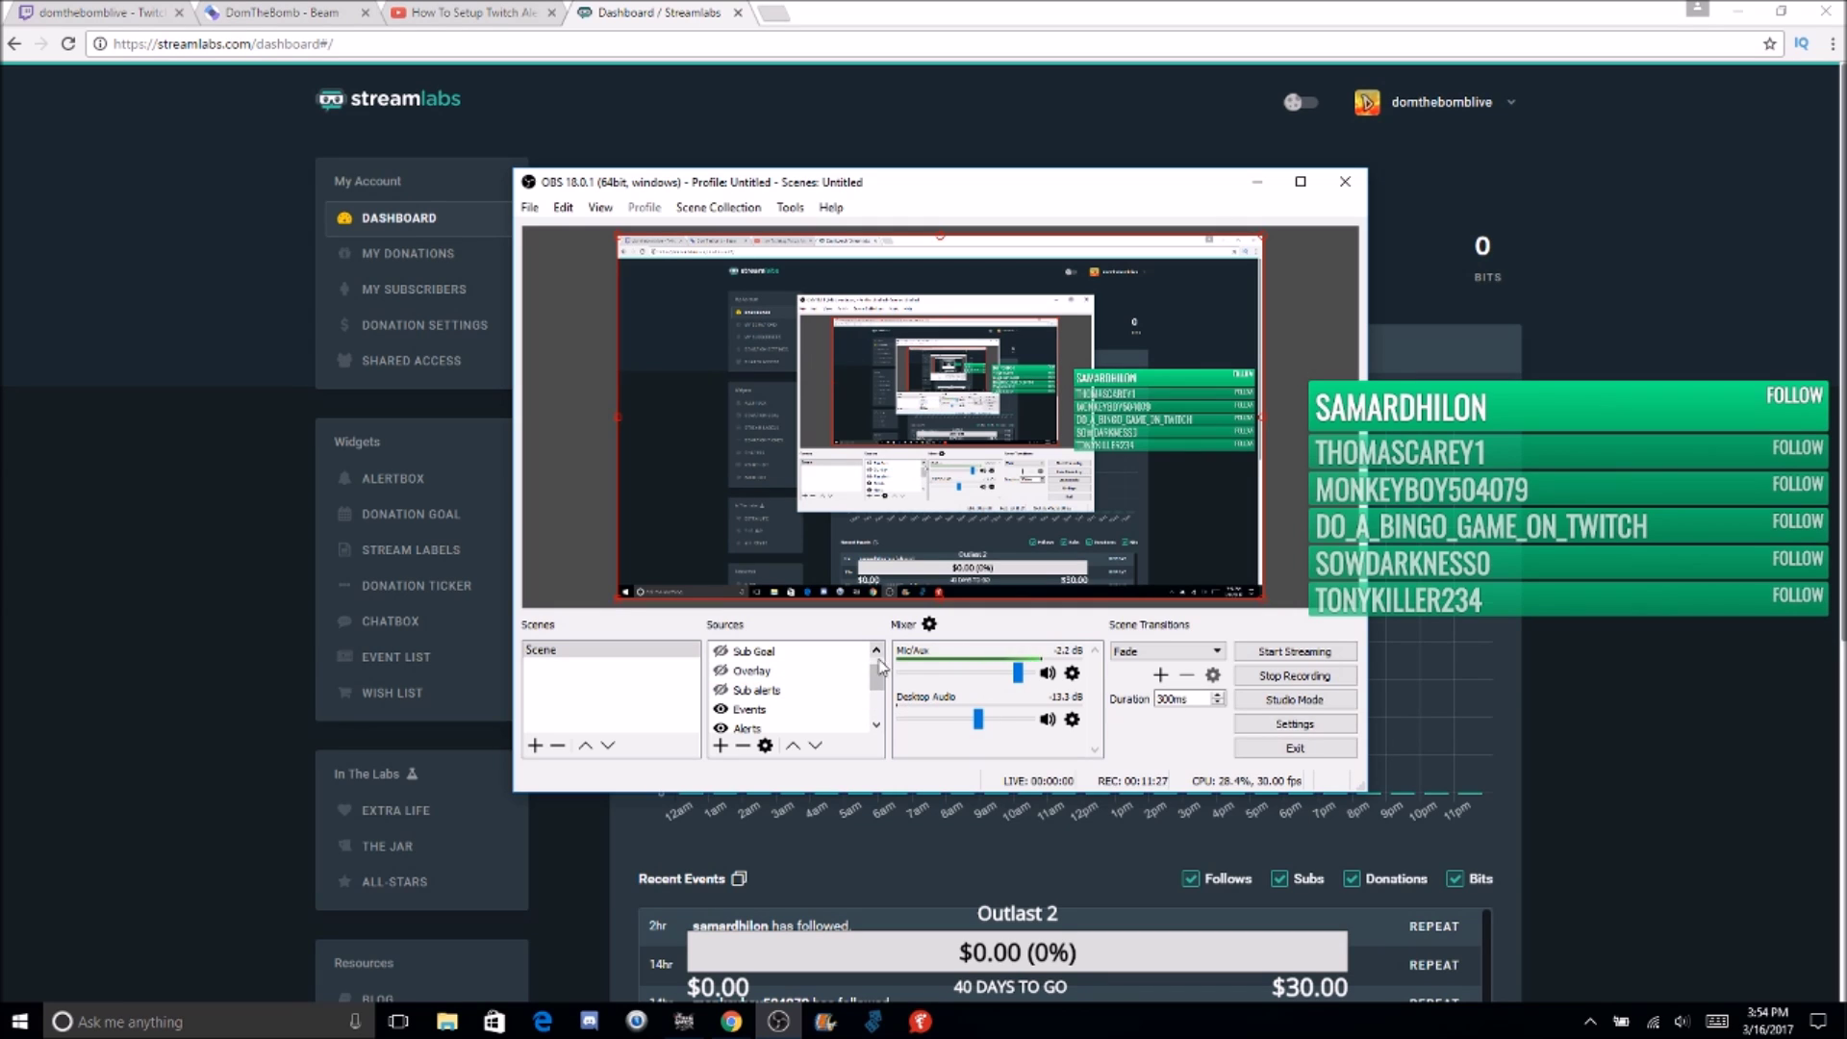
pyautogui.moveTo(878, 679); pyautogui.dragTo(882, 671)
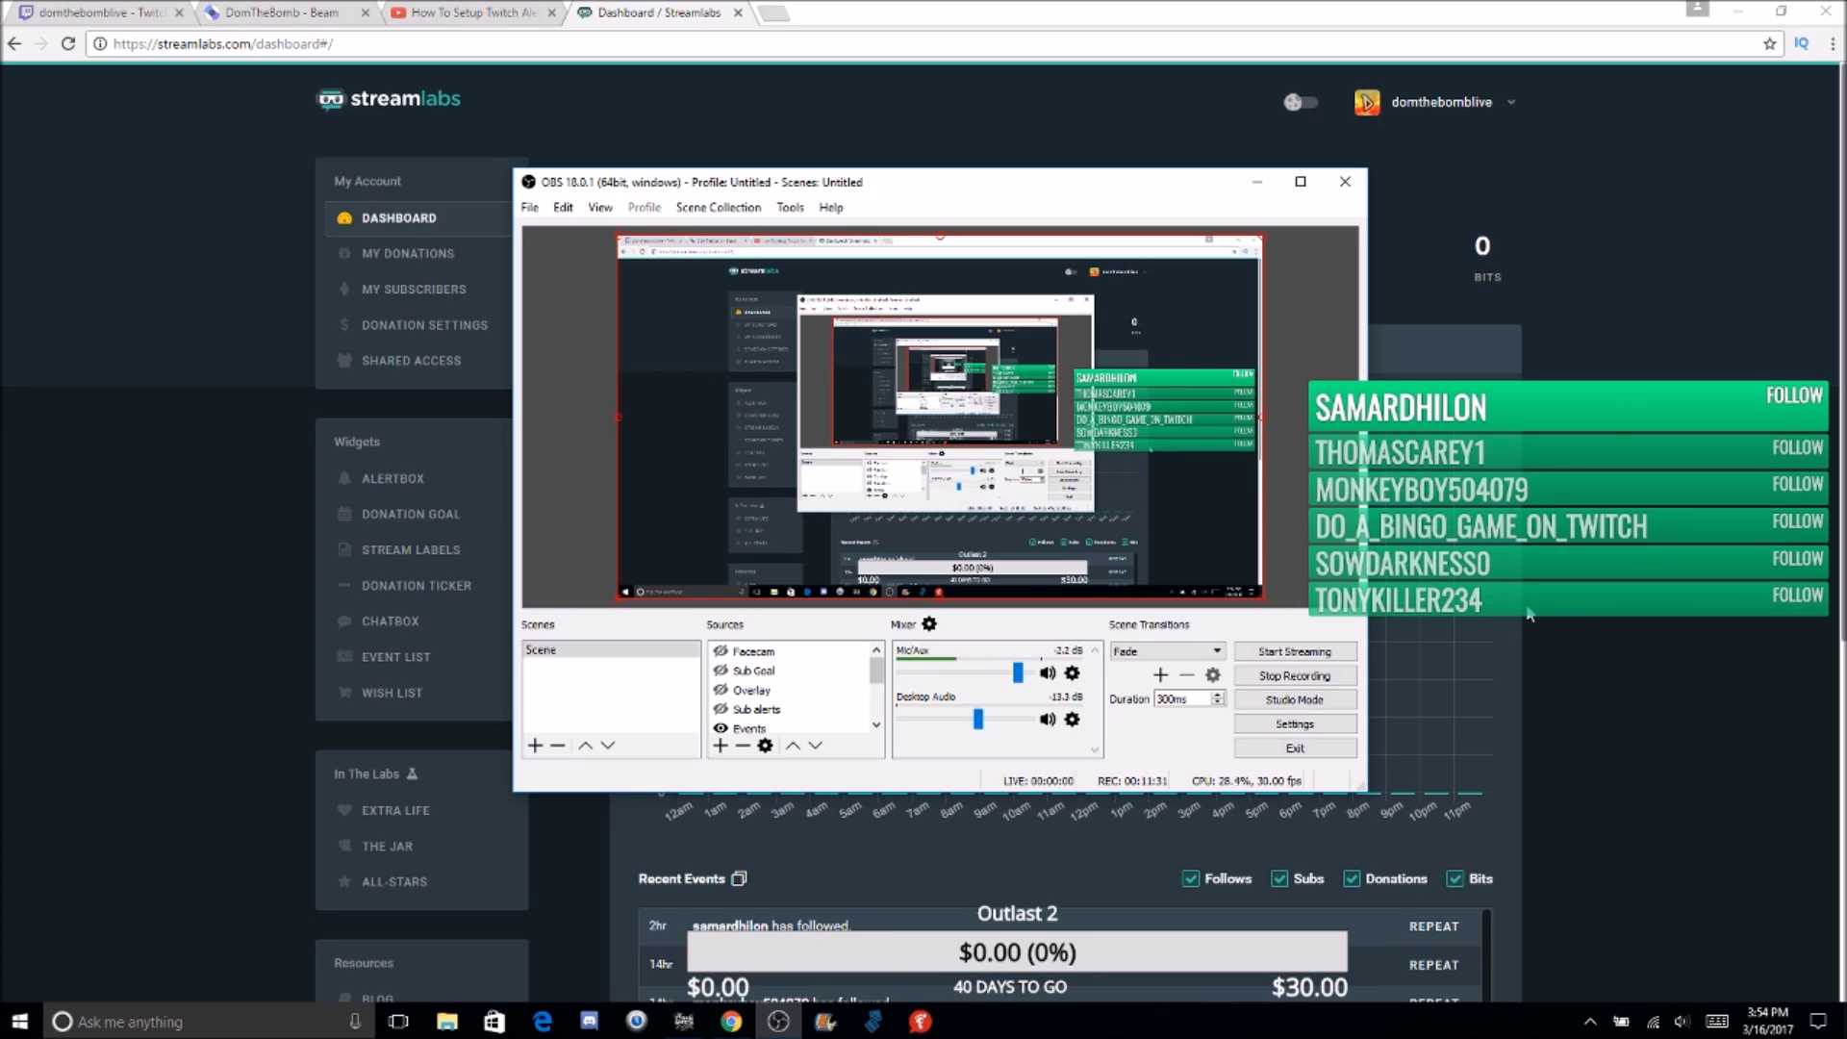
pyautogui.click(1578, 613)
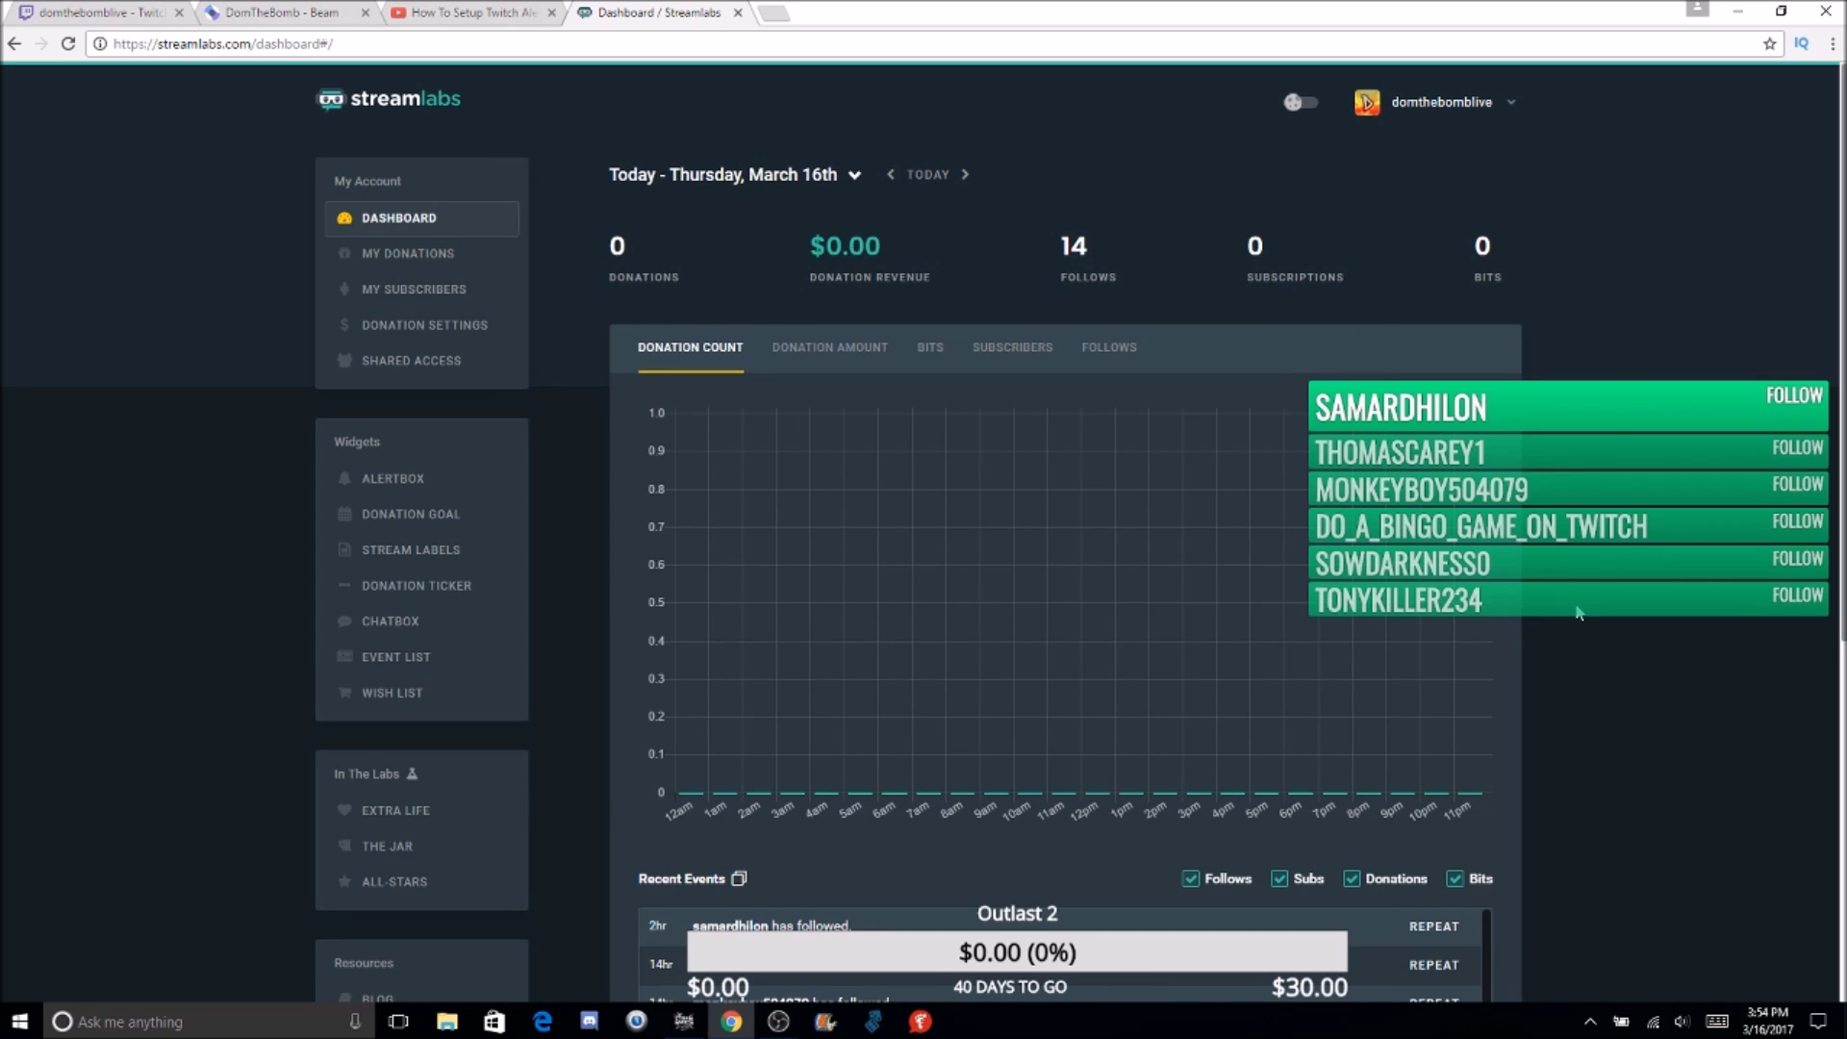